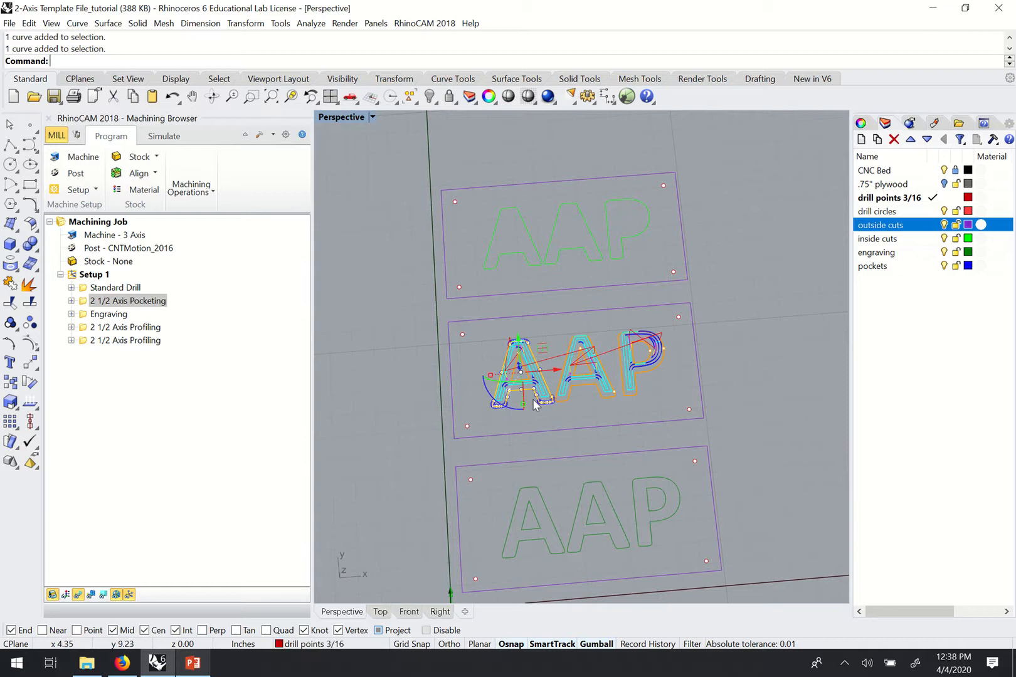
# Orbit and zoom the Perspective view around the middle sign's pocketing toolpaths.
pyautogui.moveTo(603, 403); pyautogui.dragTo(604, 367, button='right')
pyautogui.scroll(3, 604, 368)
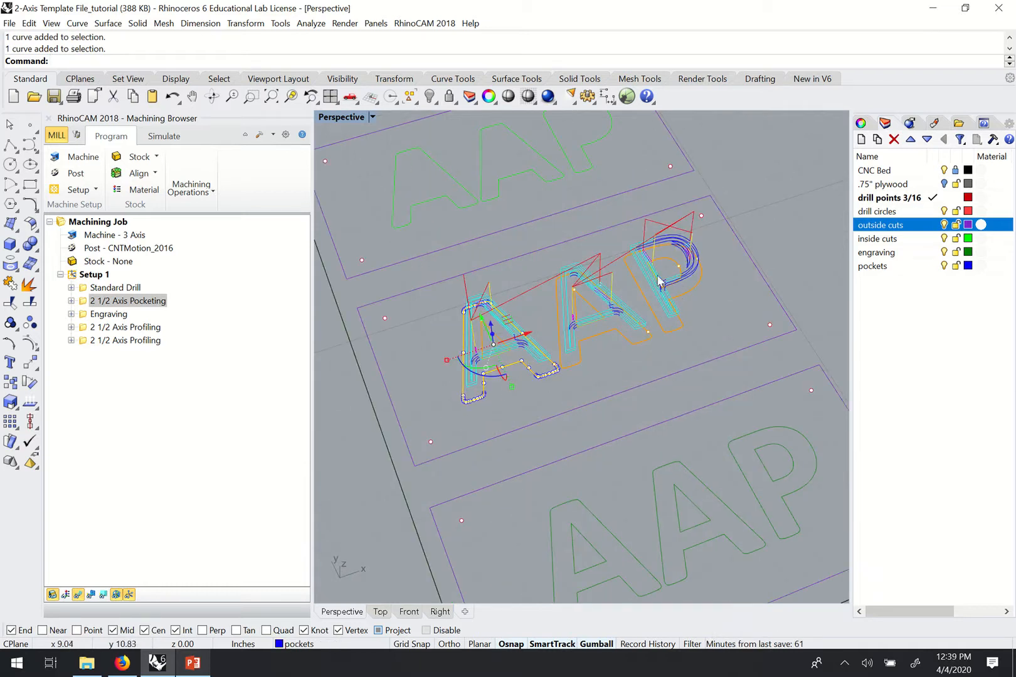
pyautogui.moveTo(660, 281); pyautogui.dragTo(676, 309, button='right')
pyautogui.scroll(-4, 636, 268)
pyautogui.scroll(4, 675, 239)
pyautogui.scroll(-2, 706, 285)
pyautogui.scroll(-4, 709, 290)
pyautogui.scroll(-2, 675, 303)
pyautogui.scroll(3, 673, 290)
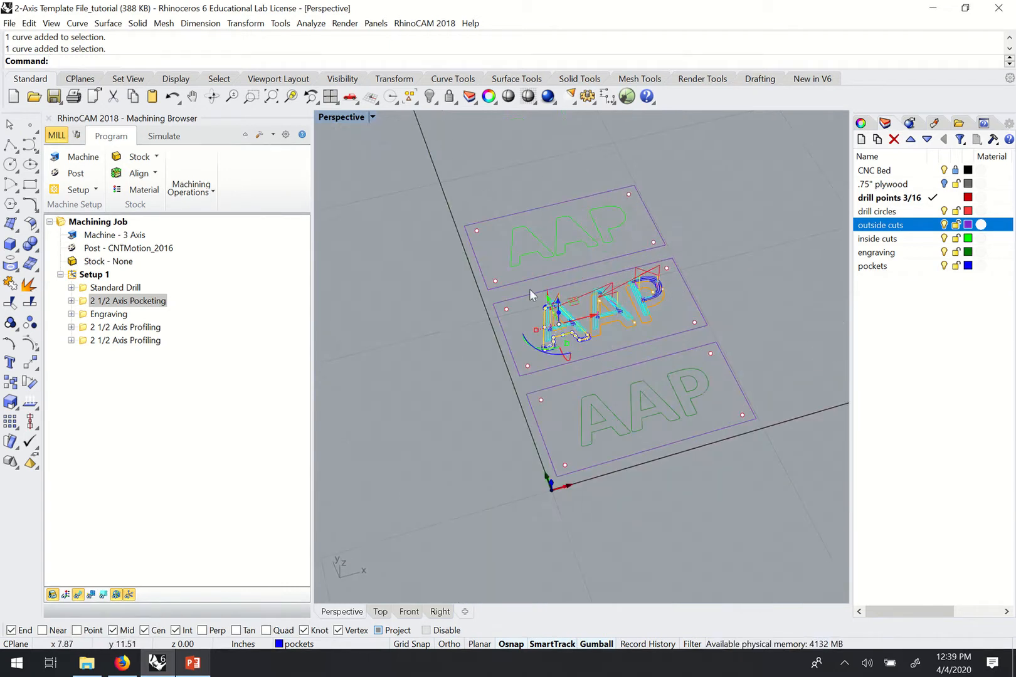
# Select Setup 1 to hide the toolpaths, pick the top sign's first A outline, and reorient the view.
pyautogui.click(91, 275)
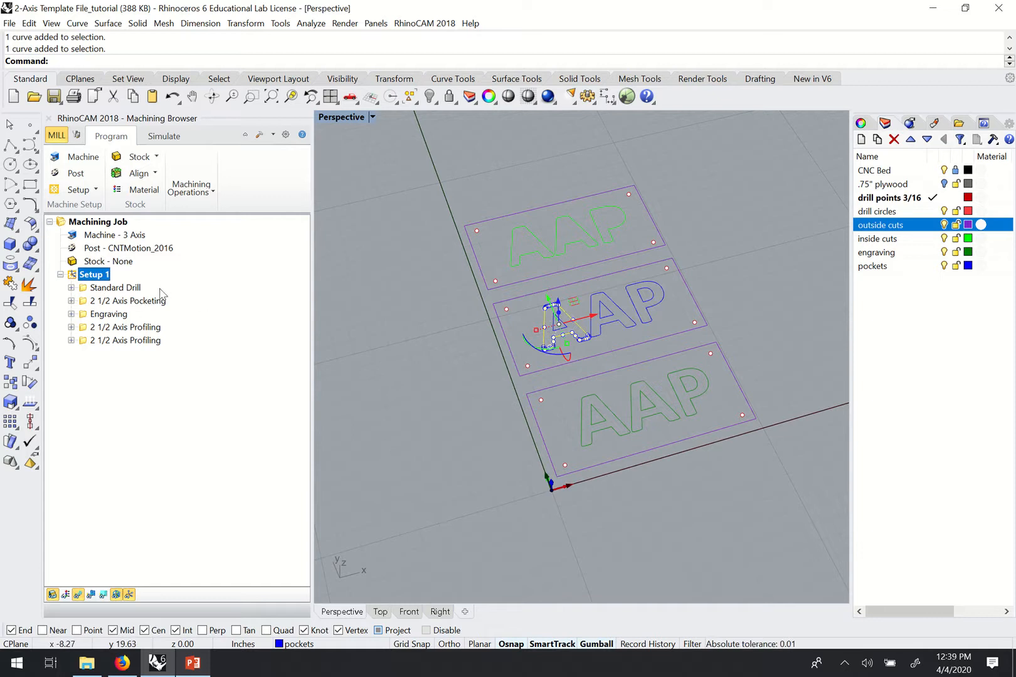
pyautogui.click(528, 254)
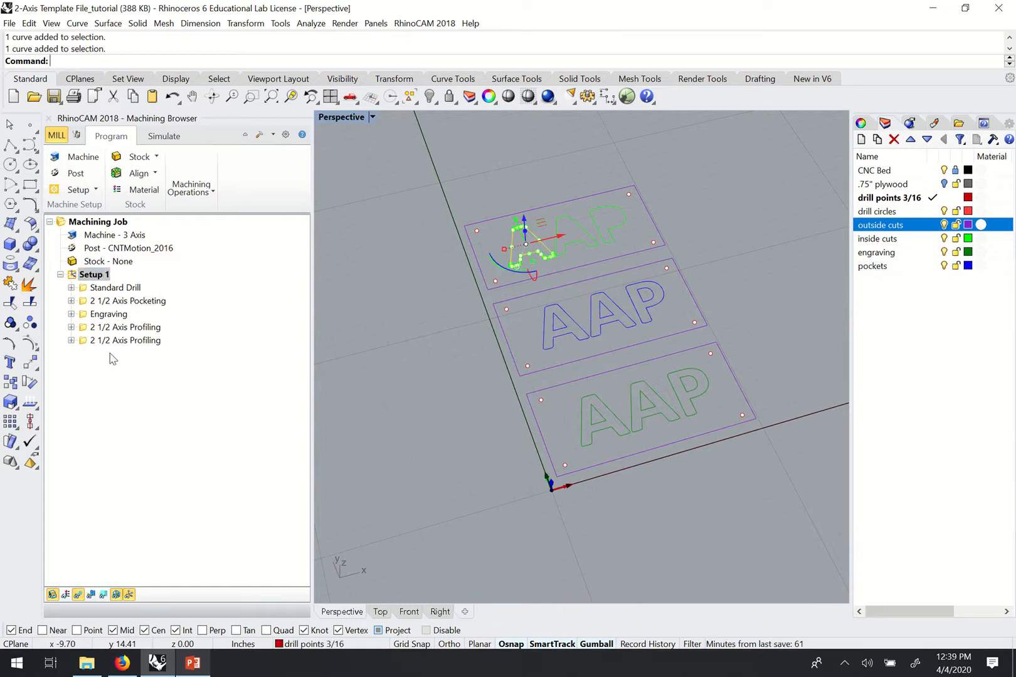
pyautogui.scroll(-4, 519, 365)
pyautogui.scroll(4, 591, 314)
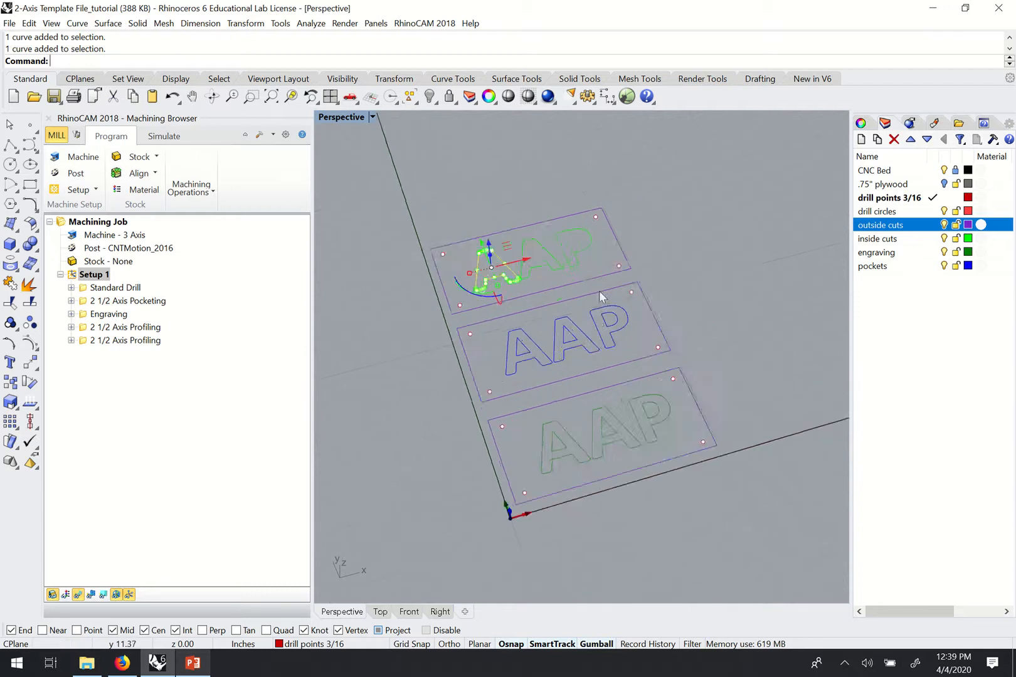
pyautogui.scroll(-3, 462, 257)
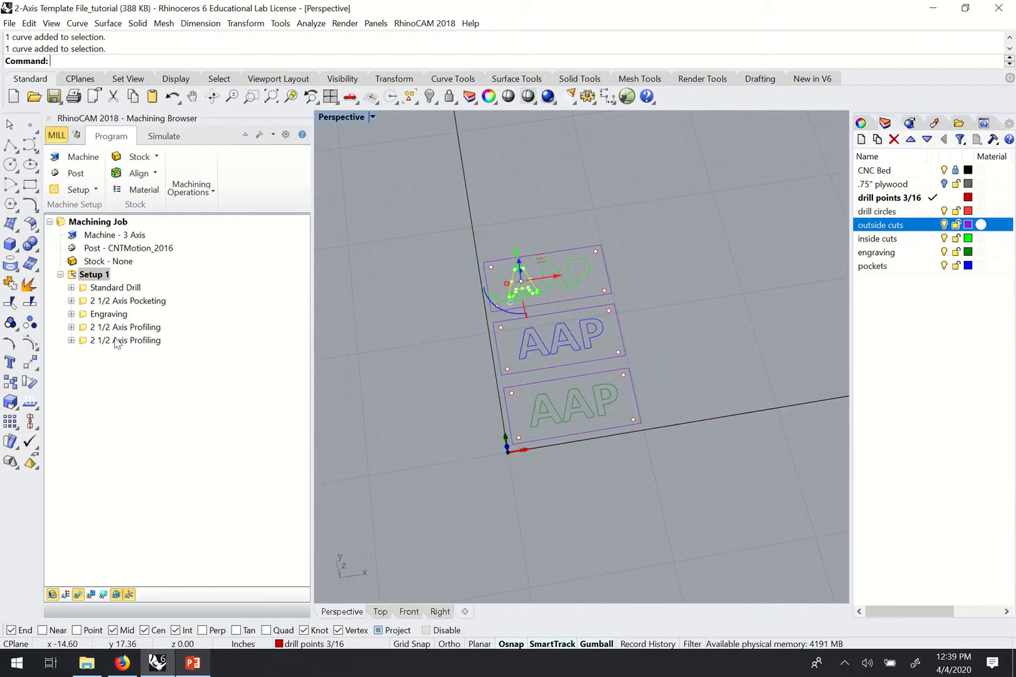
pyautogui.moveTo(630, 340); pyautogui.dragTo(585, 390, button='right')
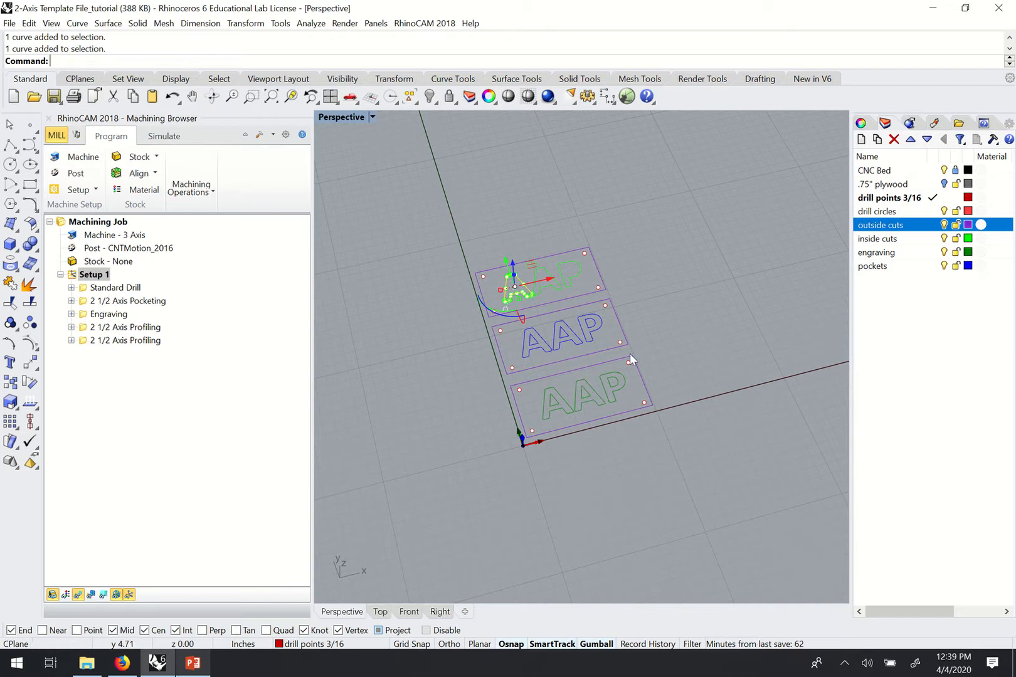
pyautogui.scroll(-6, 635, 340)
pyautogui.scroll(4, 637, 336)
pyautogui.press('Escape')
pyautogui.scroll(7, 574, 347)
pyautogui.moveTo(610, 338); pyautogui.dragTo(628, 397, button='right')
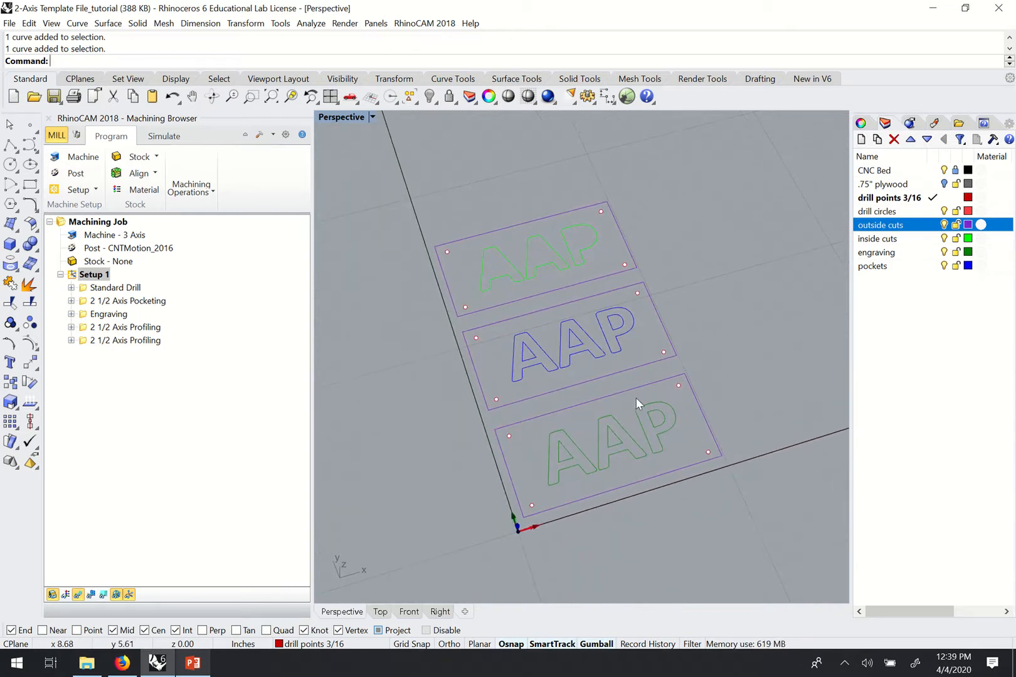
pyautogui.click(537, 355)
pyautogui.click(591, 348)
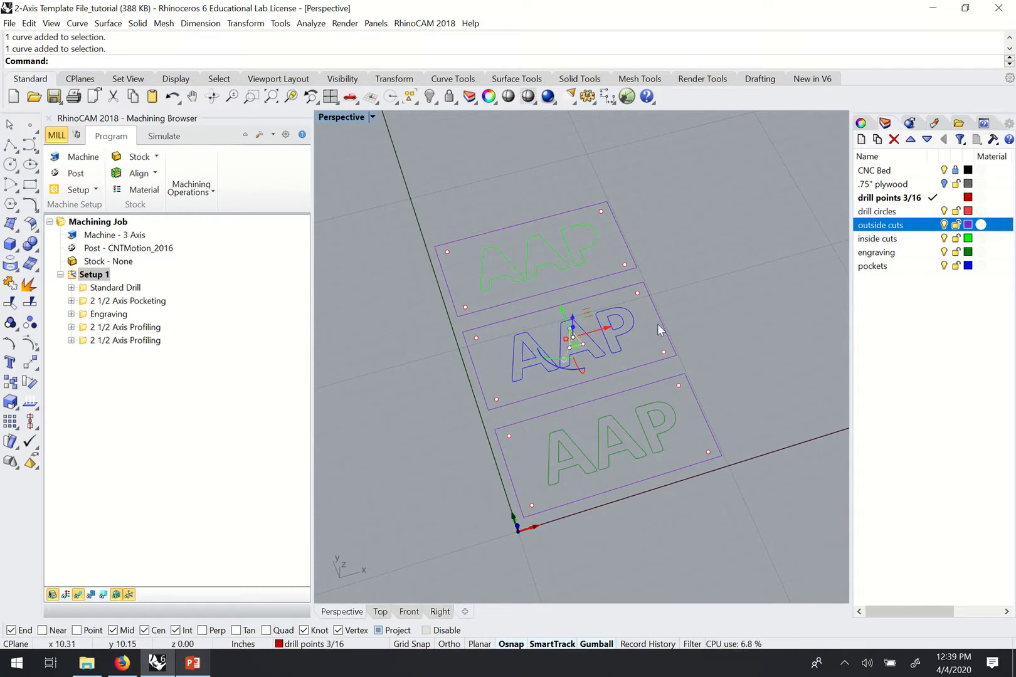
pyautogui.click(733, 340)
pyautogui.scroll(3, 654, 334)
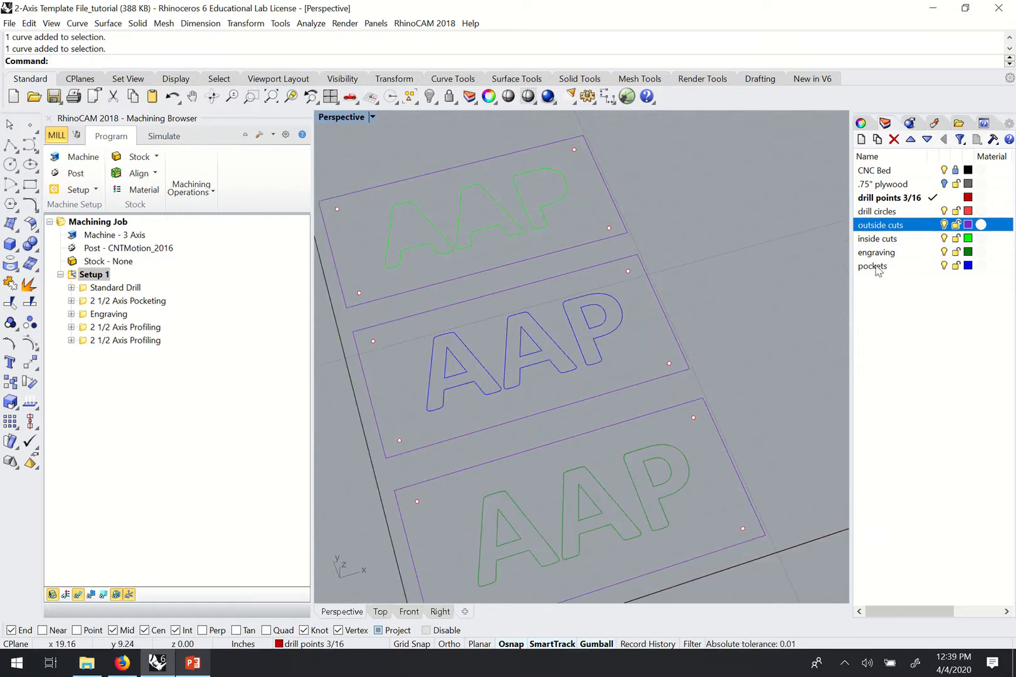
pyautogui.click(462, 373)
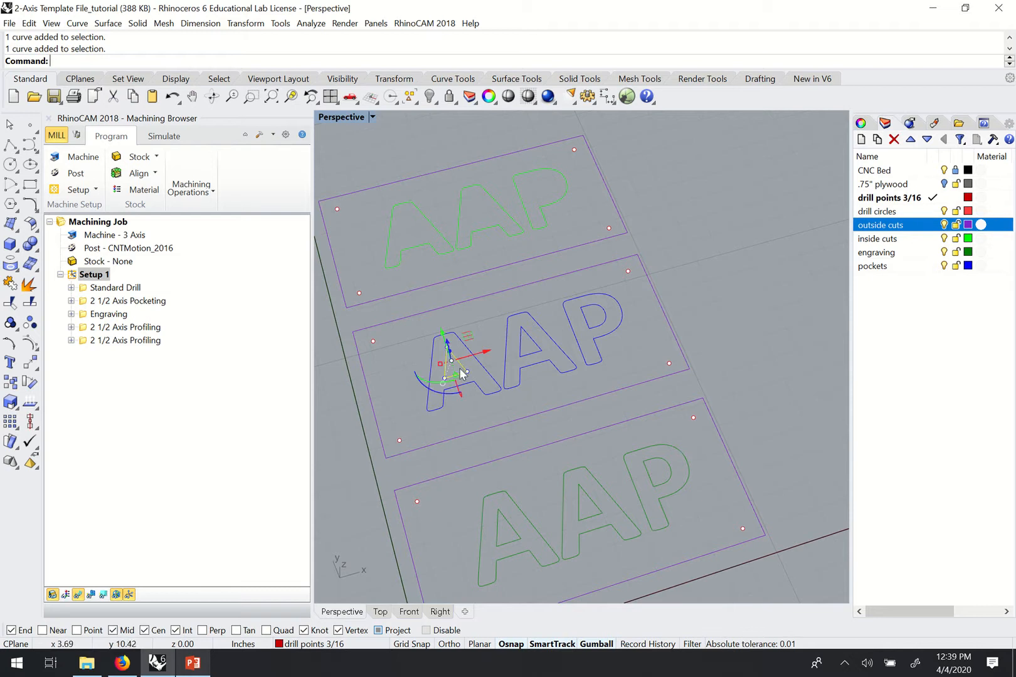
pyautogui.click(522, 357)
pyautogui.click(597, 328)
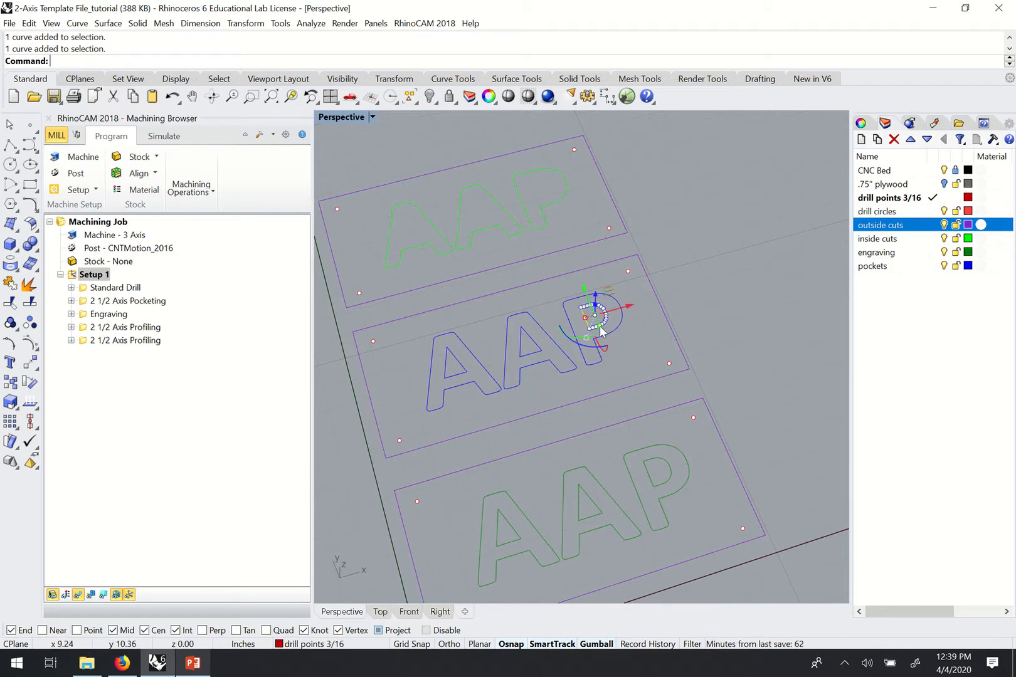
pyautogui.click(459, 366)
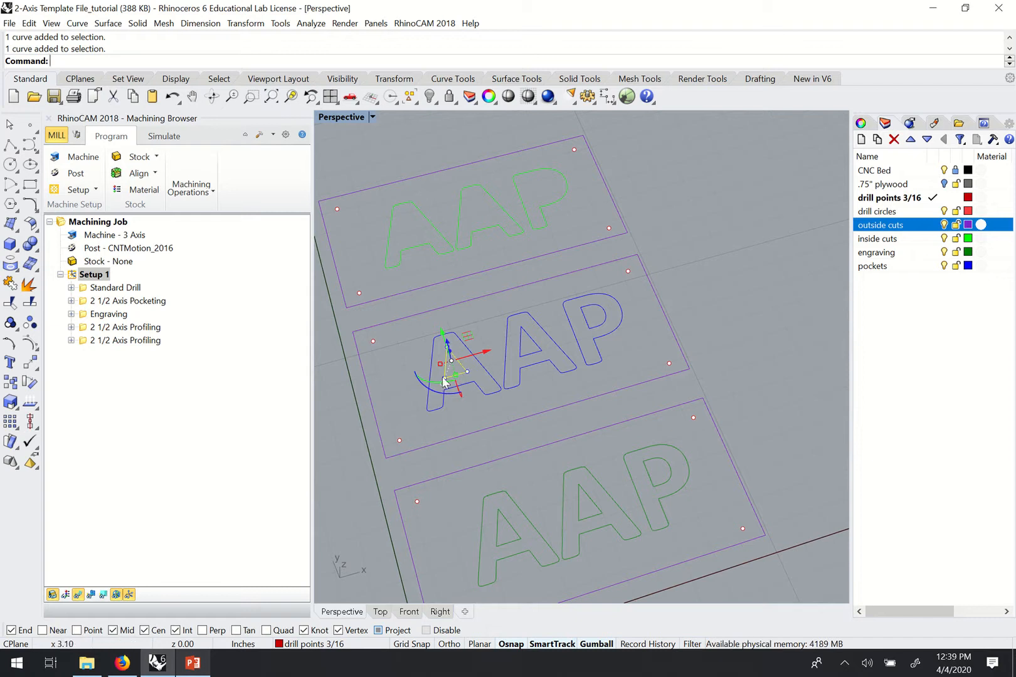
pyautogui.click(520, 349)
pyautogui.click(588, 321)
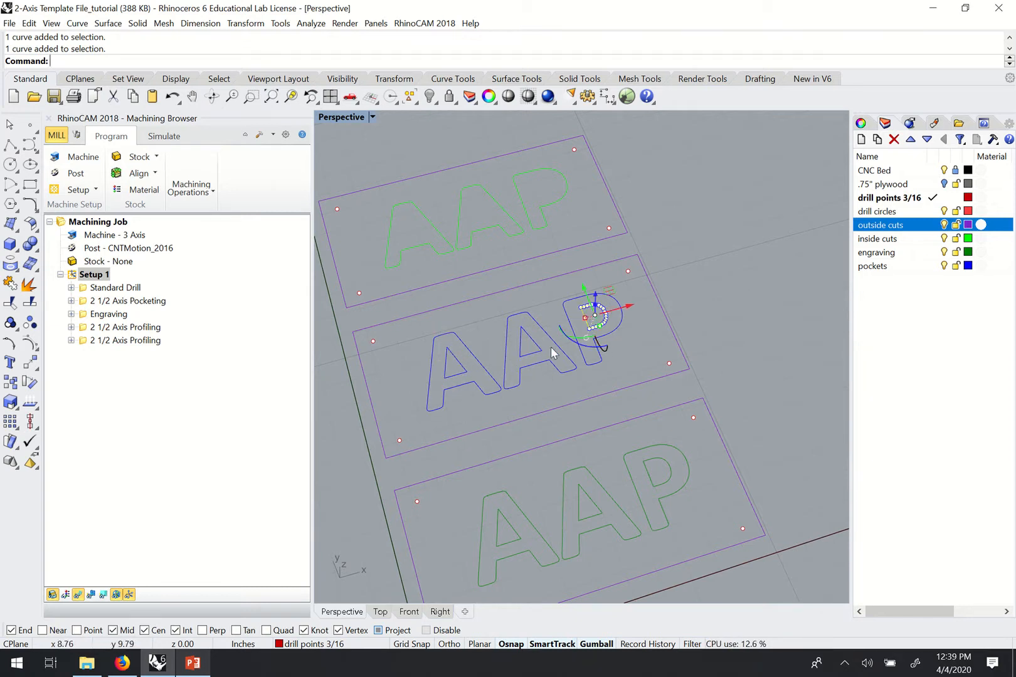
pyautogui.click(456, 348)
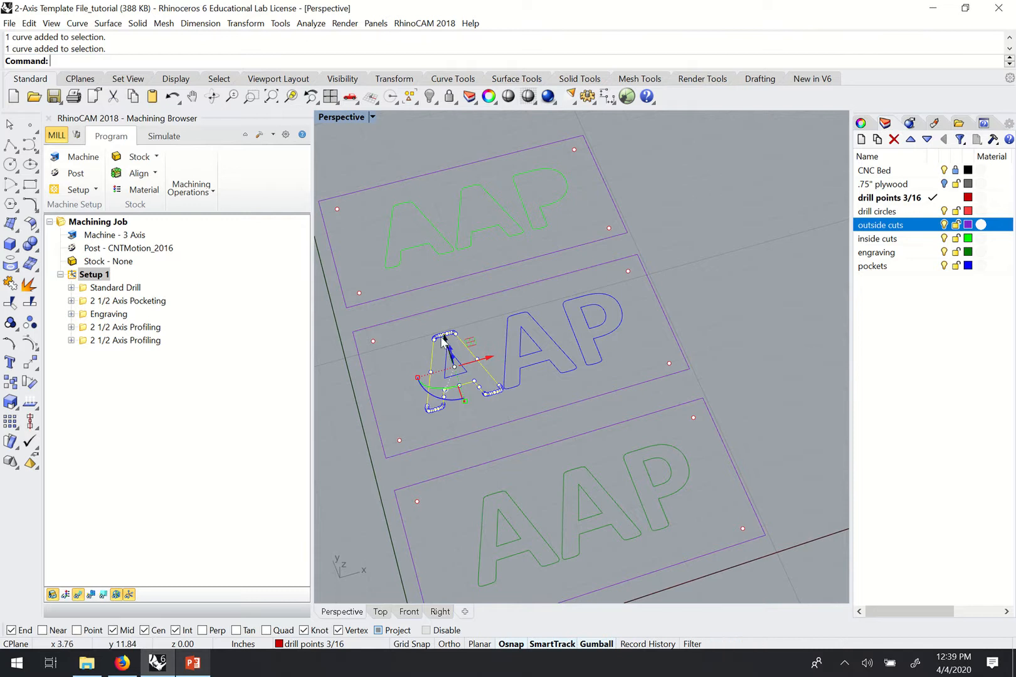
pyautogui.click(538, 386)
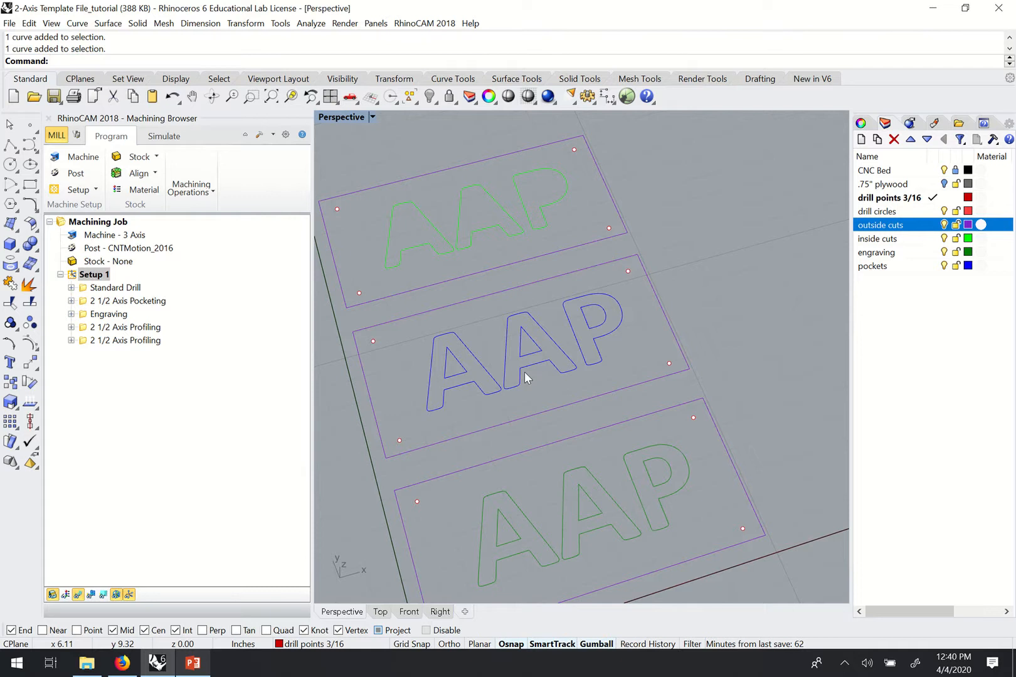
pyautogui.scroll(-3, 595, 309)
pyautogui.scroll(4, 594, 323)
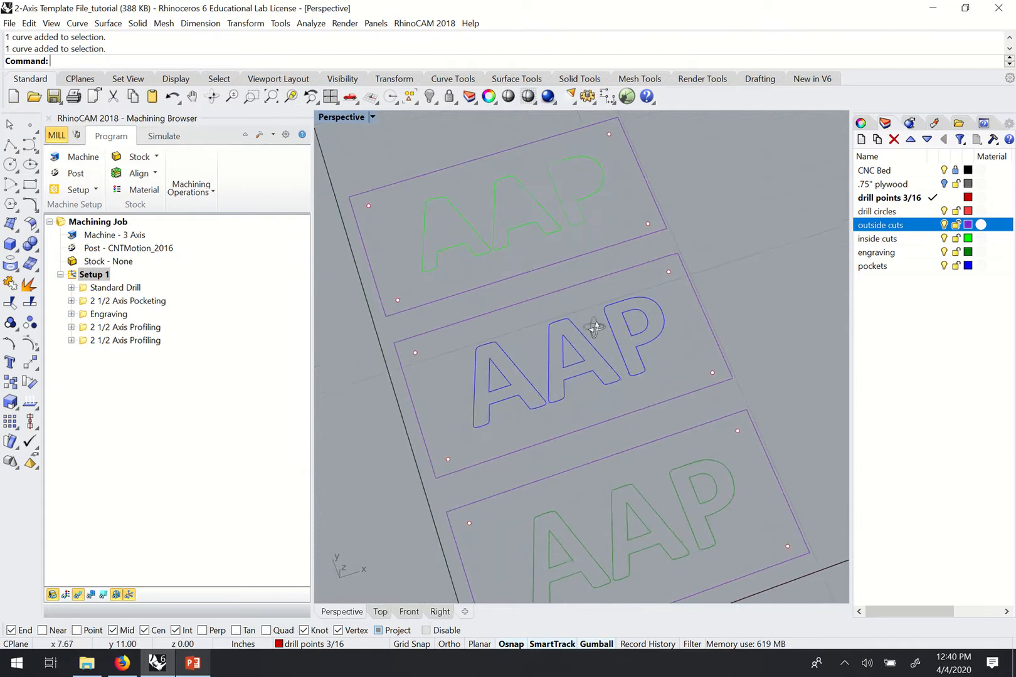
pyautogui.click(475, 233)
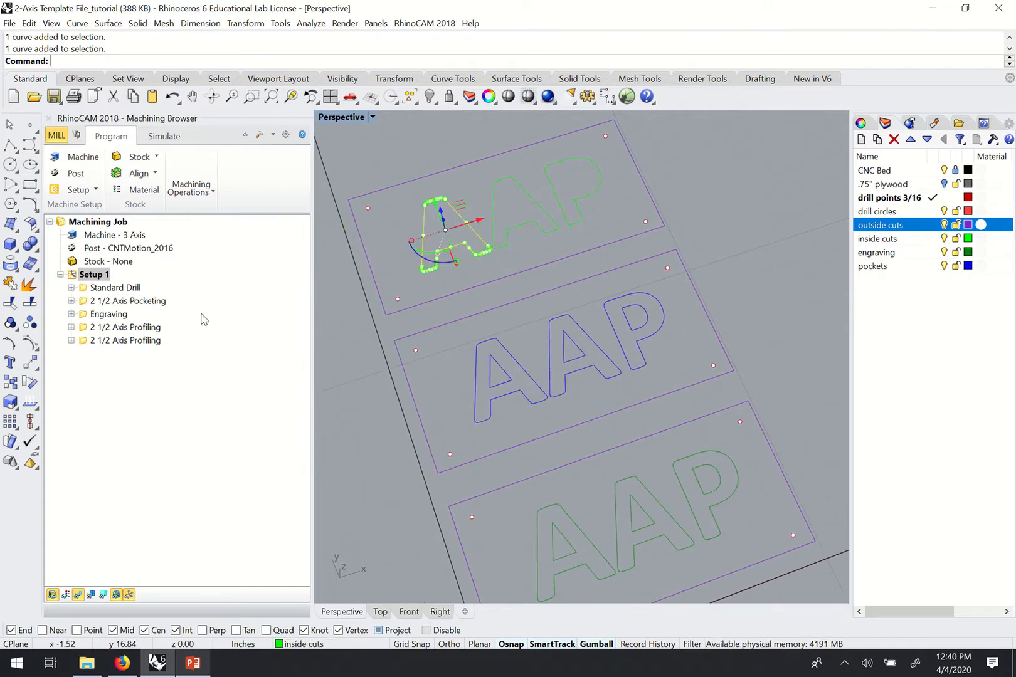
# Show the first 2 1/2 Axis Profiling toolpaths and orbit around them on the top sign.
pyautogui.click(138, 328)
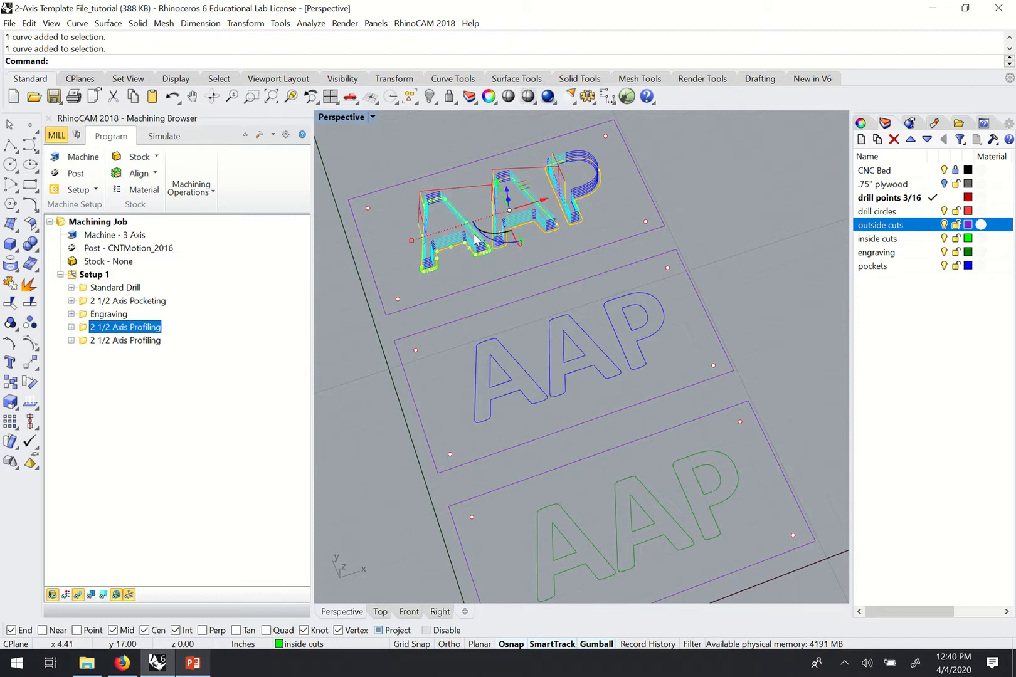
pyautogui.moveTo(476, 238); pyautogui.dragTo(452, 245, button='right')
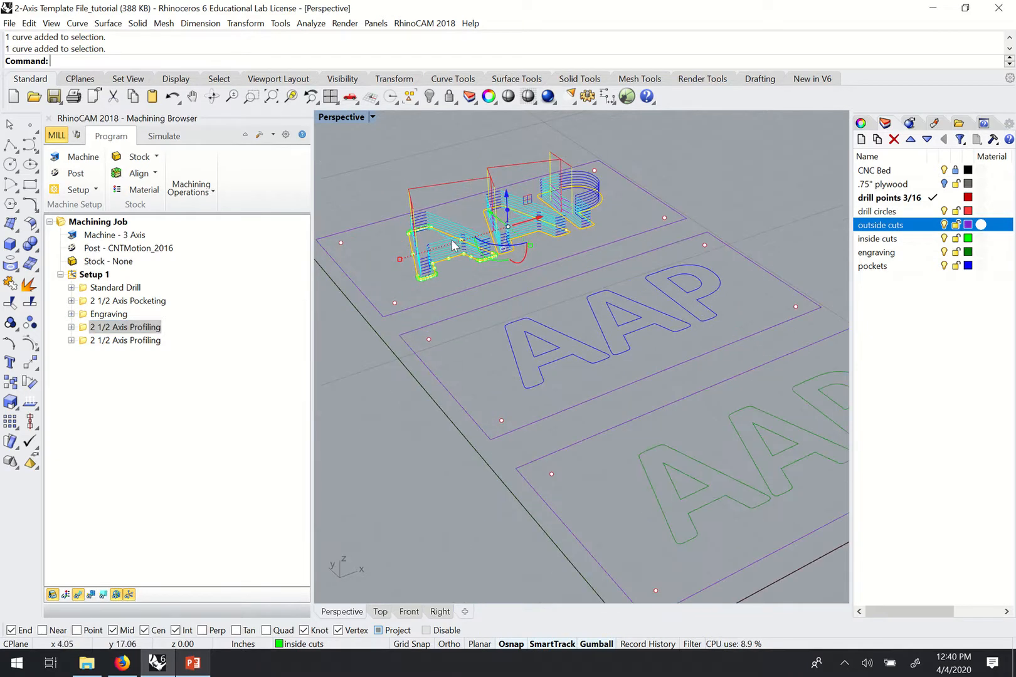
pyautogui.click(82, 331)
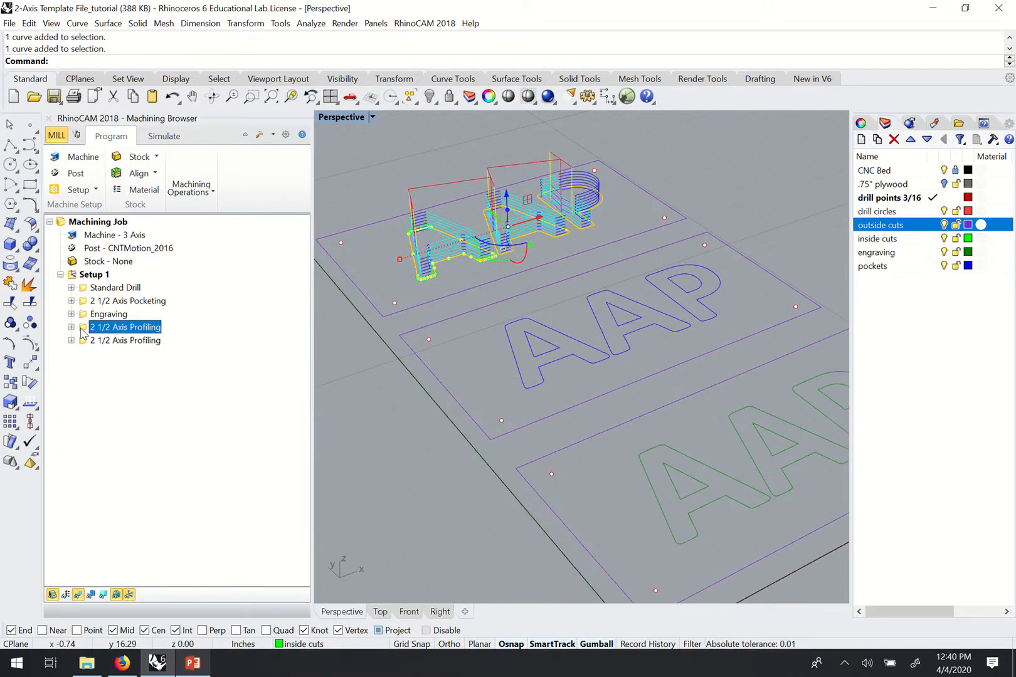
pyautogui.click(94, 375)
# Paste a duplicate of the first 2 1/2 Axis Profiling operation into Setup 1.
pyautogui.click(101, 328)
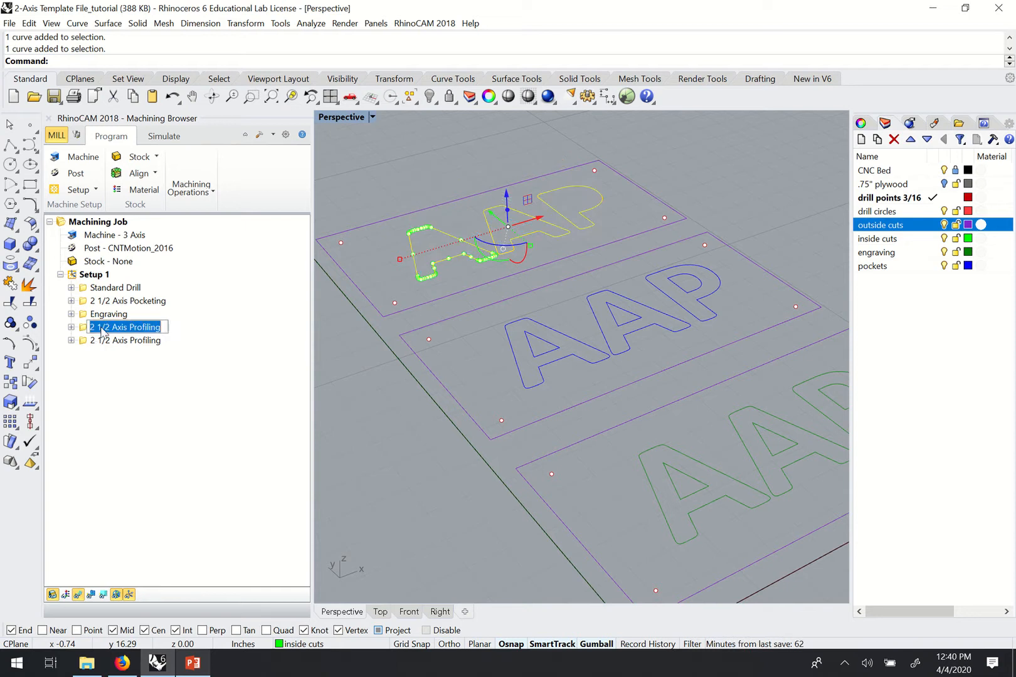
pyautogui.click(83, 329)
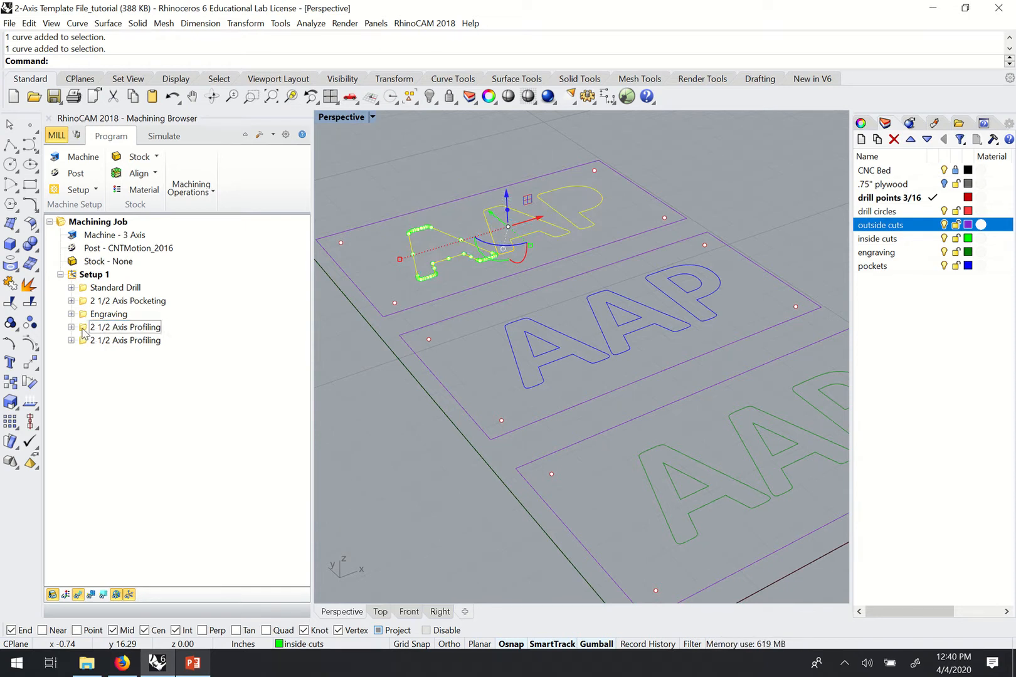
pyautogui.click(84, 331)
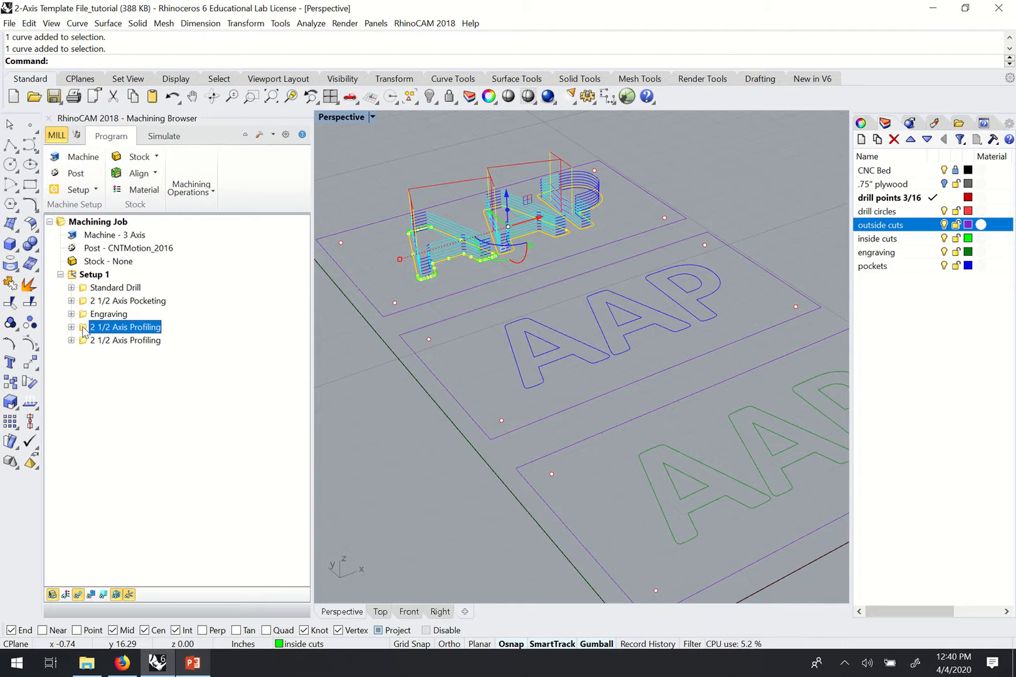
pyautogui.hotkey('ctrl', 'v')
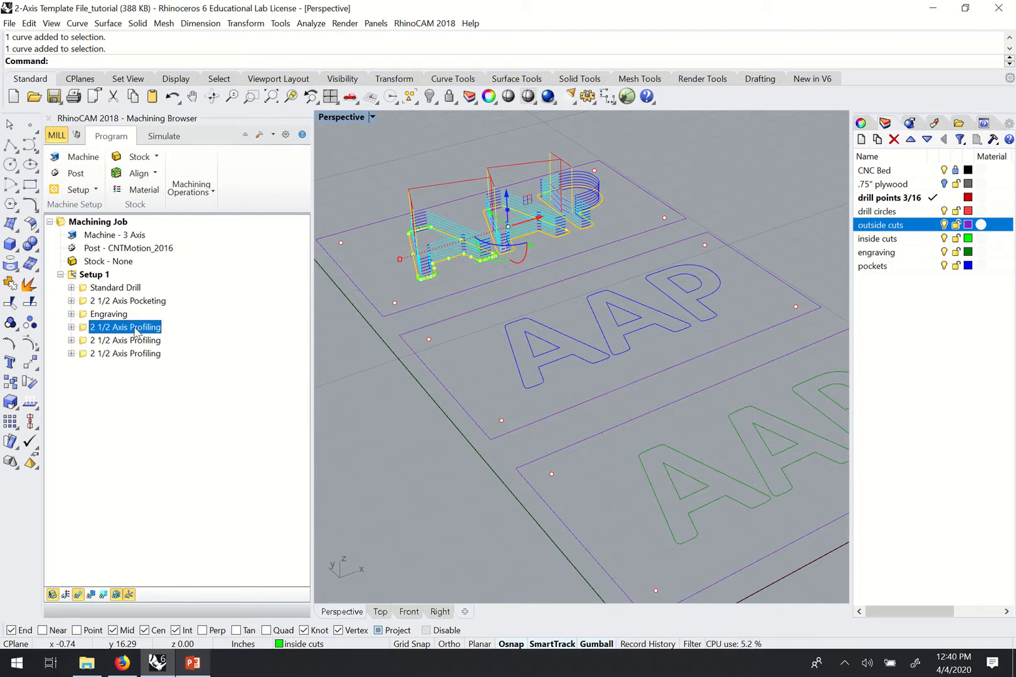
pyautogui.click(84, 344)
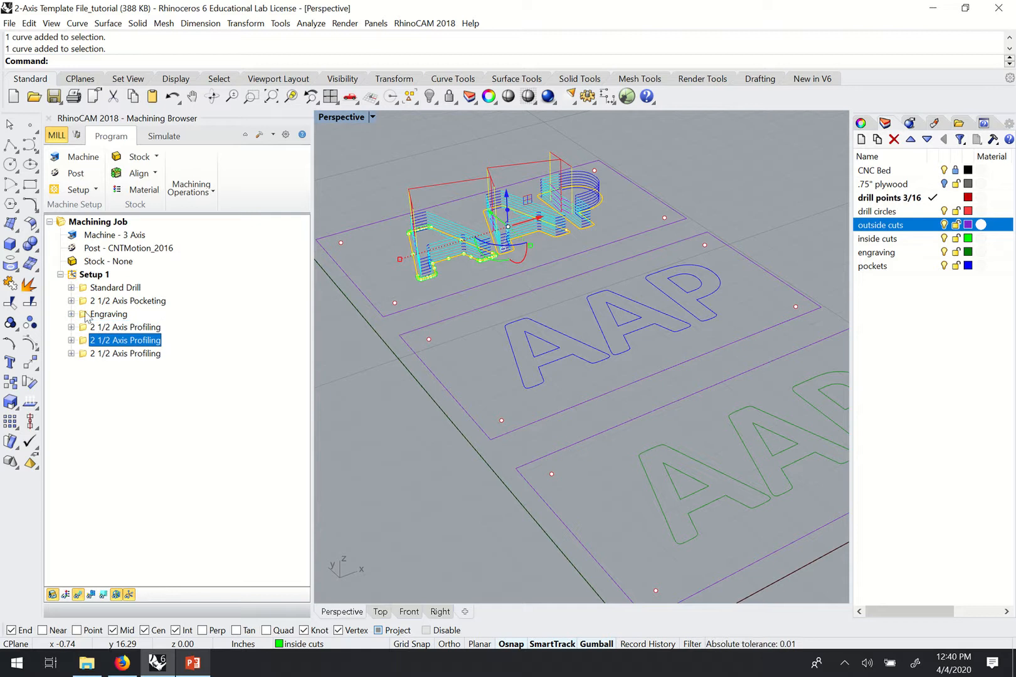
pyautogui.click(72, 327)
pyautogui.click(72, 327)
pyautogui.click(89, 329)
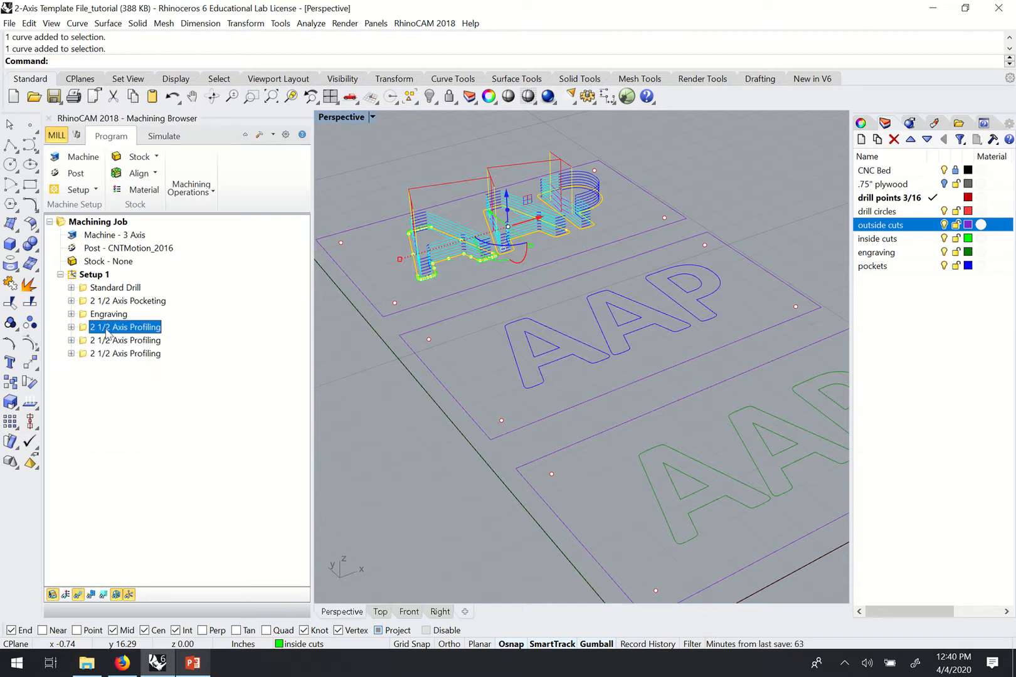
# Move a profiling operation above Engraving and show its and the pocketing toolpaths.
pyautogui.click(88, 341)
pyautogui.click(86, 328)
pyautogui.moveTo(86, 332); pyautogui.dragTo(88, 317)
pyautogui.click(137, 303)
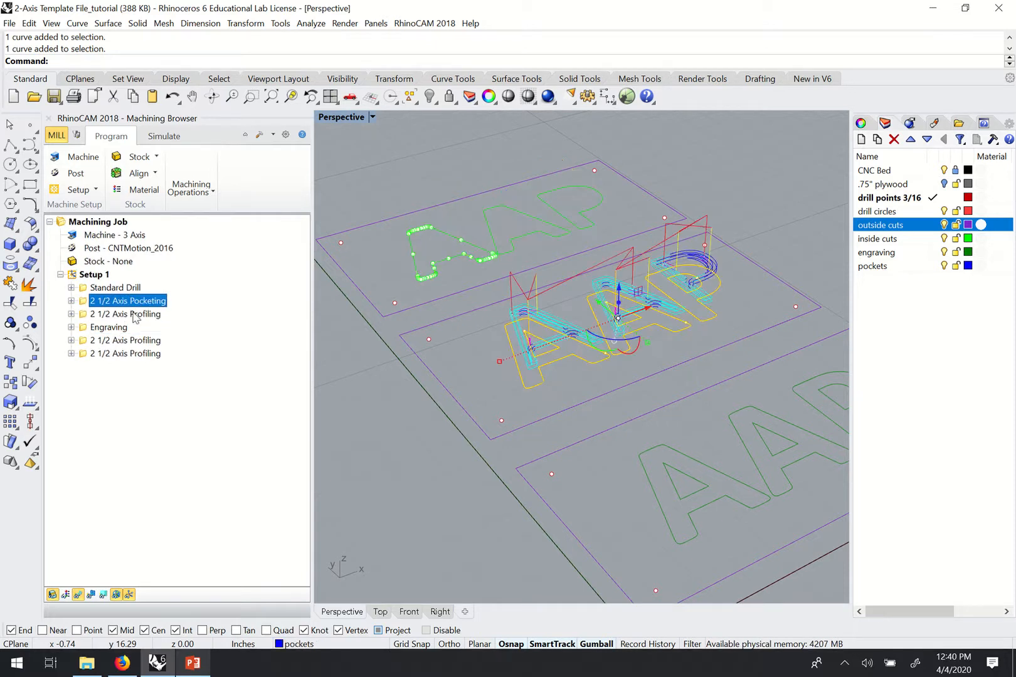
pyautogui.click(88, 315)
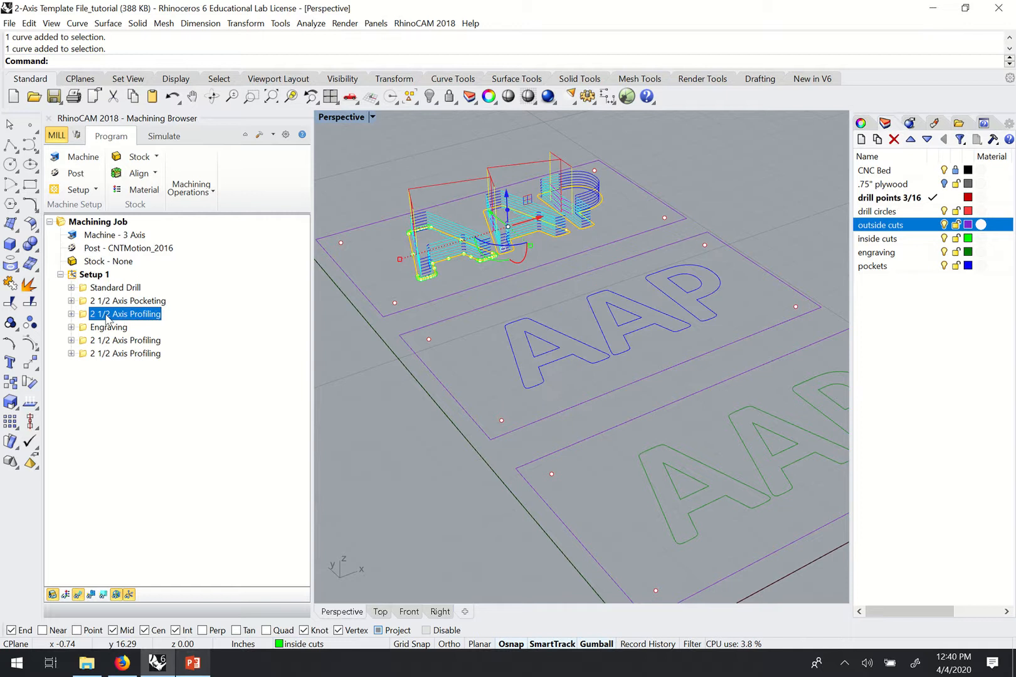
# Open the 2 1/2 Axis Profiling settings listing three drive regions, moving the window aside.
pyautogui.doubleClick(86, 320)
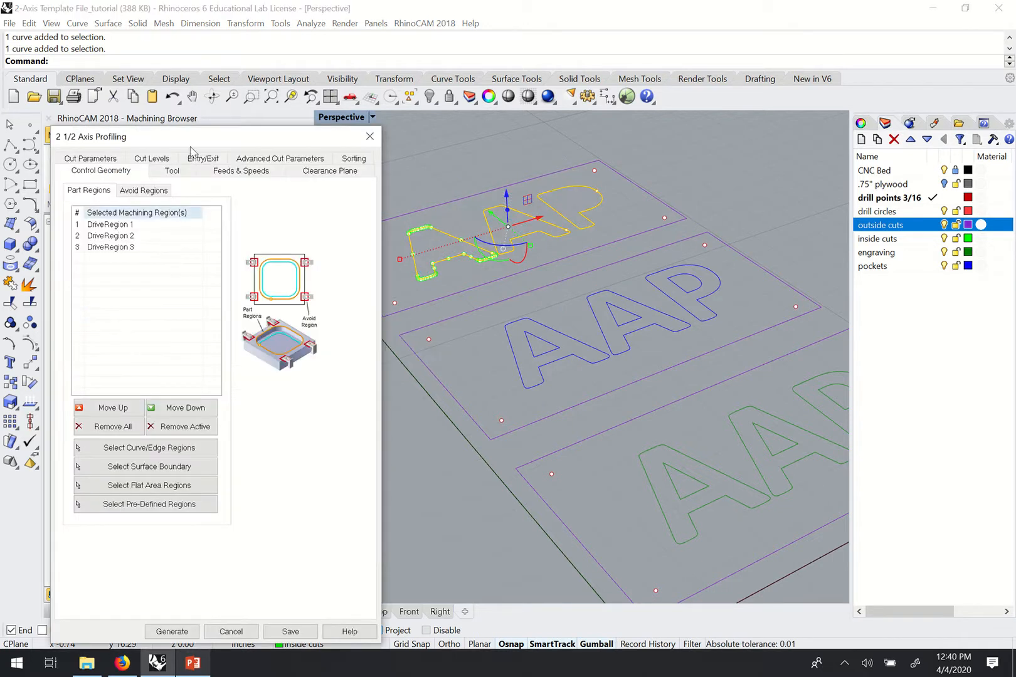
pyautogui.moveTo(188, 136); pyautogui.dragTo(244, 109)
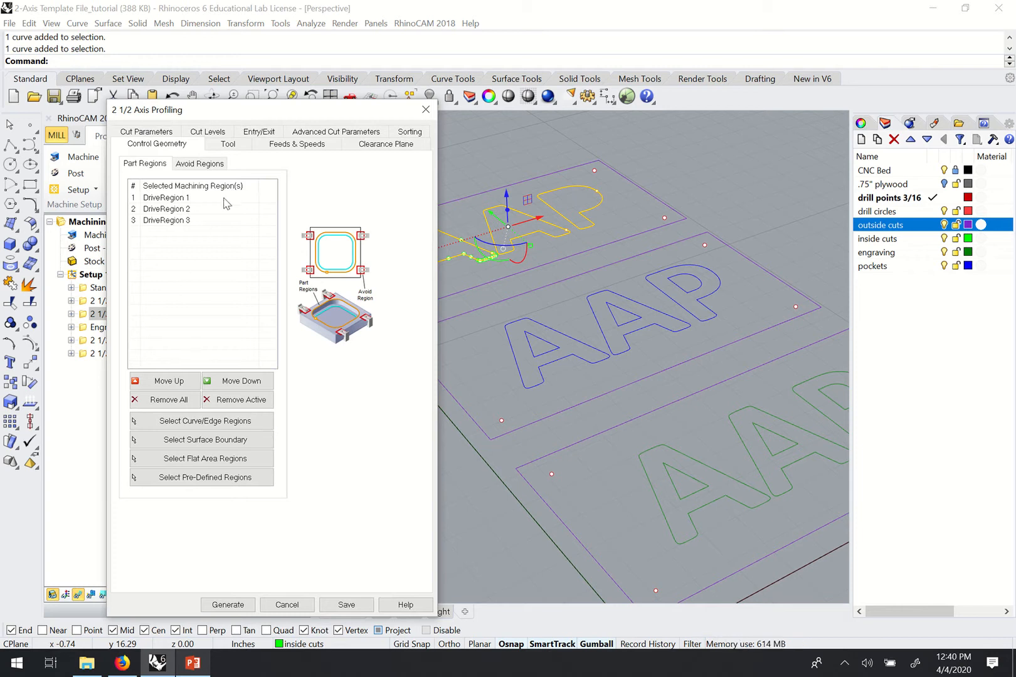
pyautogui.moveTo(386, 113); pyautogui.dragTo(337, 104)
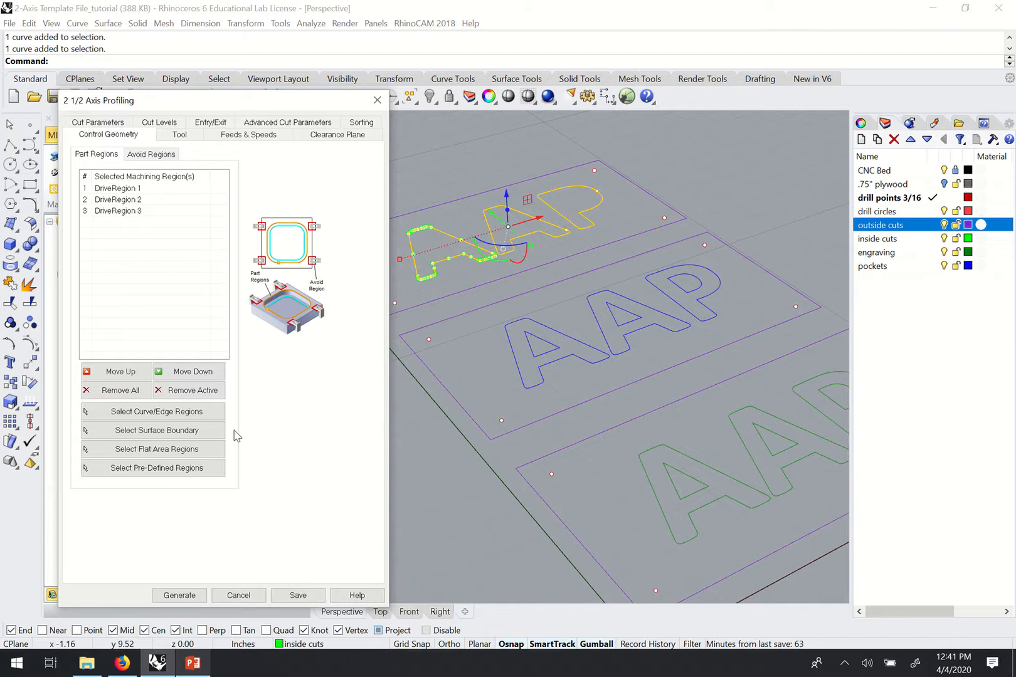
# Replace the part regions with the middle sign's A, A, P outlines and review the 1/4" Flat Downcut tool.
pyautogui.click(119, 395)
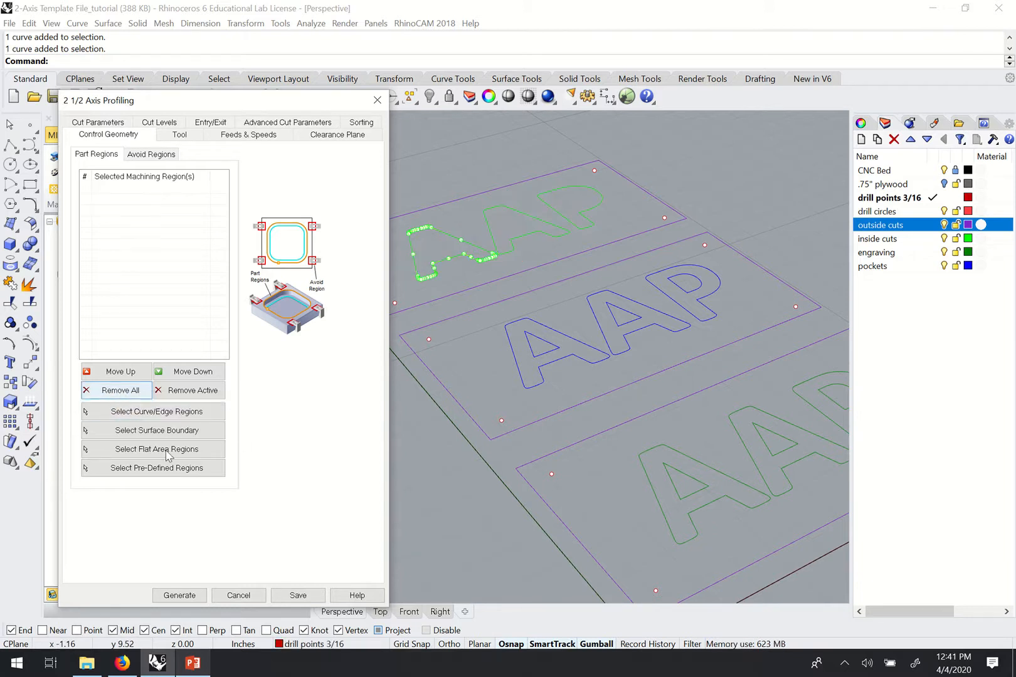
pyautogui.click(123, 418)
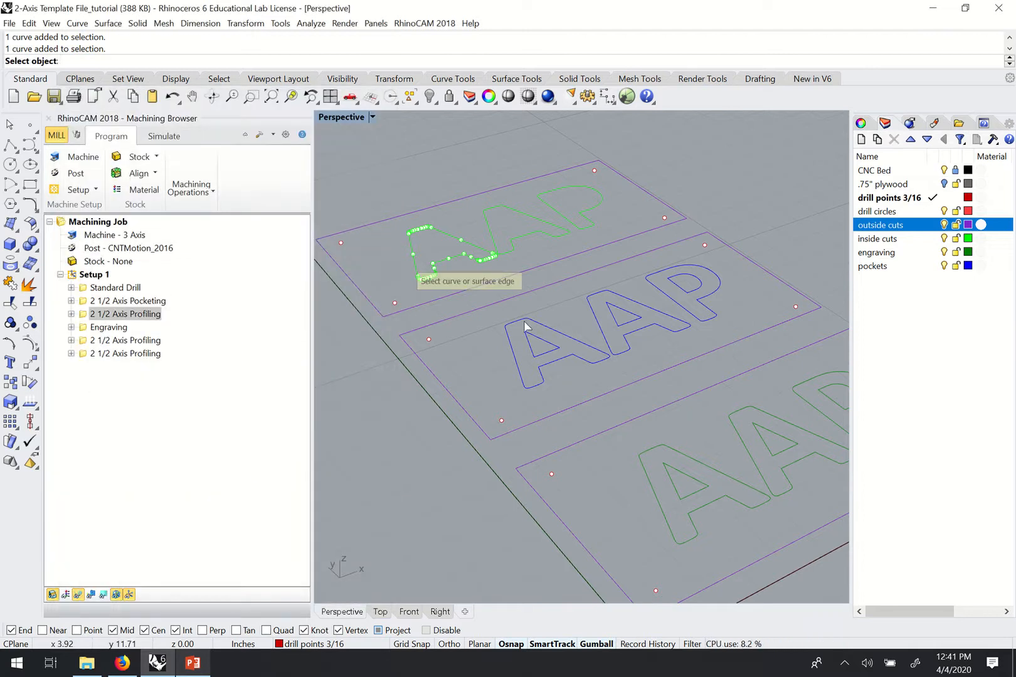
pyautogui.click(594, 301)
pyautogui.click(668, 273)
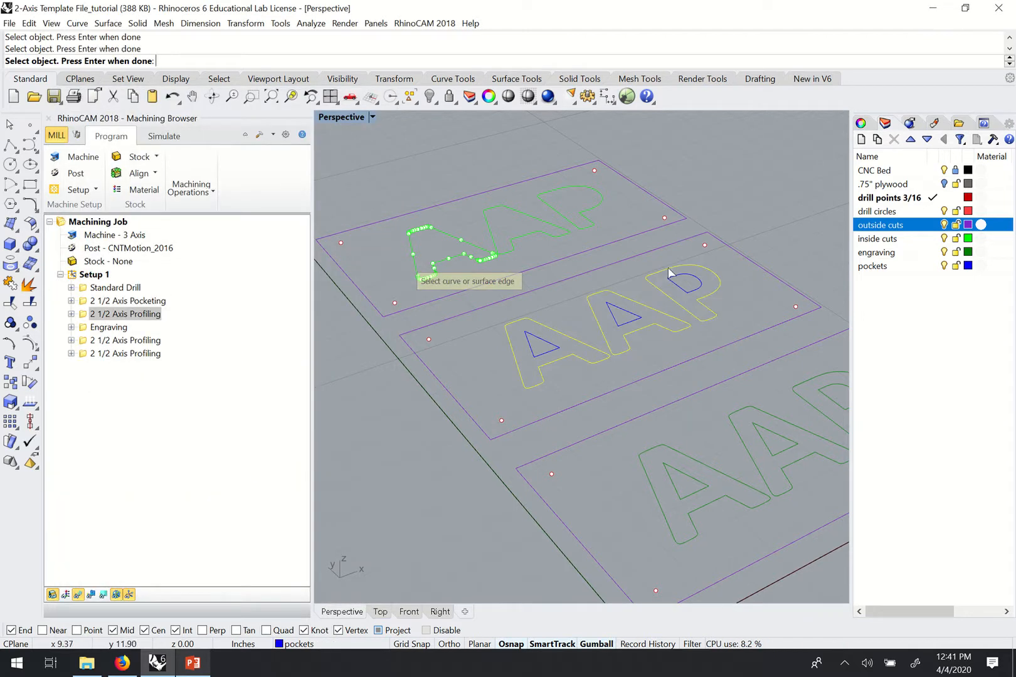
pyautogui.press('Return')
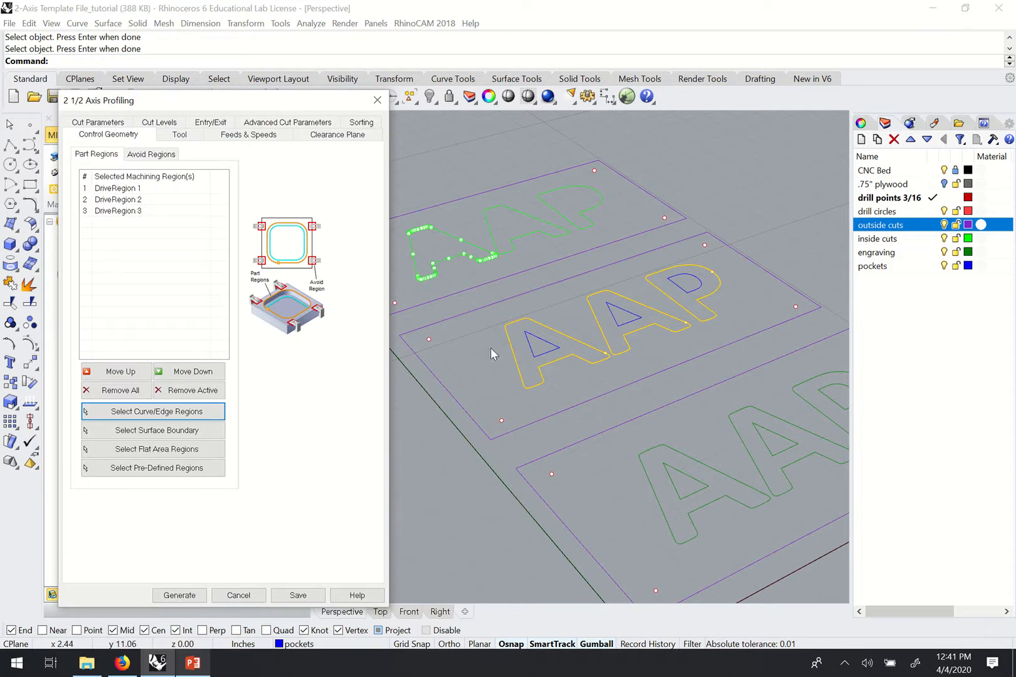
pyautogui.click(168, 136)
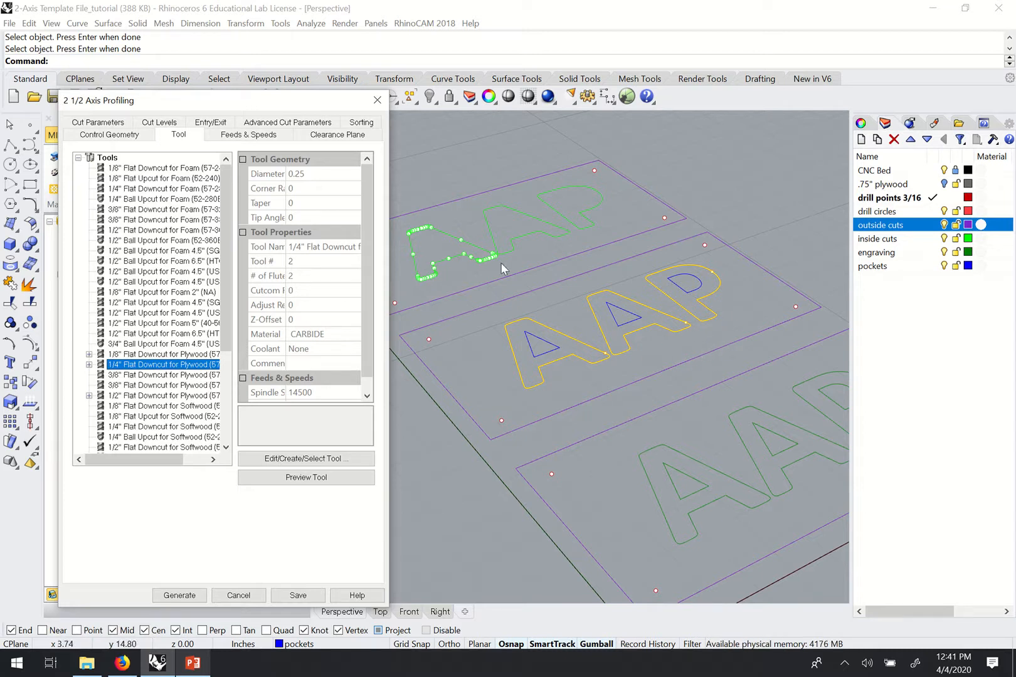
# Show the Cut Levels settings and select the 0.76 Total Cut Depth value for editing.
pyautogui.click(162, 124)
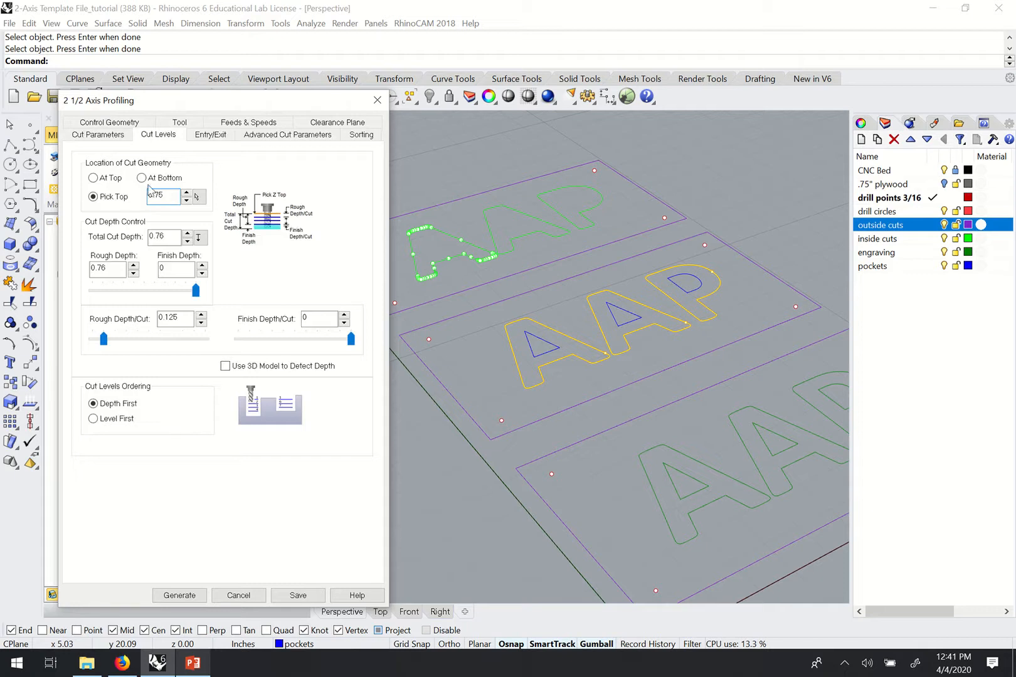
pyautogui.moveTo(133, 98); pyautogui.dragTo(181, 94)
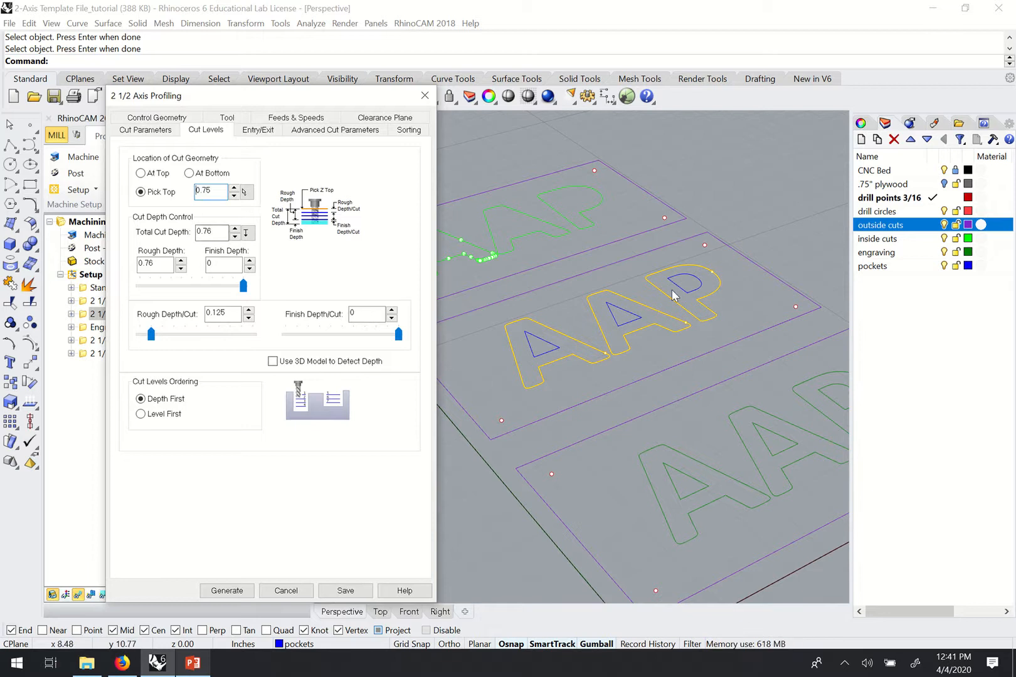
pyautogui.moveTo(673, 290); pyautogui.dragTo(694, 289, button='right')
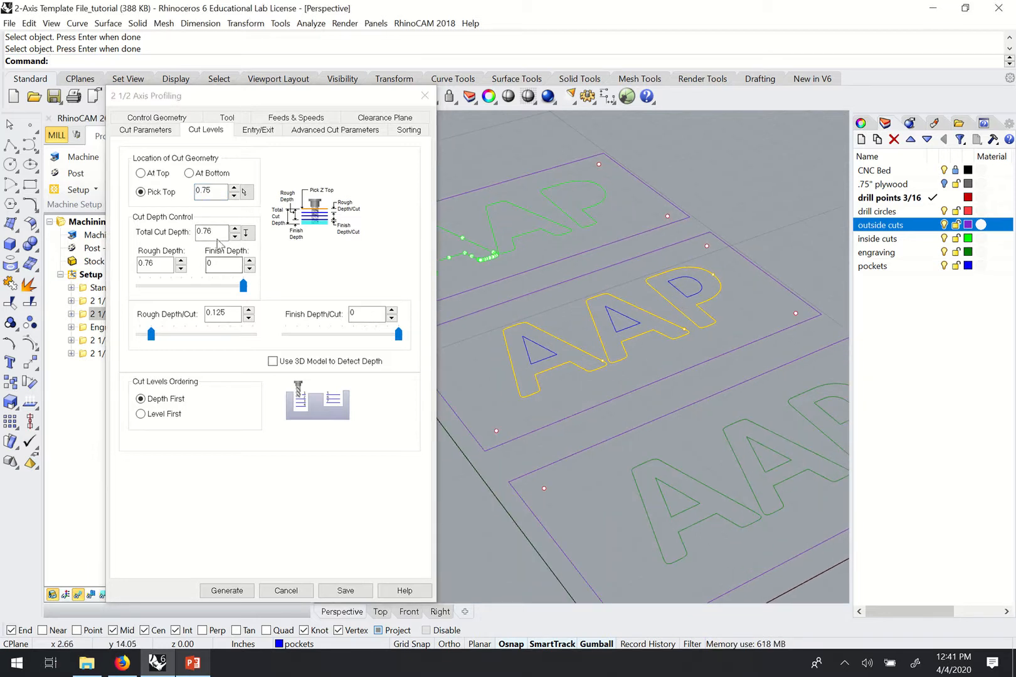
pyautogui.moveTo(609, 336); pyautogui.dragTo(640, 293, button='right')
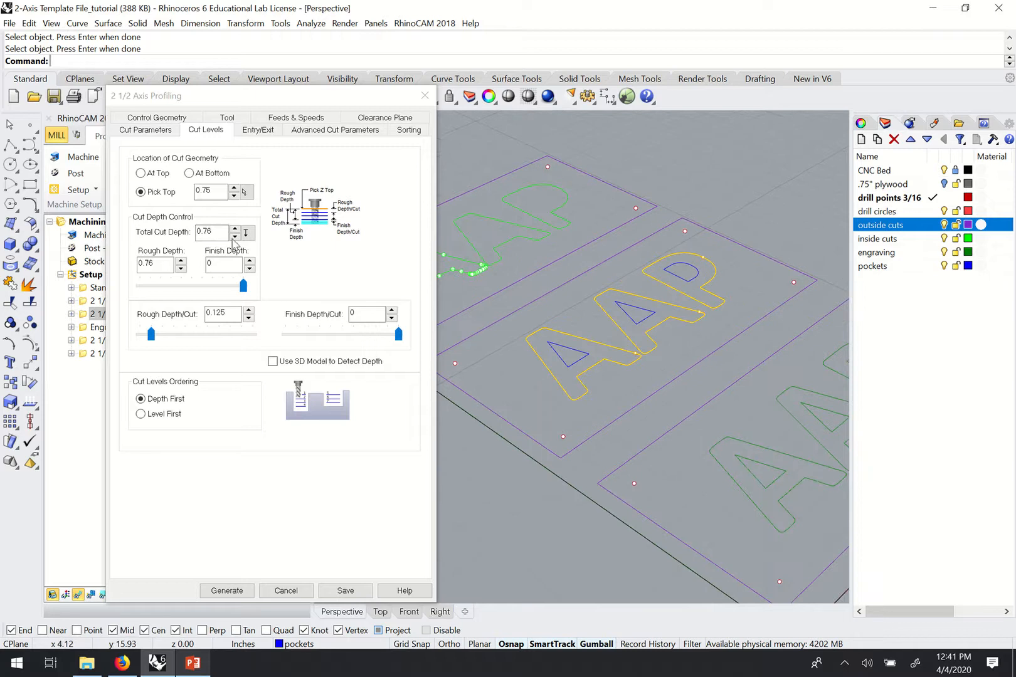
pyautogui.click(209, 232)
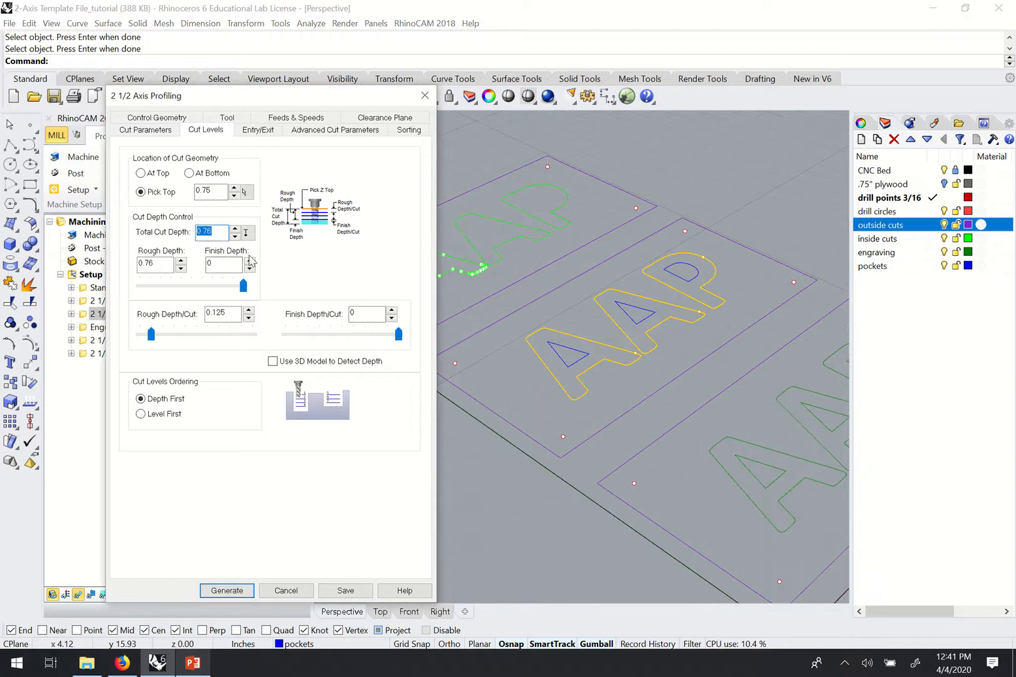
# Set Total Cut Depth to 0.25 and Rough Depth/Cut to 0.25 for a single pass.
pyautogui.press('BackSpace')
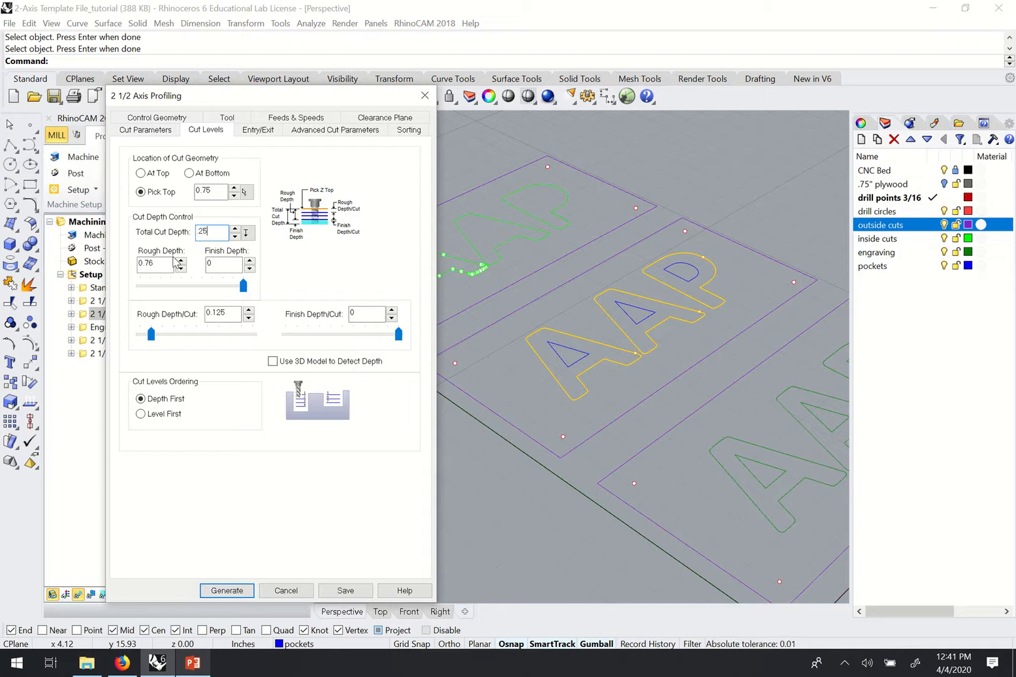
pyautogui.write('.25')
pyautogui.click(222, 270)
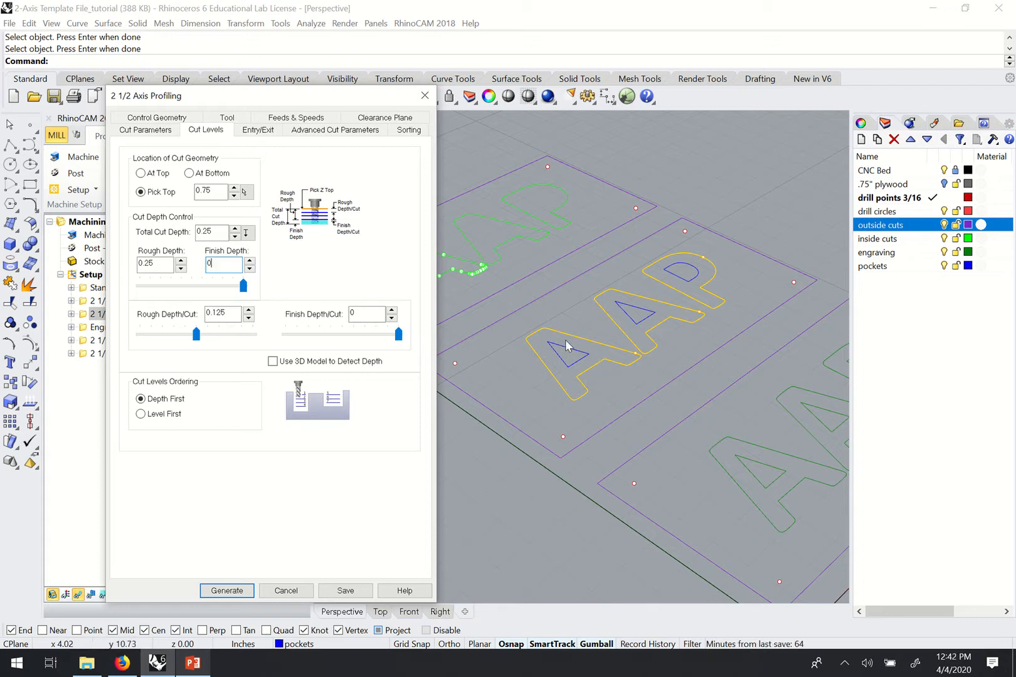
pyautogui.doubleClick(231, 314)
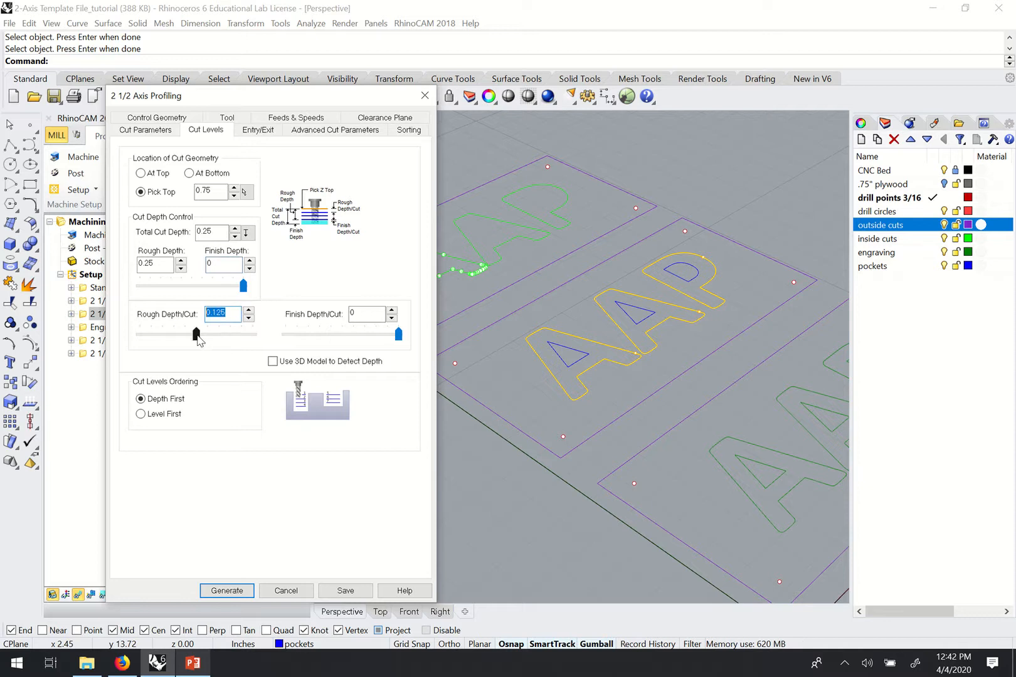
pyautogui.moveTo(196, 334); pyautogui.dragTo(267, 335)
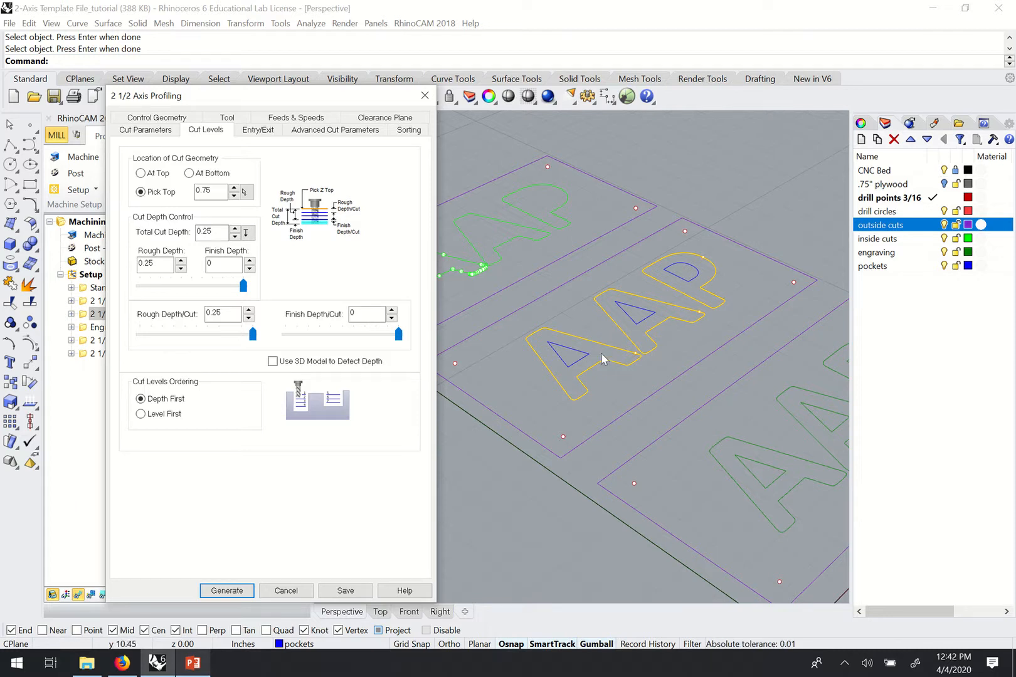
pyautogui.moveTo(602, 351); pyautogui.dragTo(580, 360, button='right')
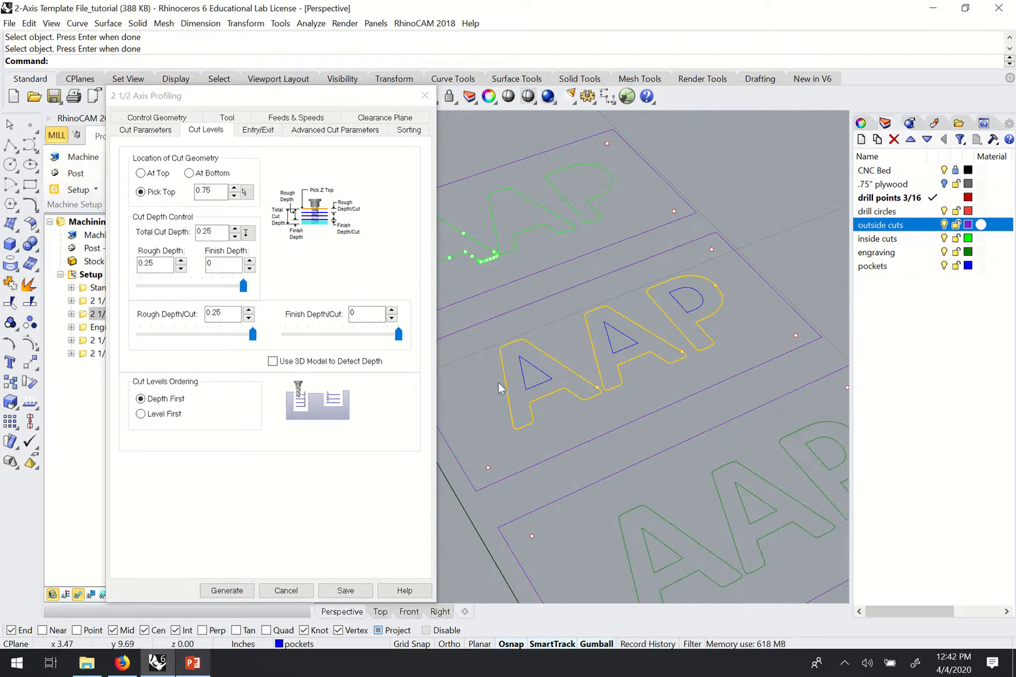
pyautogui.click(253, 337)
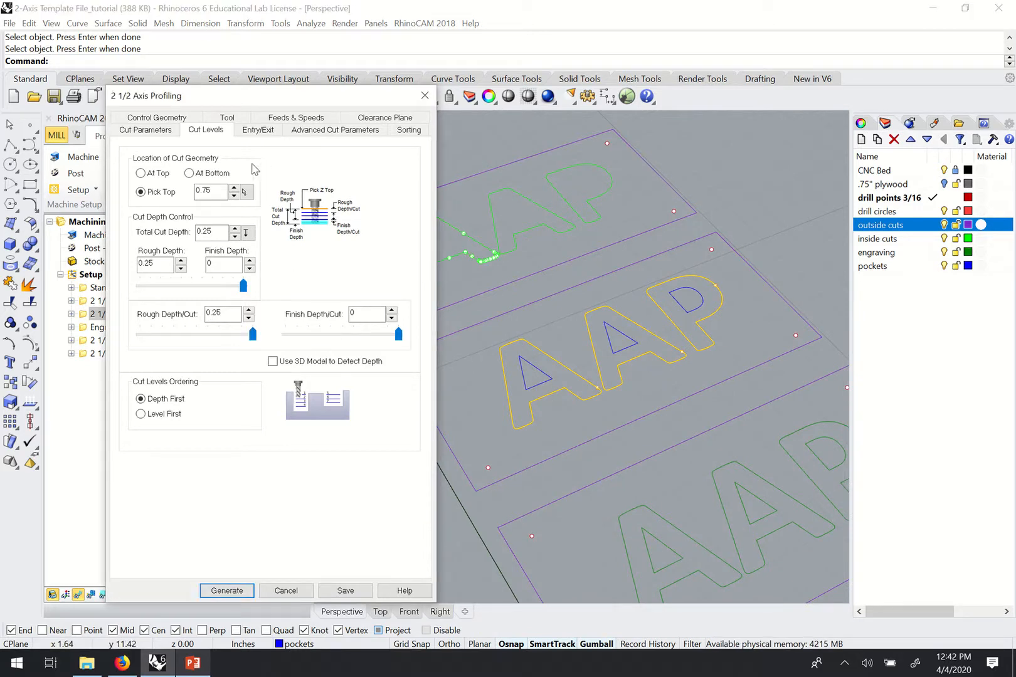
pyautogui.click(255, 132)
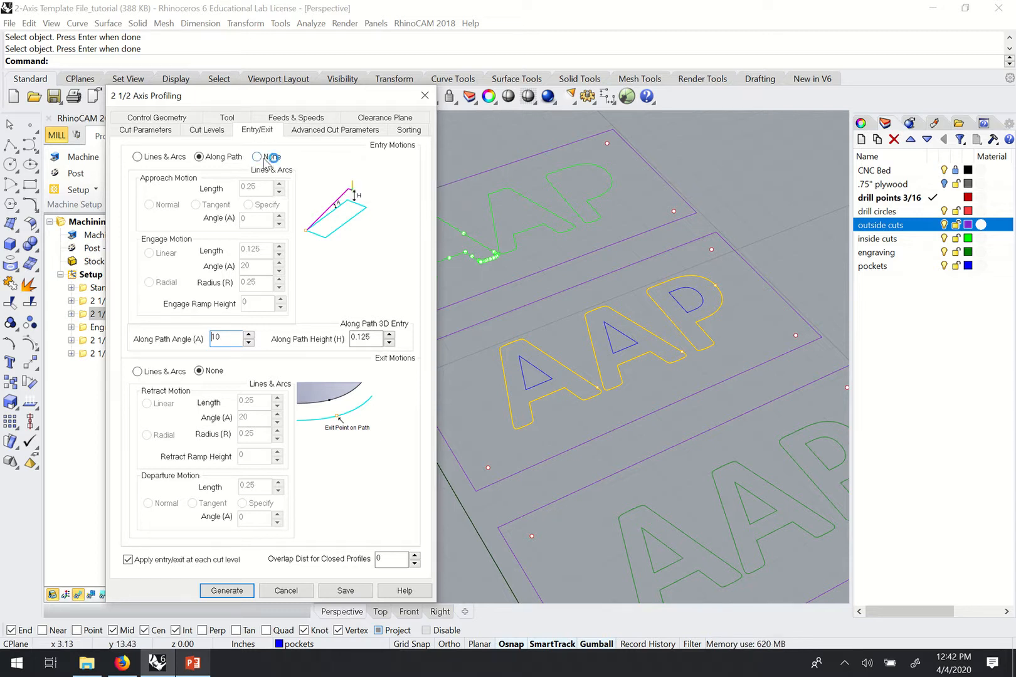
# Change the Along Path entry height from 0.125 to 0.25.
pyautogui.click(209, 131)
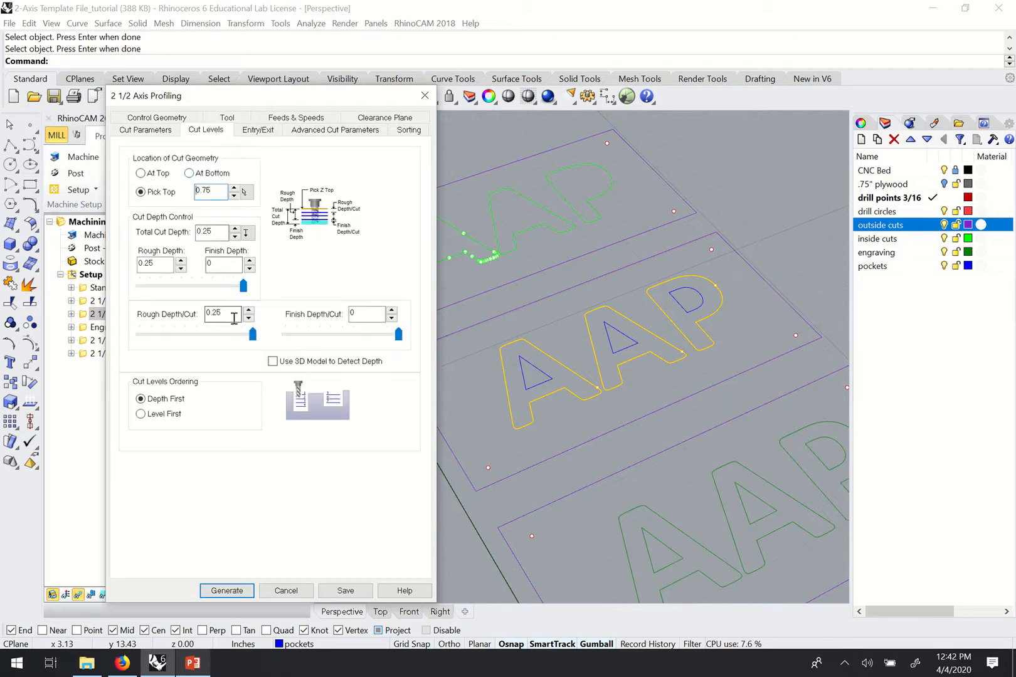
pyautogui.click(272, 133)
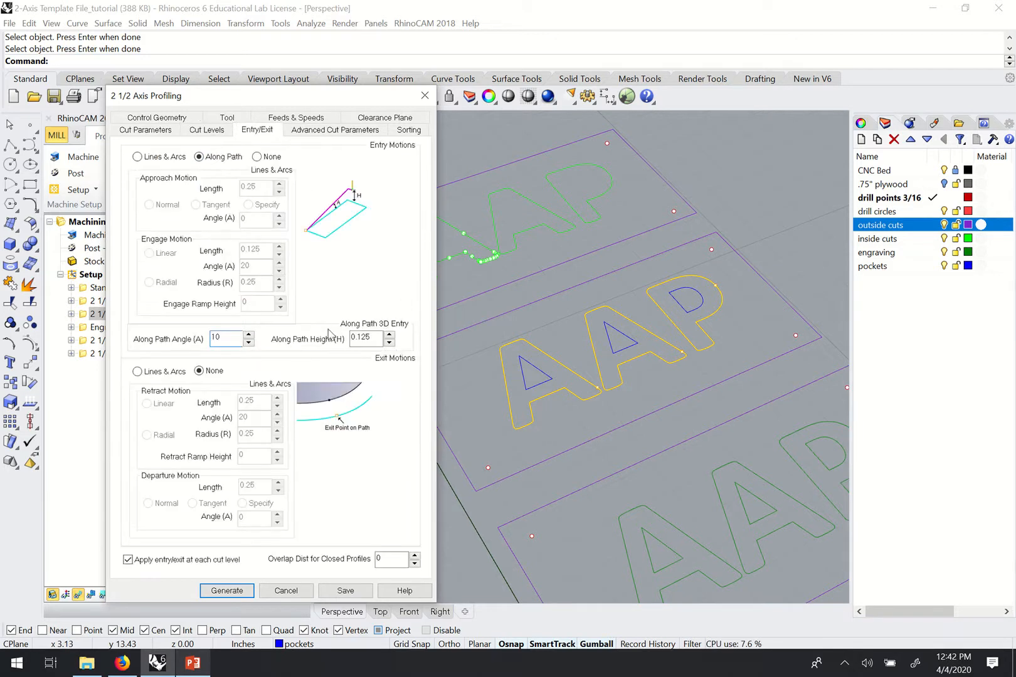
pyautogui.doubleClick(360, 337)
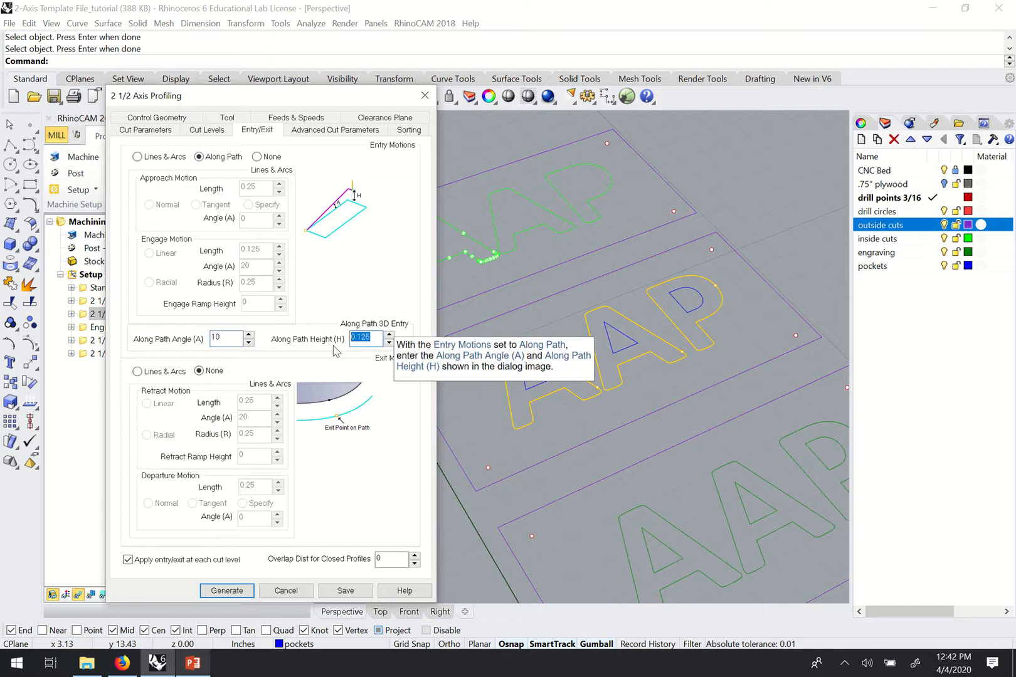
pyautogui.press('BackSpace')
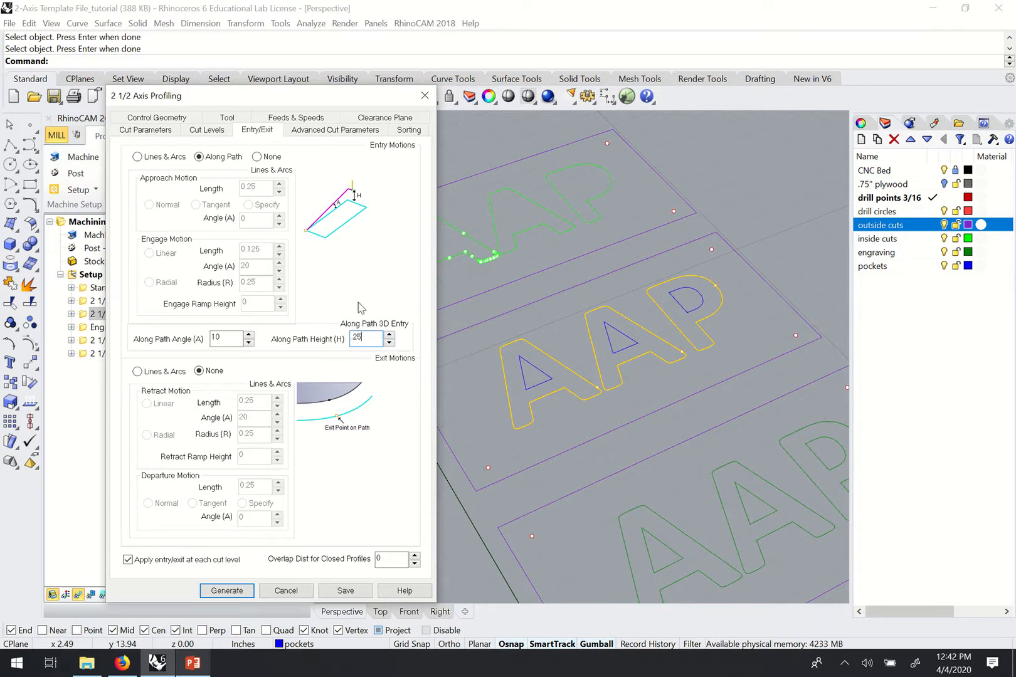
pyautogui.click(329, 131)
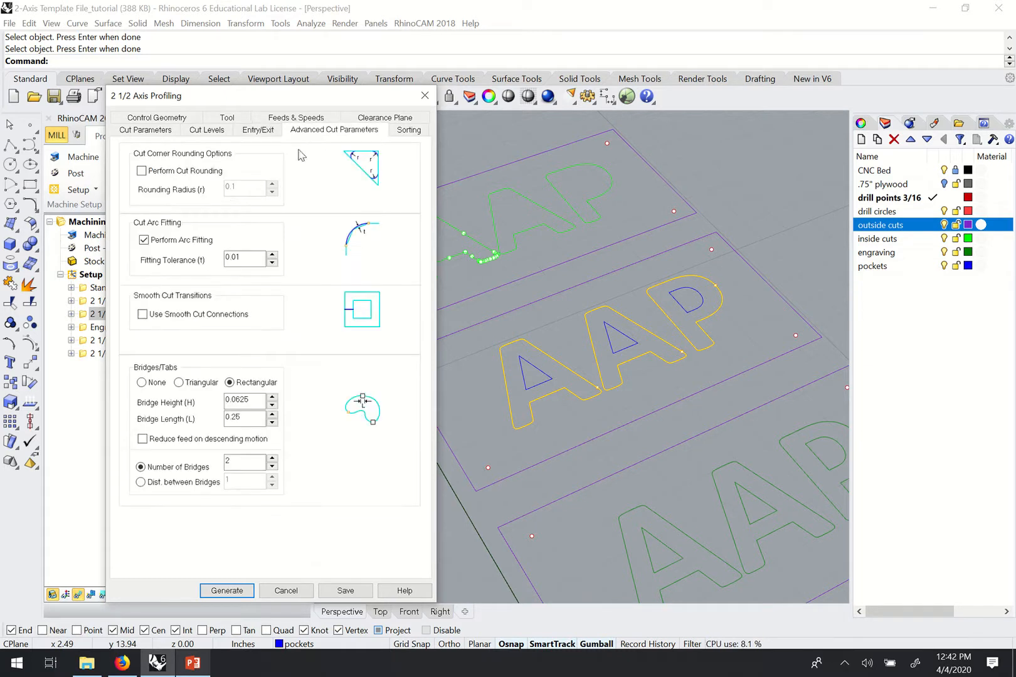
# Set Bridges/Tabs to None and generate the profiling toolpath around the middle sign's AAP letters.
pyautogui.moveTo(291, 102); pyautogui.dragTo(233, 83)
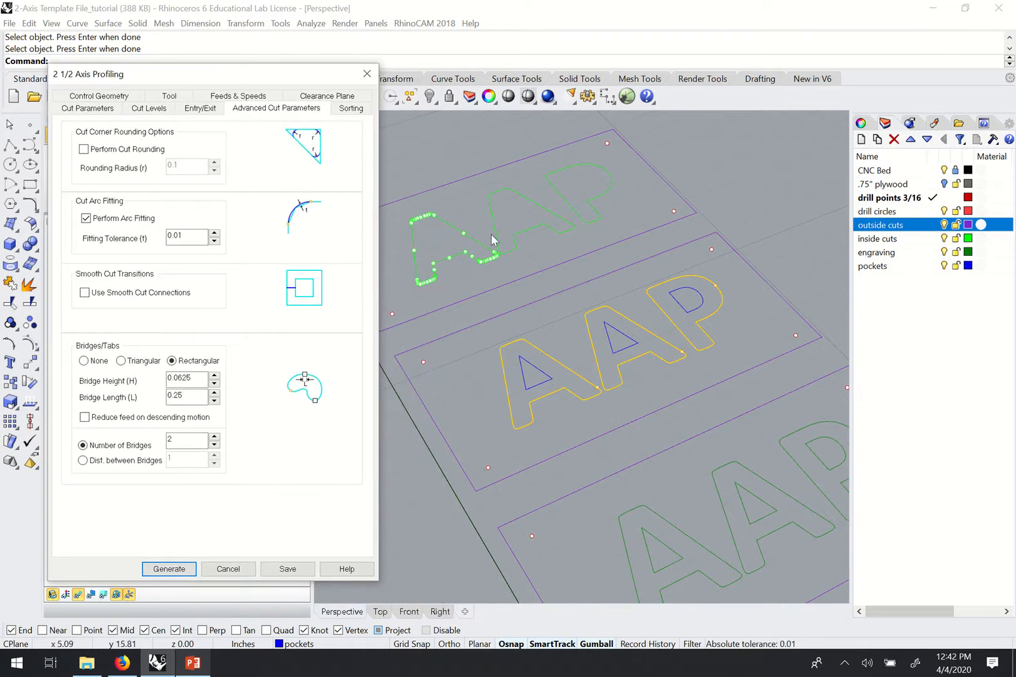
pyautogui.moveTo(176, 81); pyautogui.dragTo(187, 65)
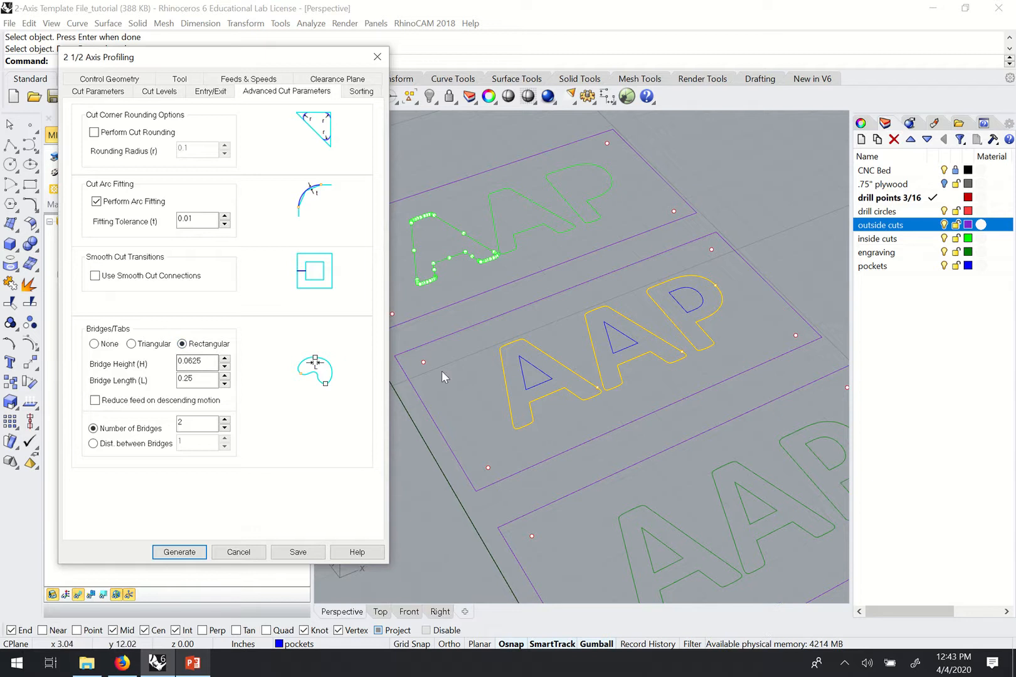
pyautogui.click(93, 344)
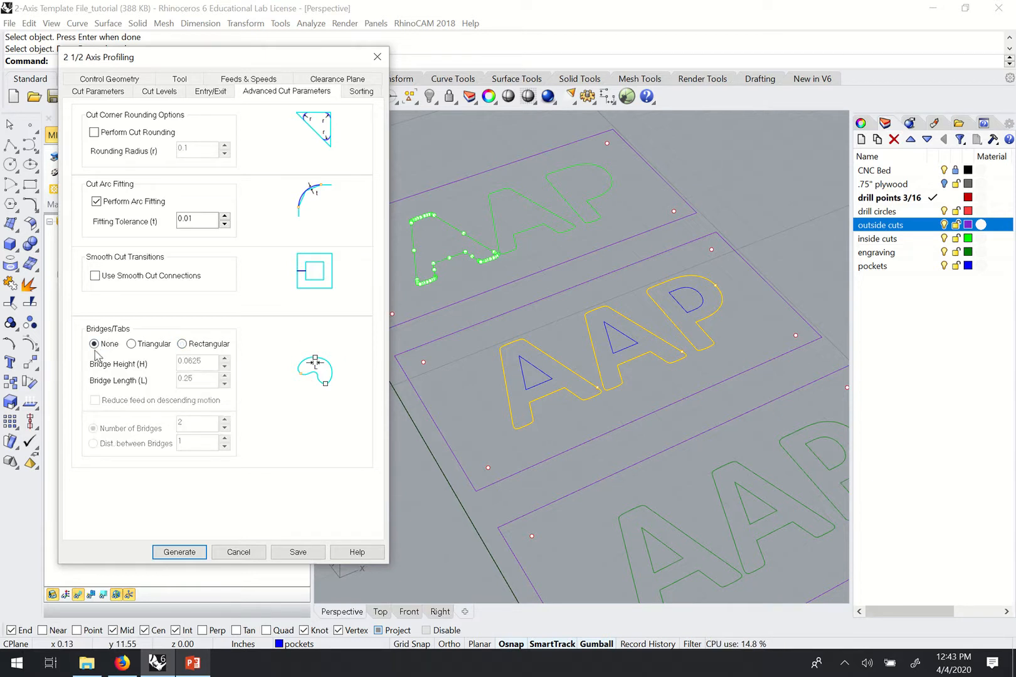
pyautogui.click(180, 552)
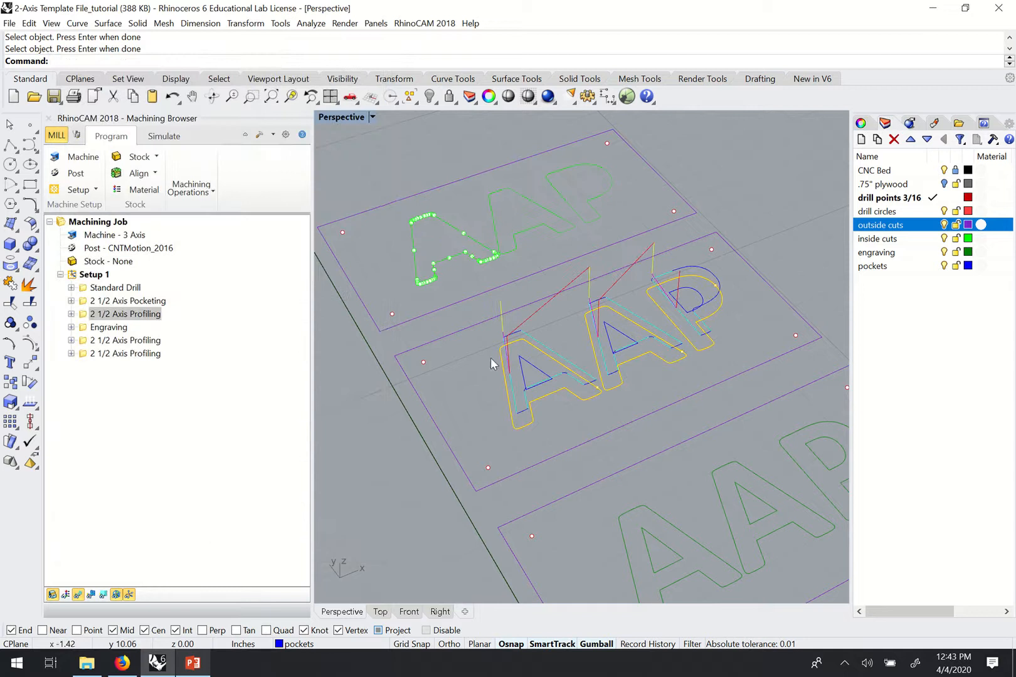
# Orbit to look down on the AAP toolpaths and check the first A's inner triangle curve.
pyautogui.moveTo(494, 363); pyautogui.dragTo(612, 346, button='right')
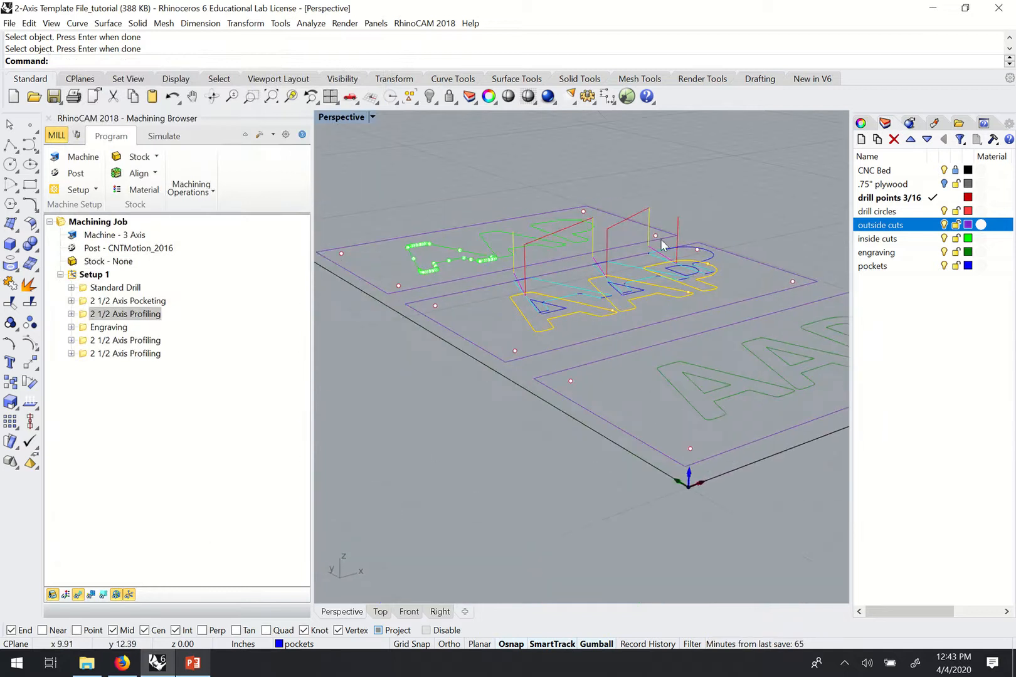
pyautogui.scroll(3, 738, 288)
pyautogui.moveTo(738, 288); pyautogui.dragTo(716, 380, button='right')
pyautogui.scroll(5, 712, 387)
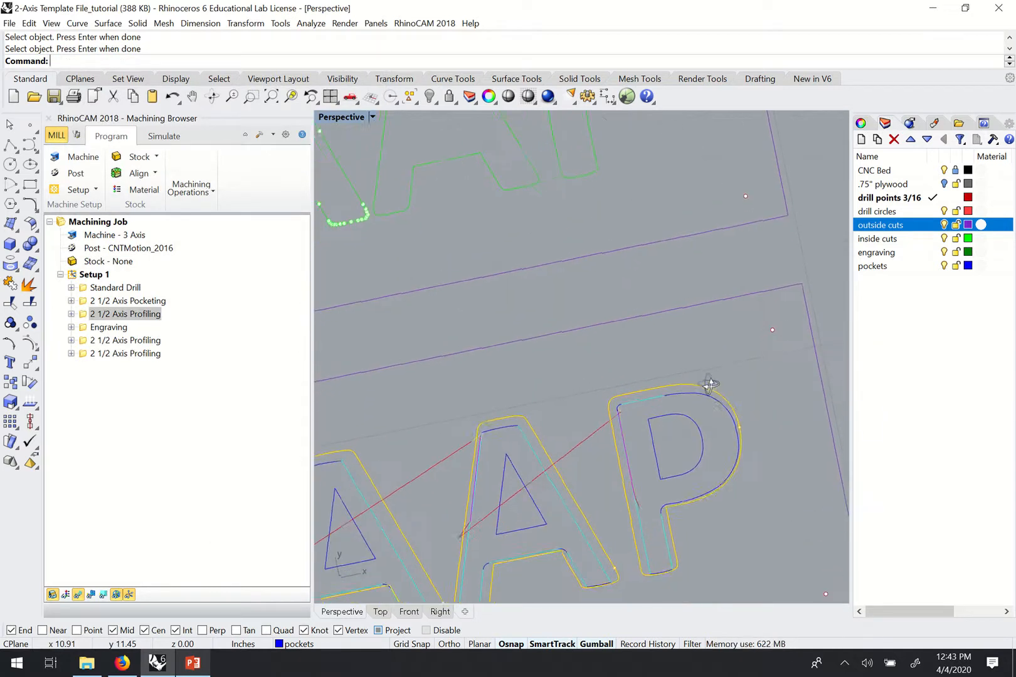
pyautogui.scroll(-5, 705, 422)
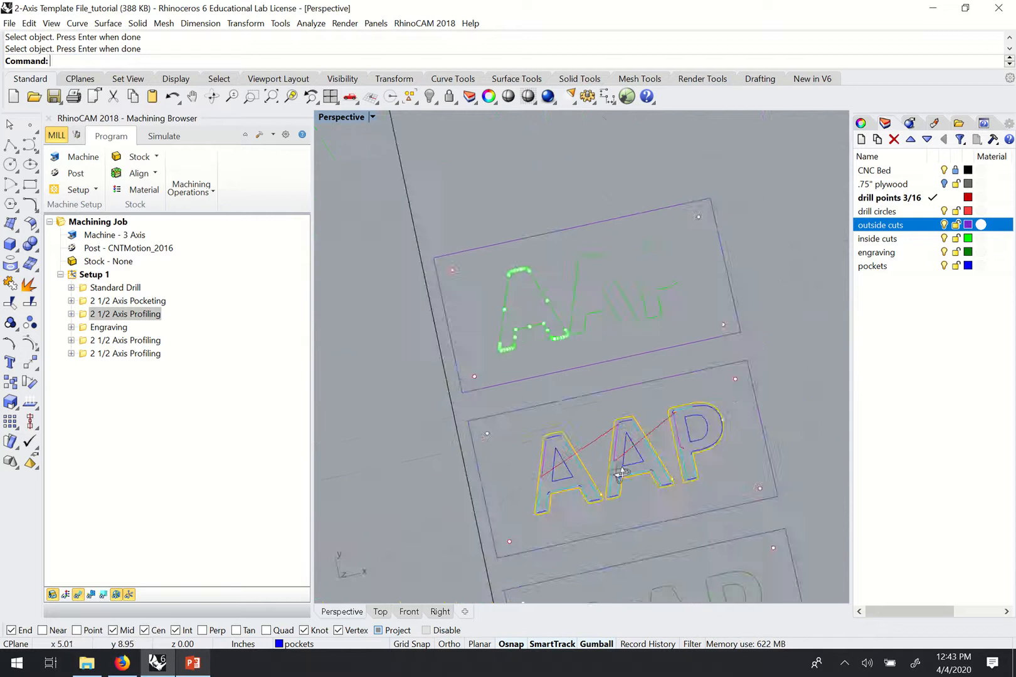
pyautogui.moveTo(705, 422)
pyautogui.mouseDown(button='right')
pyautogui.moveTo(683, 439)
pyautogui.moveTo(713, 411)
pyautogui.mouseUp(button='right')
pyautogui.scroll(4, 713, 411)
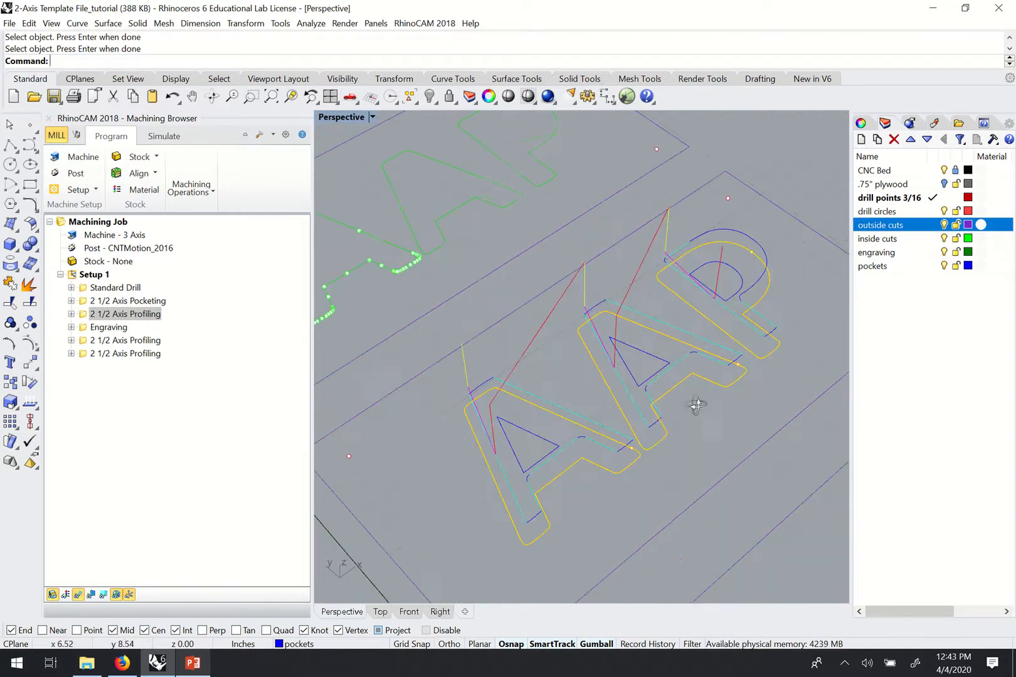
pyautogui.moveTo(536, 411); pyautogui.dragTo(518, 410, button='right')
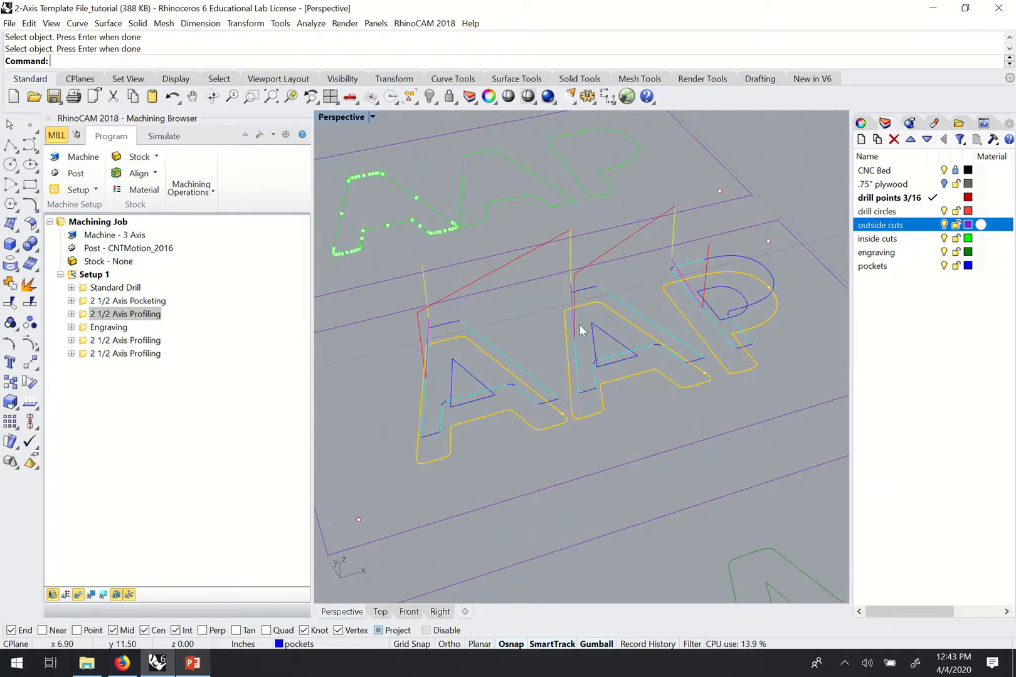
pyautogui.click(463, 370)
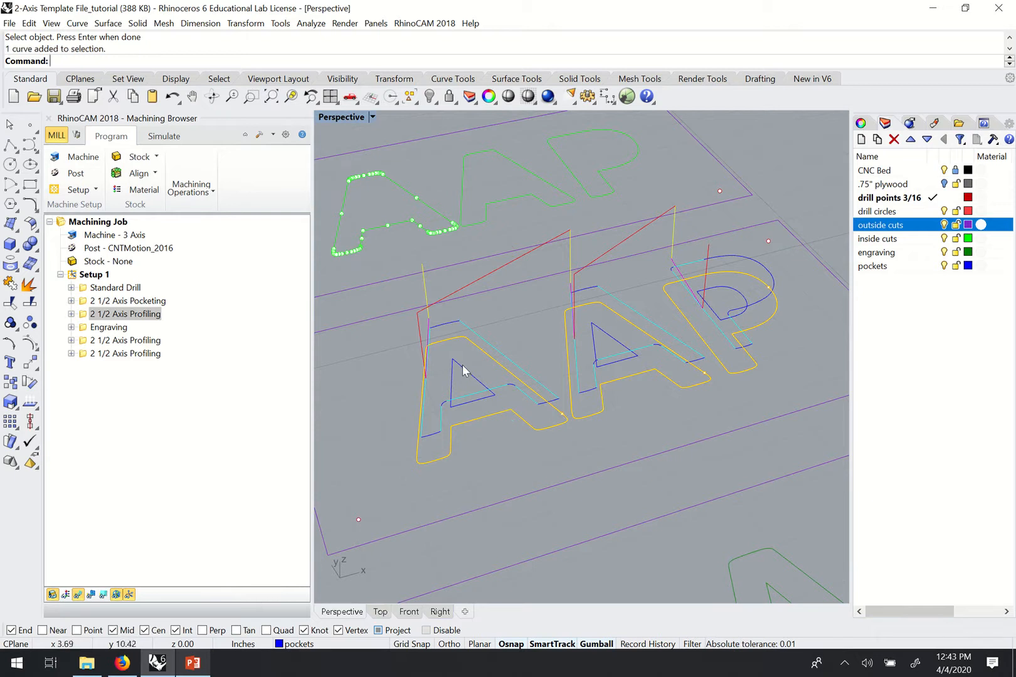
pyautogui.click(528, 336)
# Duplicate the first 2 1/2 Axis Profiling operation and select the copy.
pyautogui.click(85, 318)
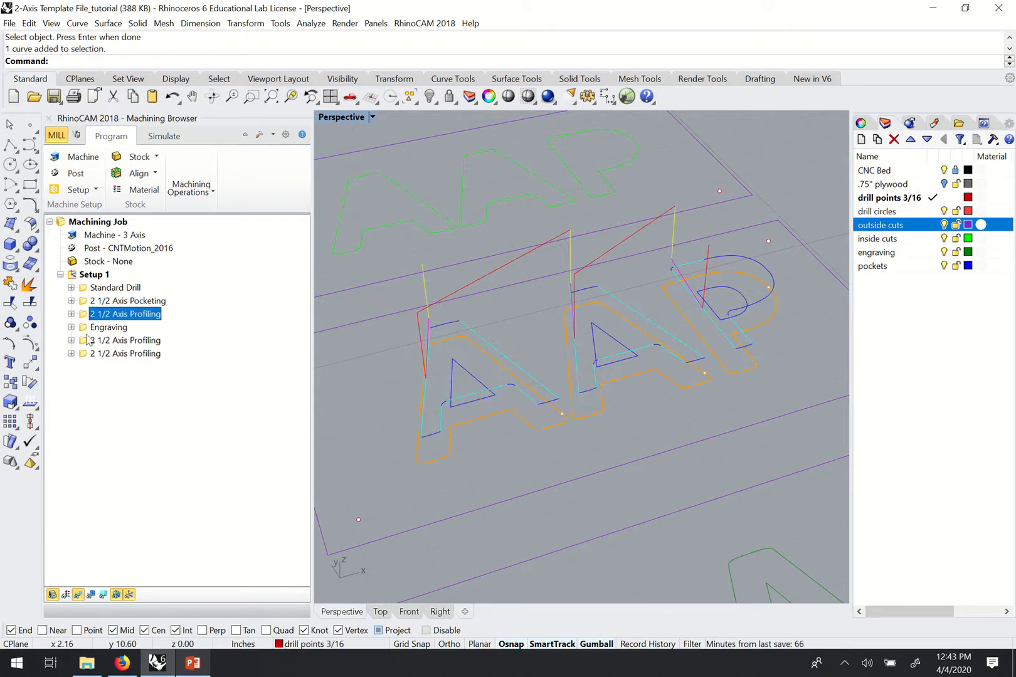
pyautogui.hotkey('ctrl', 'v')
pyautogui.click(94, 329)
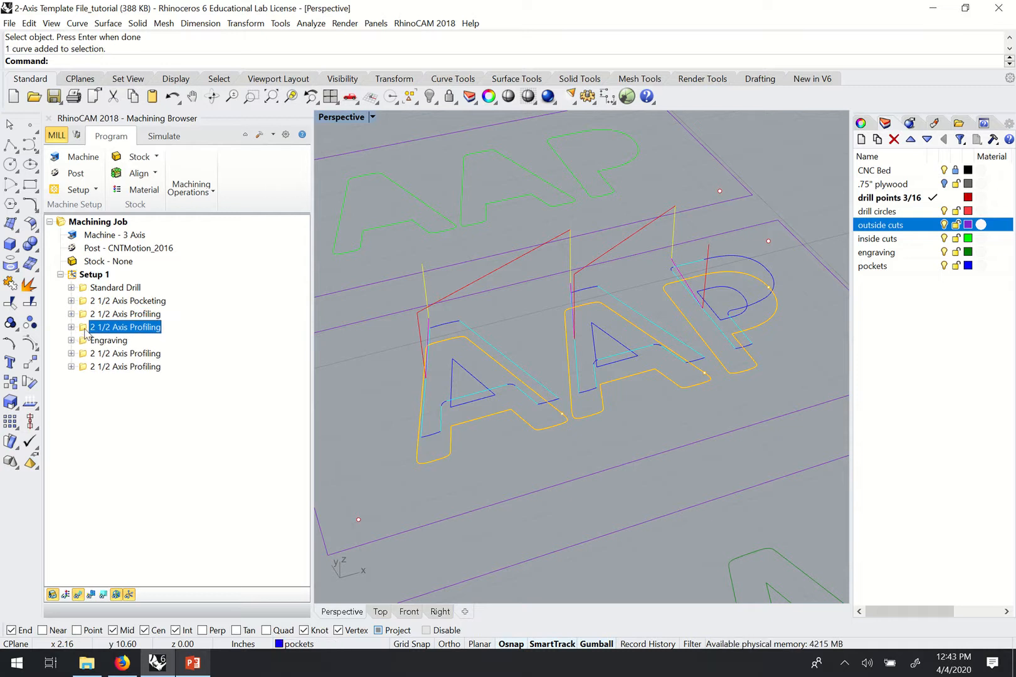
# Set the copy's part regions to the inner loops of both A's and the P.
pyautogui.doubleClick(85, 331)
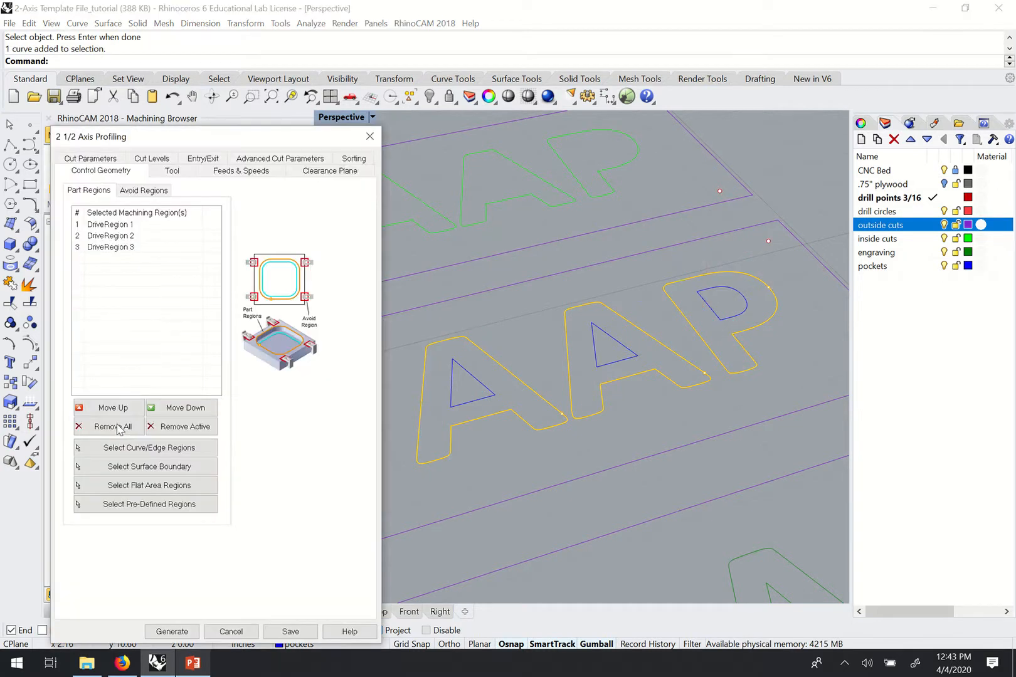
pyautogui.click(118, 429)
pyautogui.click(119, 448)
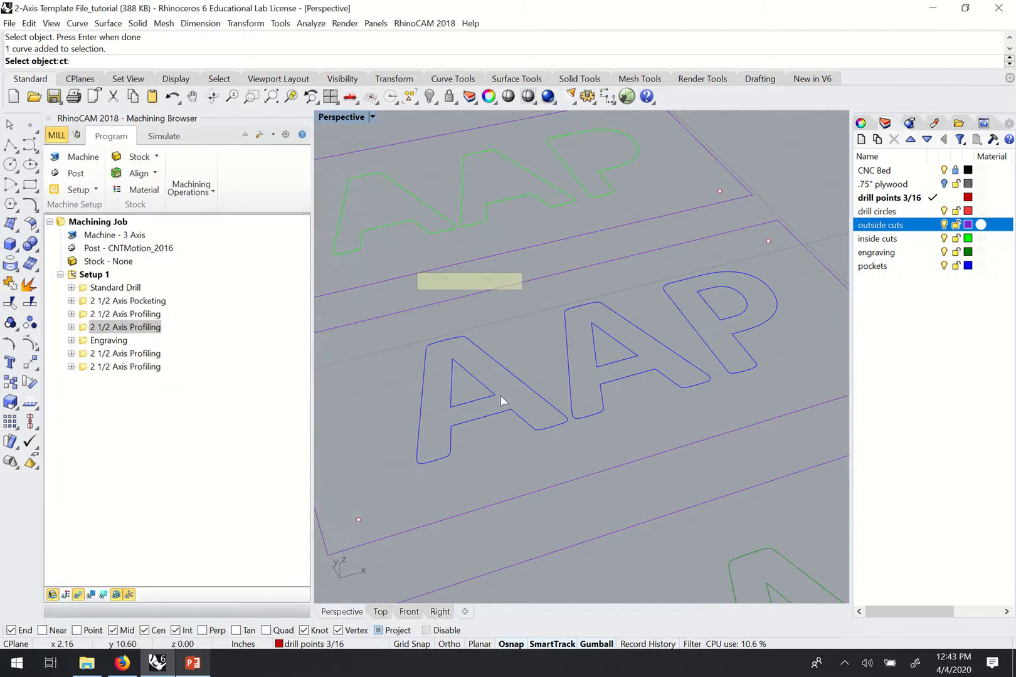
pyautogui.click(500, 400)
pyautogui.click(635, 356)
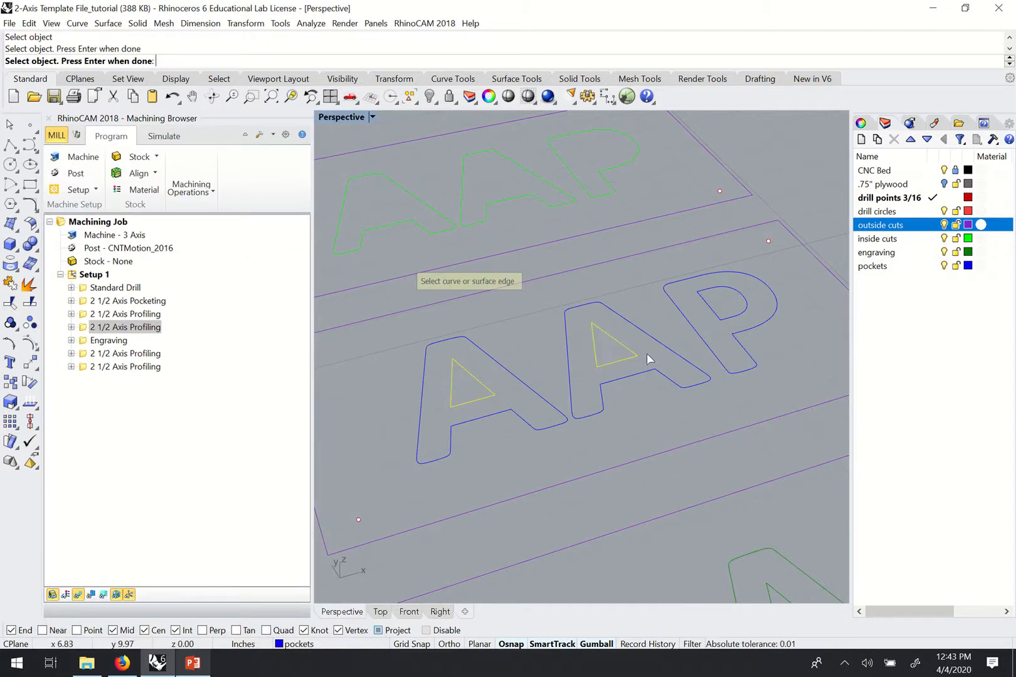
pyautogui.click(729, 322)
pyautogui.press('Return')
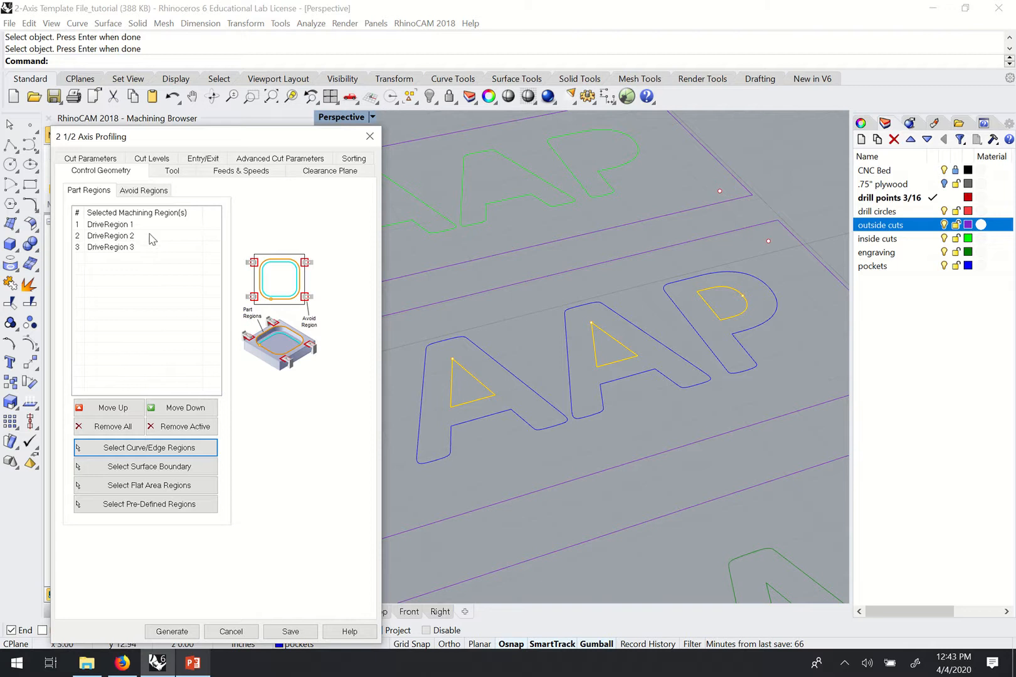
# Set Cut Side to Outside and generate the copied profiling toolpath.
pyautogui.click(93, 159)
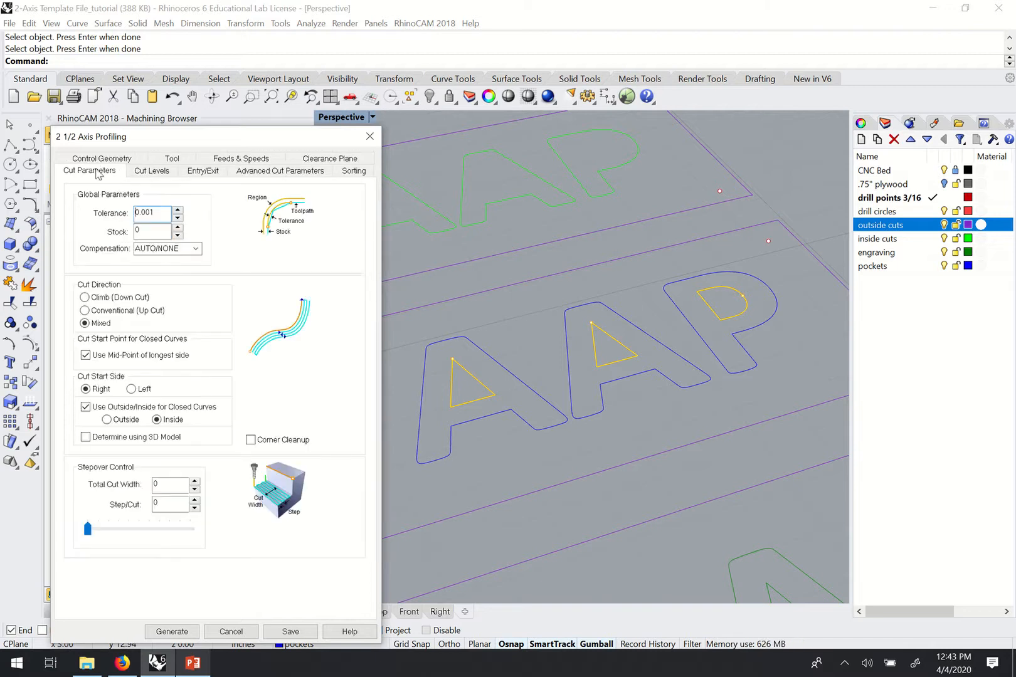
pyautogui.click(106, 420)
pyautogui.click(171, 632)
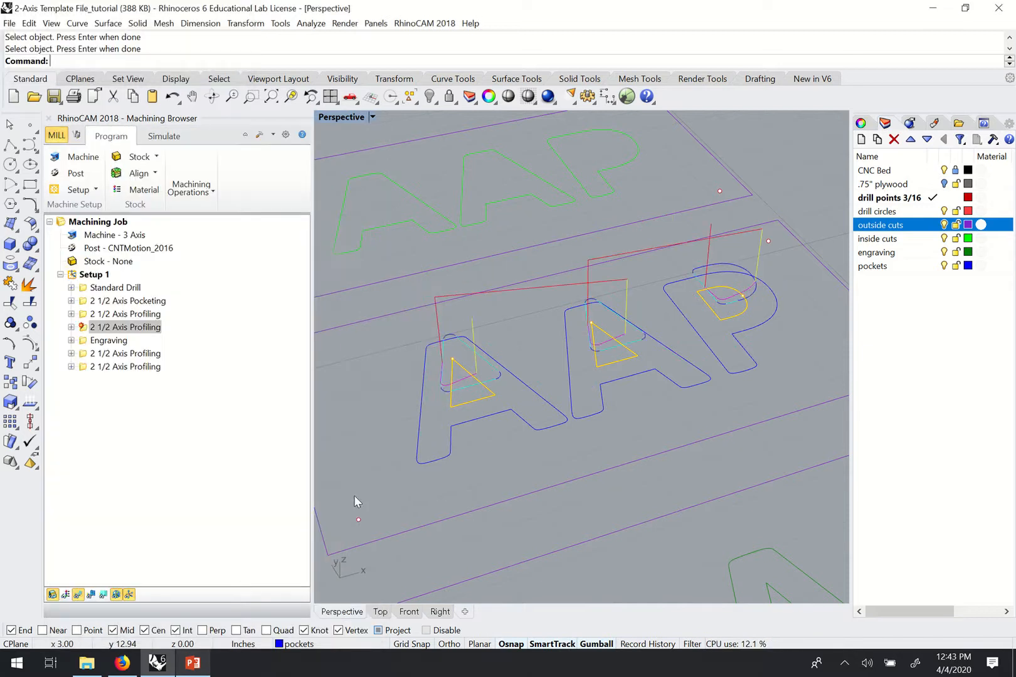
# Display the Engraving toolpath and both profiling toolpaths across the three panels.
pyautogui.moveTo(507, 375); pyautogui.dragTo(431, 469, button='right')
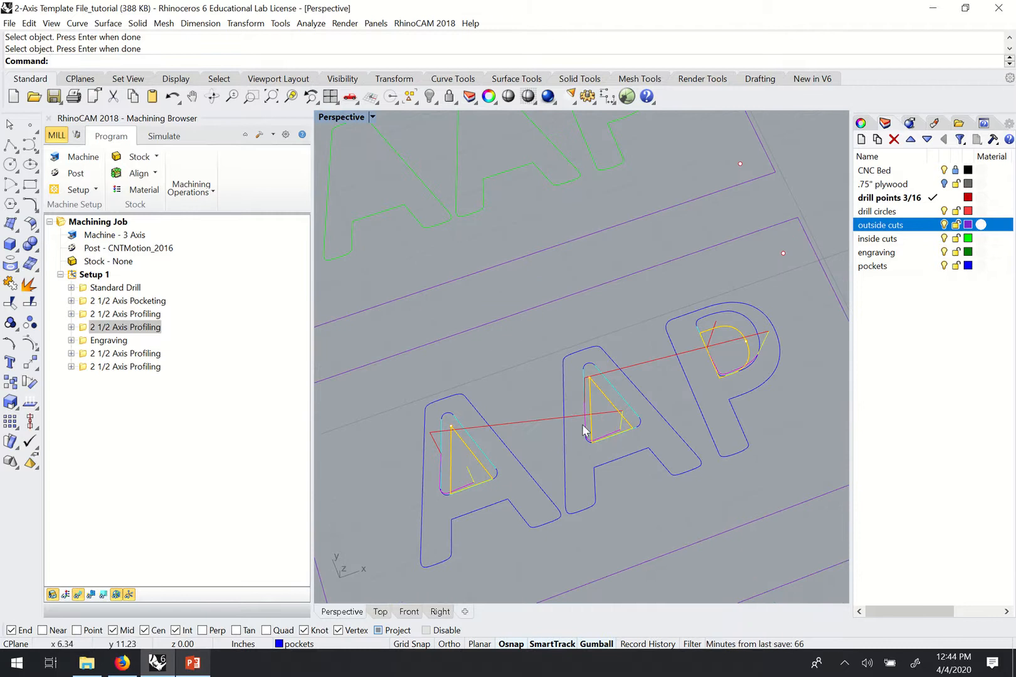
pyautogui.scroll(-5, 626, 310)
pyautogui.scroll(2, 594, 359)
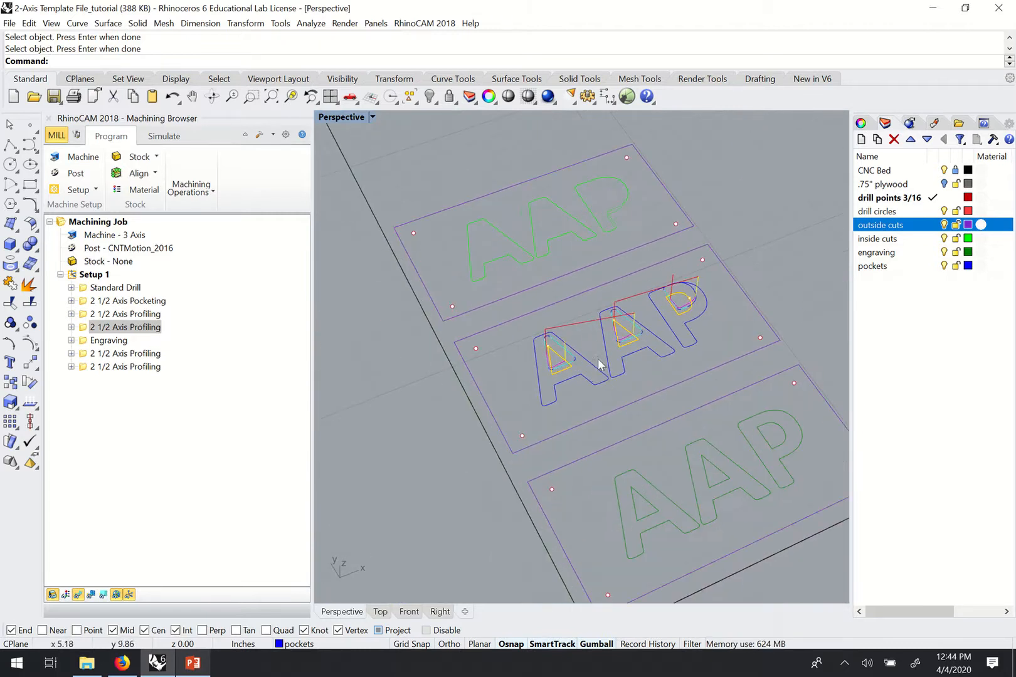
pyautogui.scroll(-3, 583, 362)
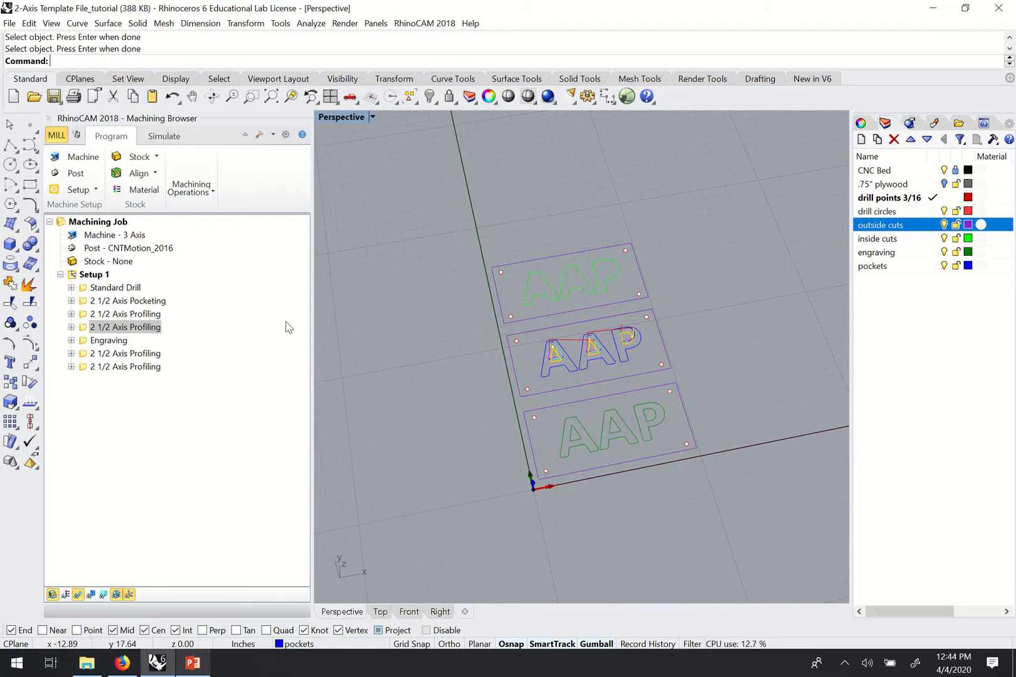
pyautogui.click(106, 342)
pyautogui.click(120, 354)
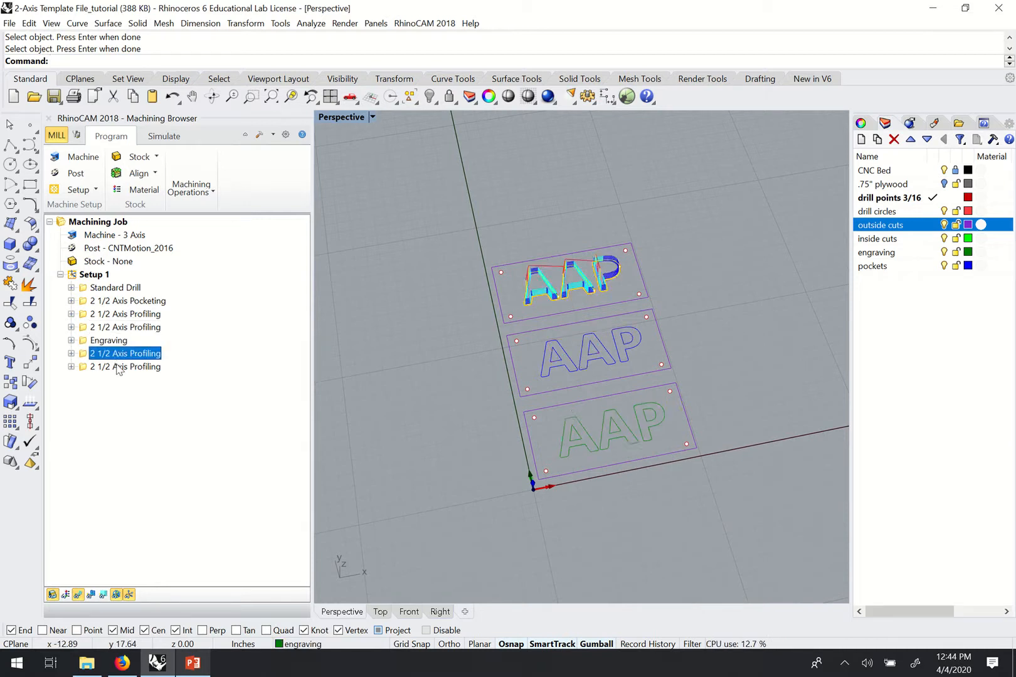
pyautogui.click(117, 367)
# Check the drill toolpath, ending on the pocketing toolpath in the middle plaque's letters.
pyautogui.moveTo(696, 338)
pyautogui.mouseDown(button='right')
pyautogui.moveTo(701, 374)
pyautogui.moveTo(701, 324)
pyautogui.mouseUp(button='right')
pyautogui.scroll(8, 585, 348)
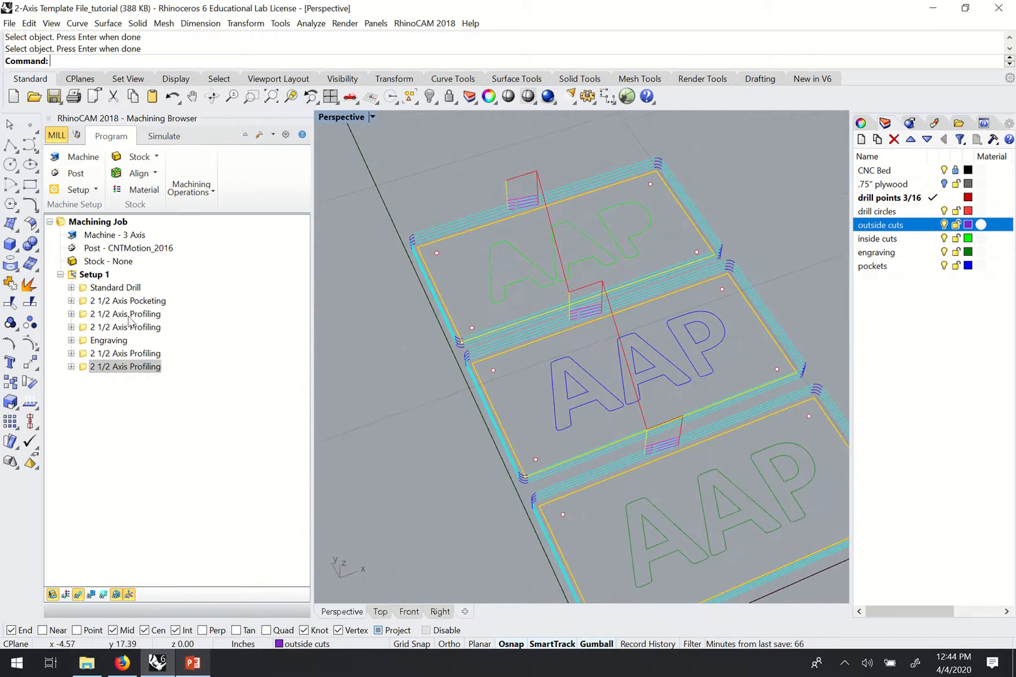
pyautogui.click(98, 291)
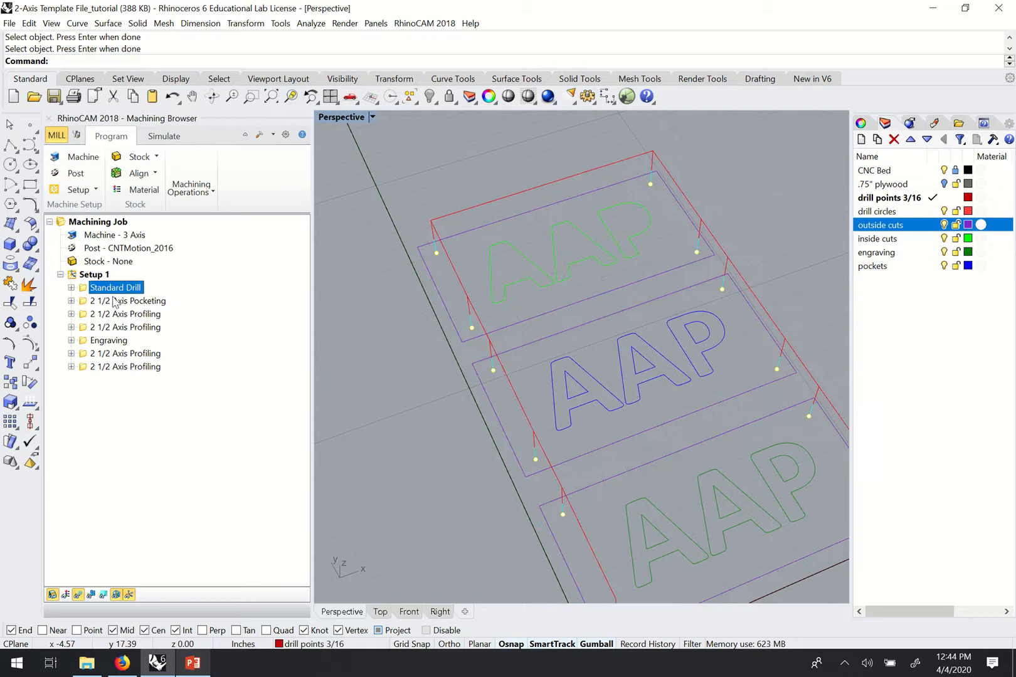
pyautogui.moveTo(570, 362); pyautogui.dragTo(564, 334, button='right')
pyautogui.scroll(-2, 564, 333)
pyautogui.moveTo(718, 323); pyautogui.dragTo(634, 337, button='right')
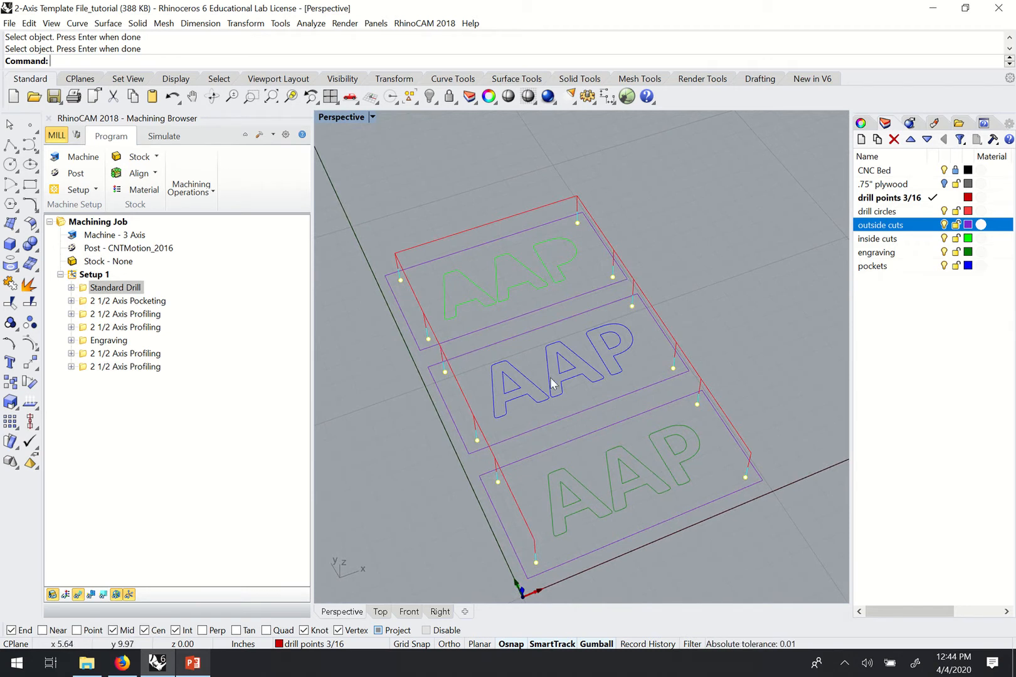
pyautogui.click(105, 301)
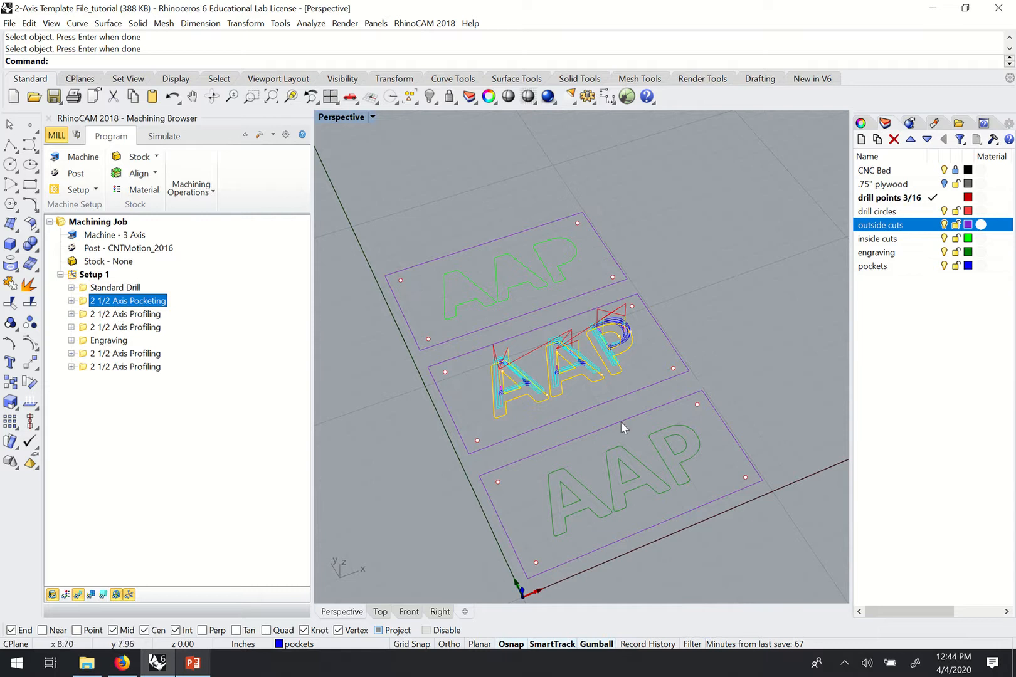
# Inspect the pocketing and first two profiling operations' contents and their toolpaths.
pyautogui.moveTo(623, 424); pyautogui.dragTo(575, 386, button='right')
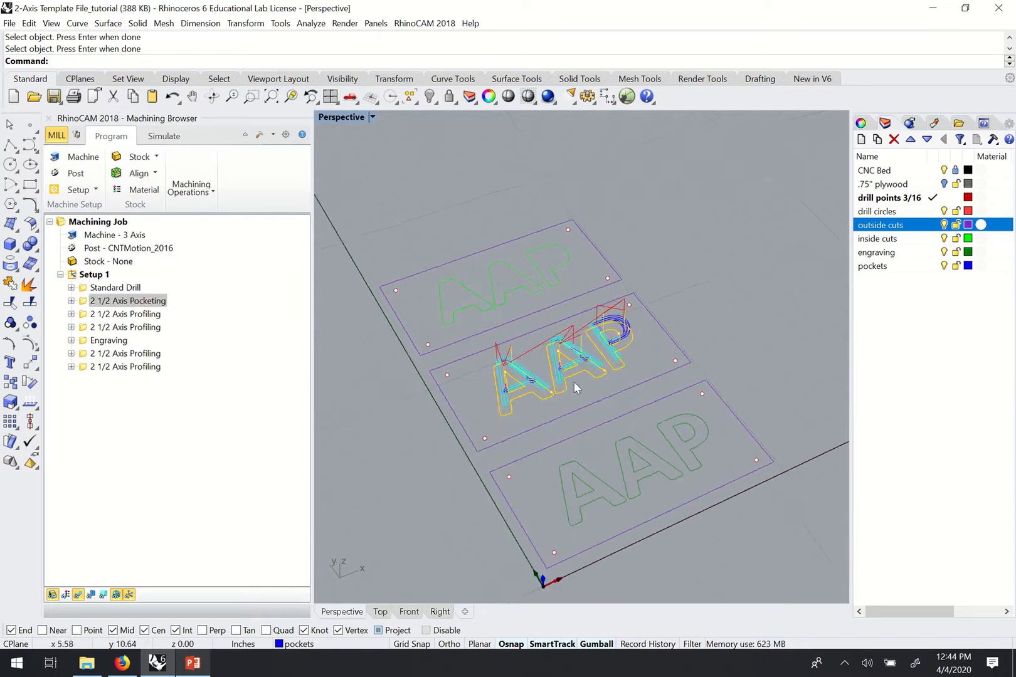
pyautogui.click(71, 301)
pyautogui.click(71, 301)
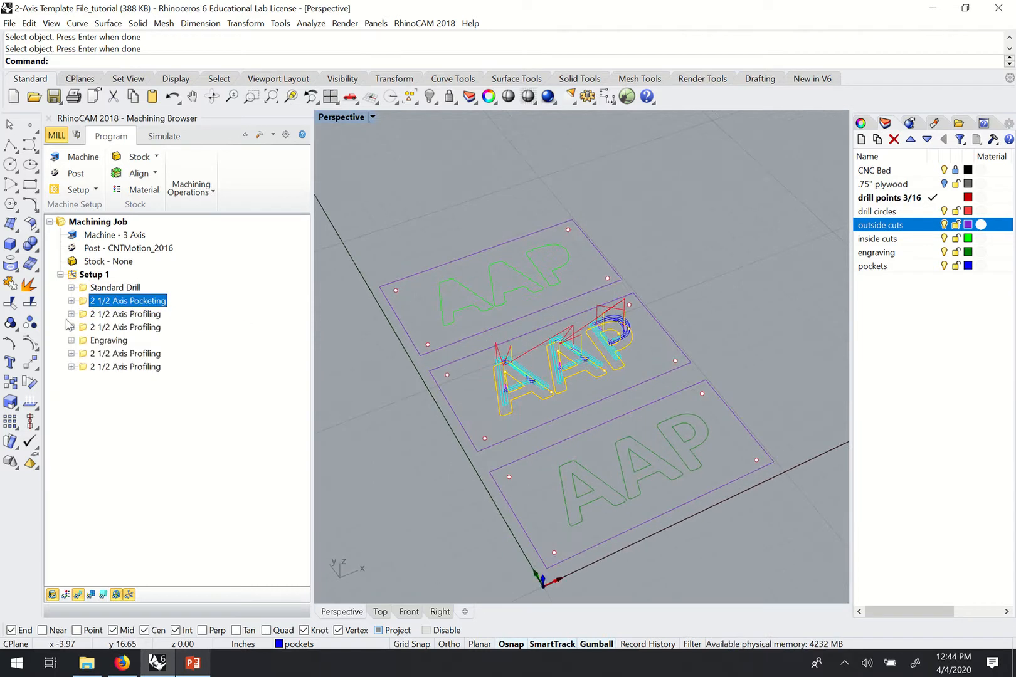
pyautogui.click(71, 315)
pyautogui.click(71, 314)
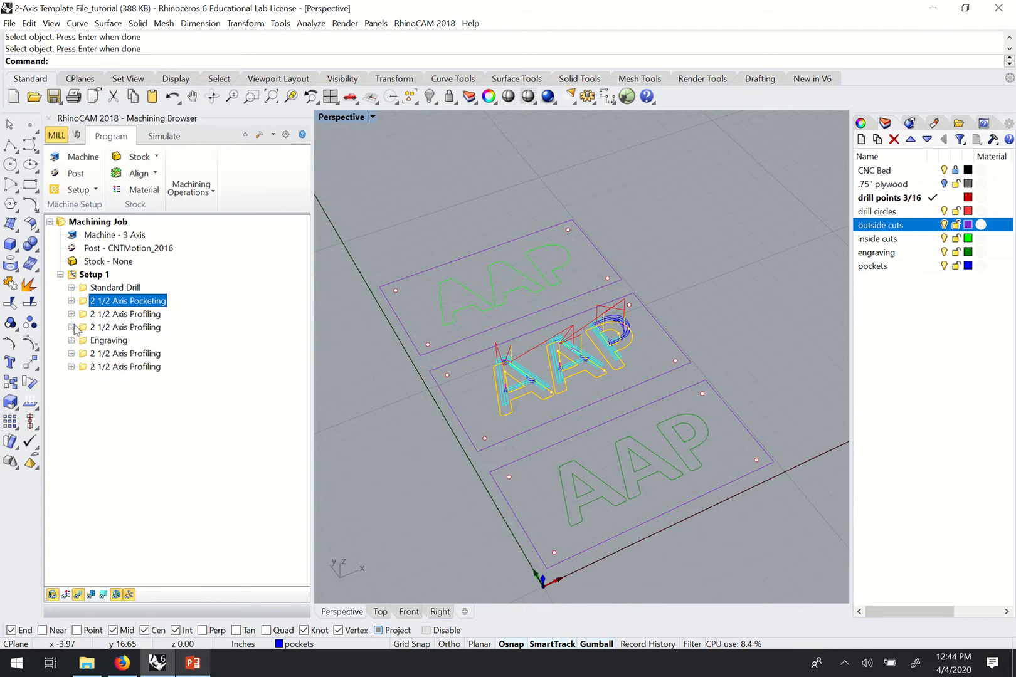
pyautogui.click(71, 328)
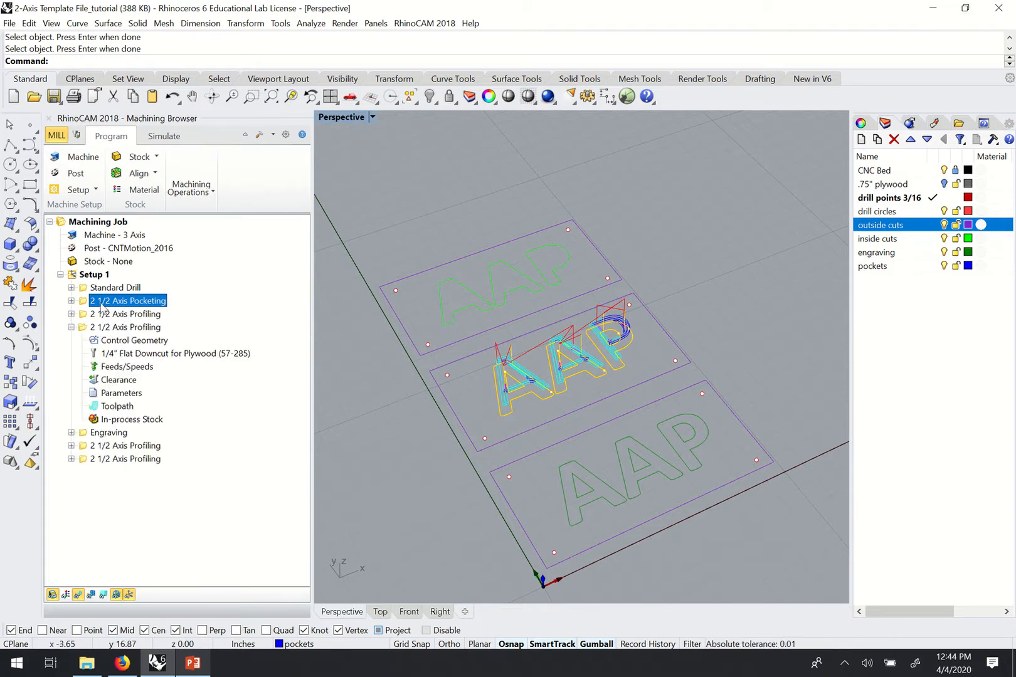
pyautogui.click(71, 328)
pyautogui.click(91, 304)
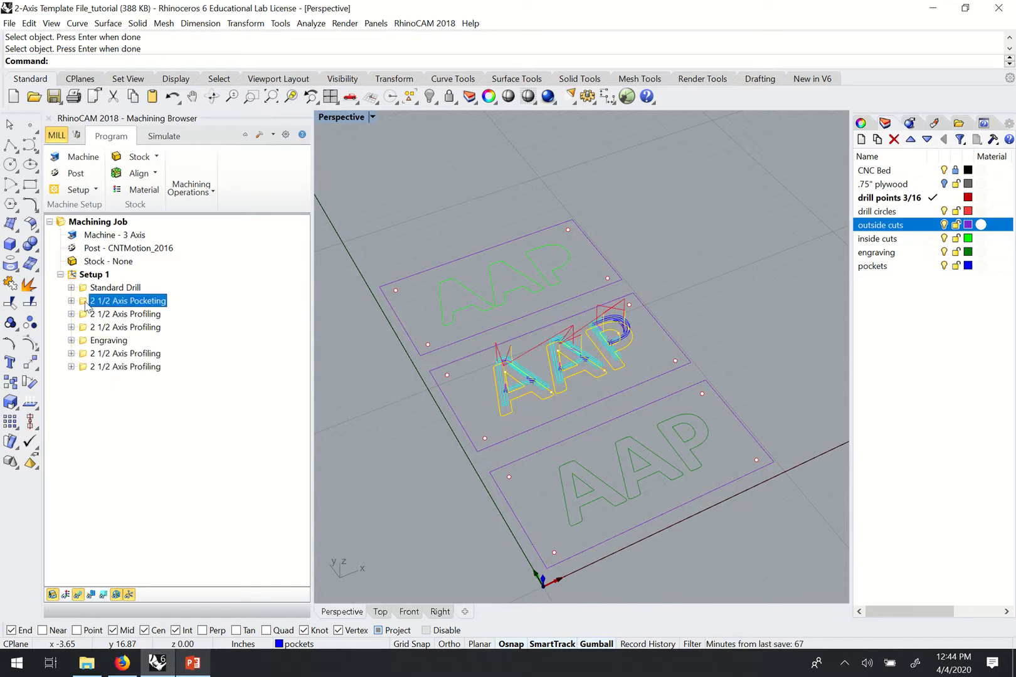
pyautogui.click(86, 314)
pyautogui.click(91, 327)
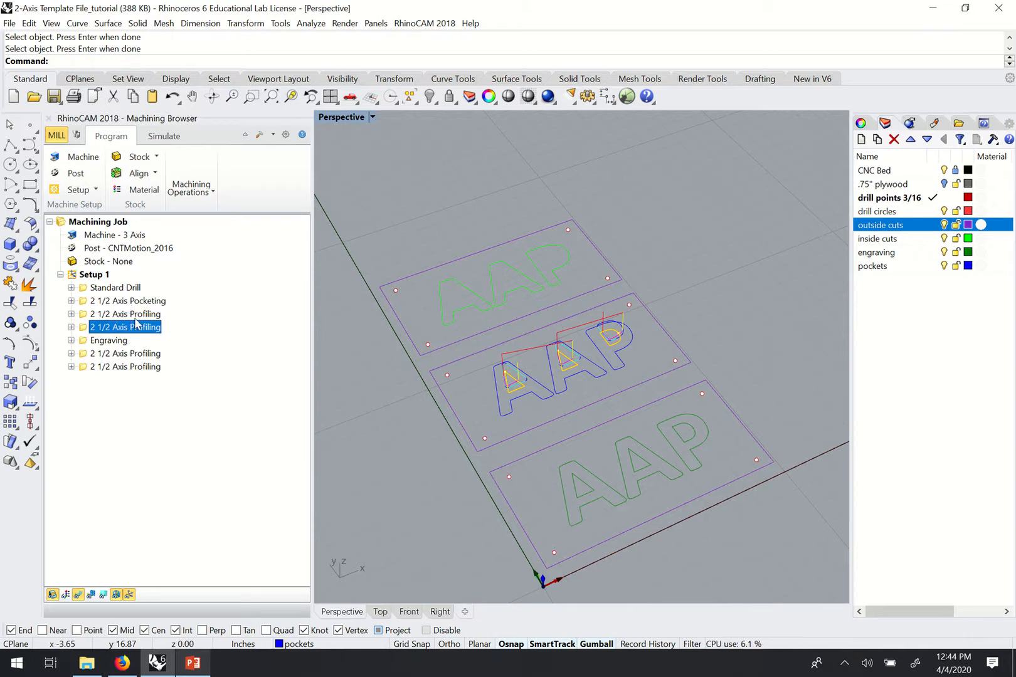
# Inspect Engraving and the top plaque's profiling toolpath using the 1/4" Flat Downcut bit.
pyautogui.click(70, 340)
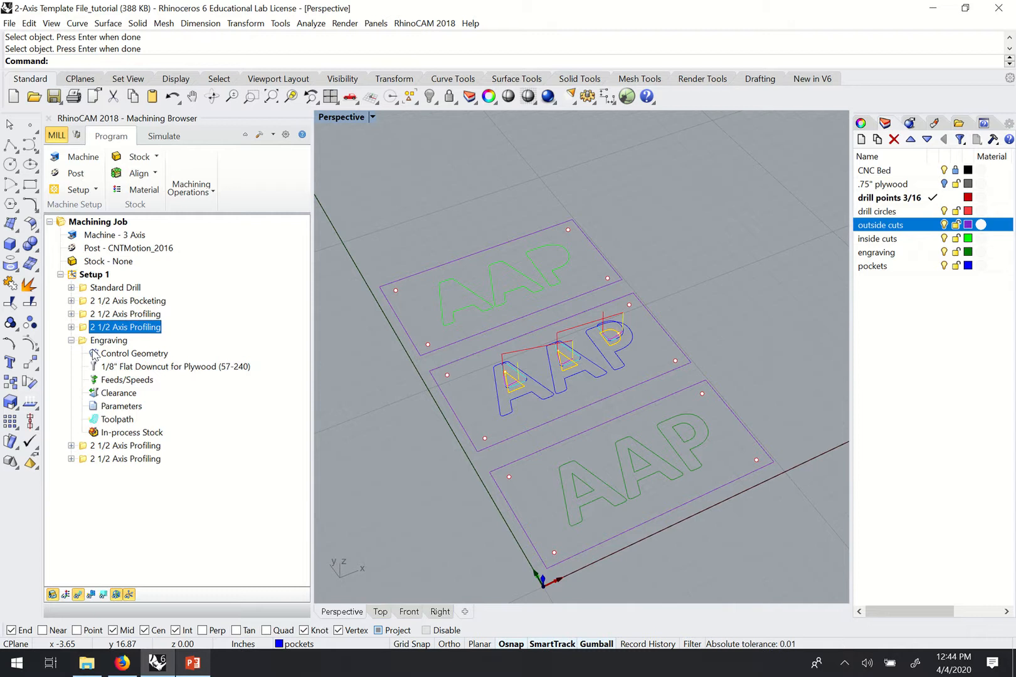
pyautogui.click(71, 340)
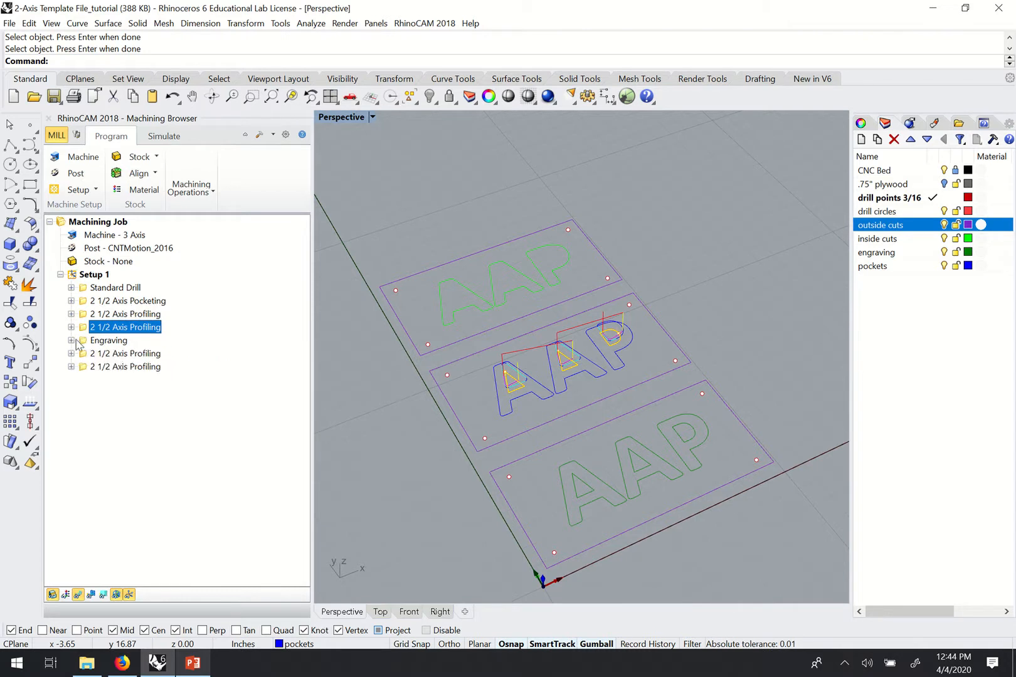
pyautogui.click(105, 340)
pyautogui.click(106, 355)
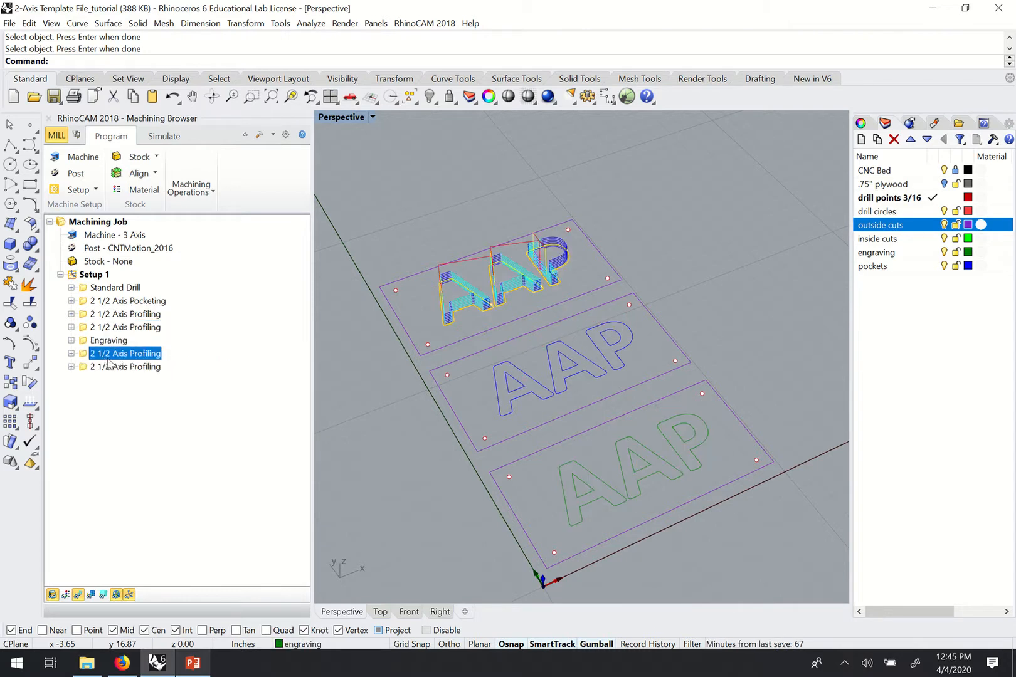
pyautogui.click(71, 353)
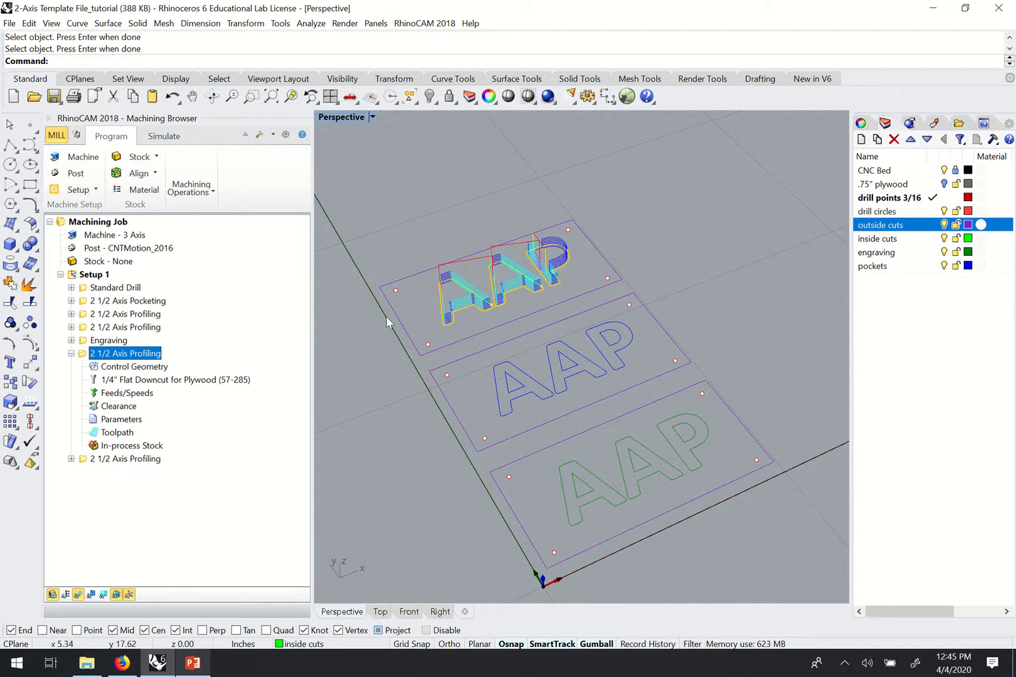
pyautogui.click(71, 353)
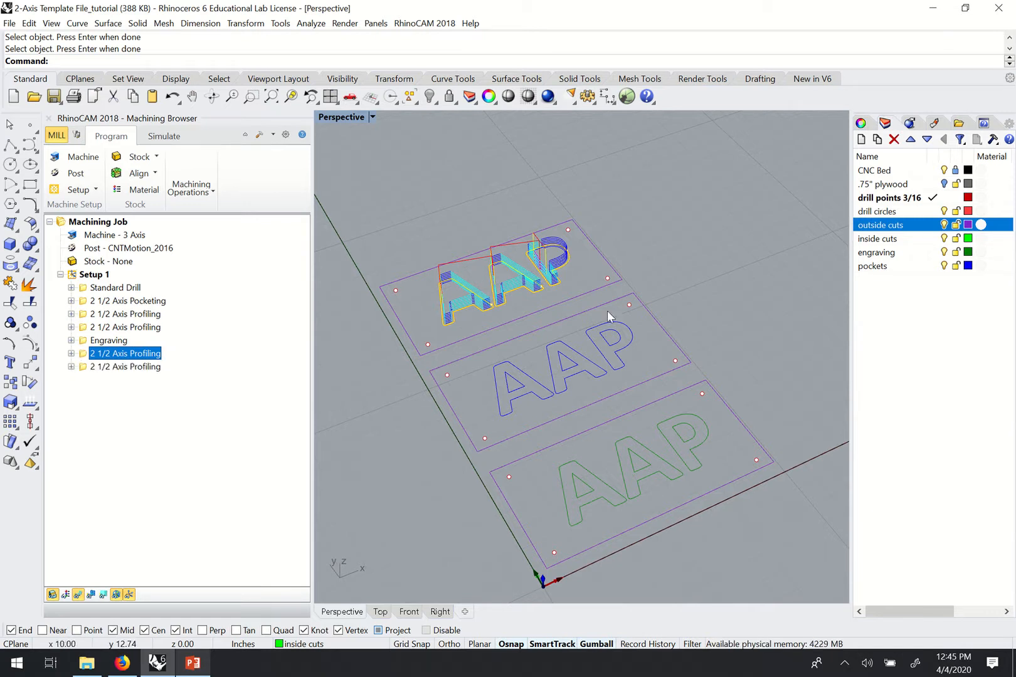
pyautogui.moveTo(607, 310); pyautogui.dragTo(594, 340, button='right')
pyautogui.moveTo(574, 248); pyautogui.dragTo(584, 250, button='right')
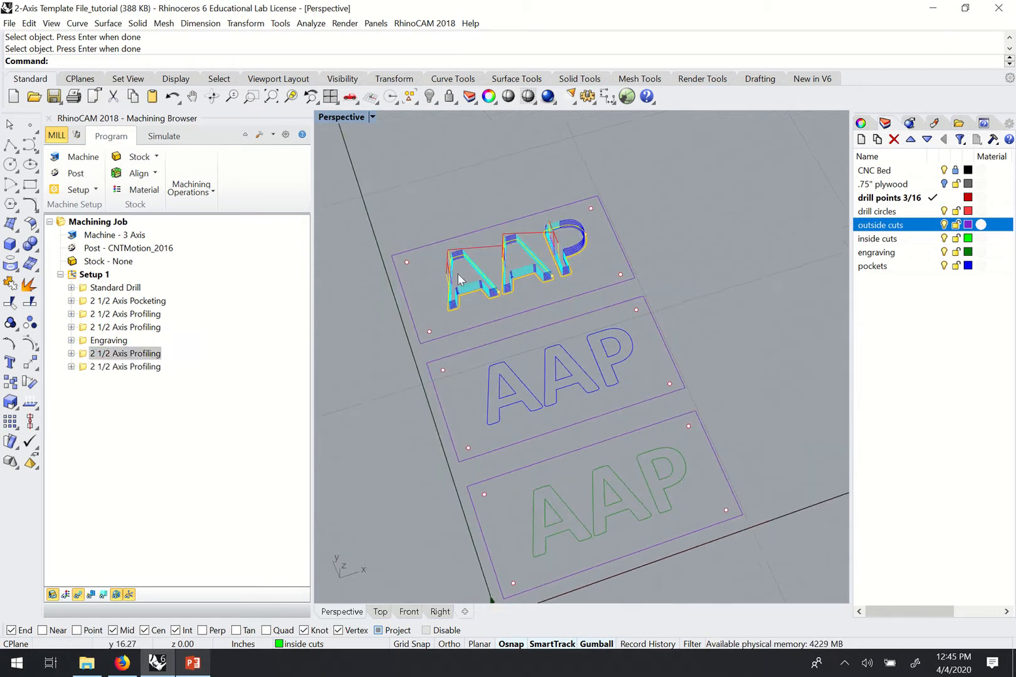
# Move the top-plaque 2 1/2 Axis Profiling operation above Engraving in the Machining Browser.
pyautogui.moveTo(86, 355)
pyautogui.mouseDown()
pyautogui.moveTo(86, 341)
pyautogui.moveTo(75, 354)
pyautogui.moveTo(86, 343)
pyautogui.mouseUp()
pyautogui.click(82, 358)
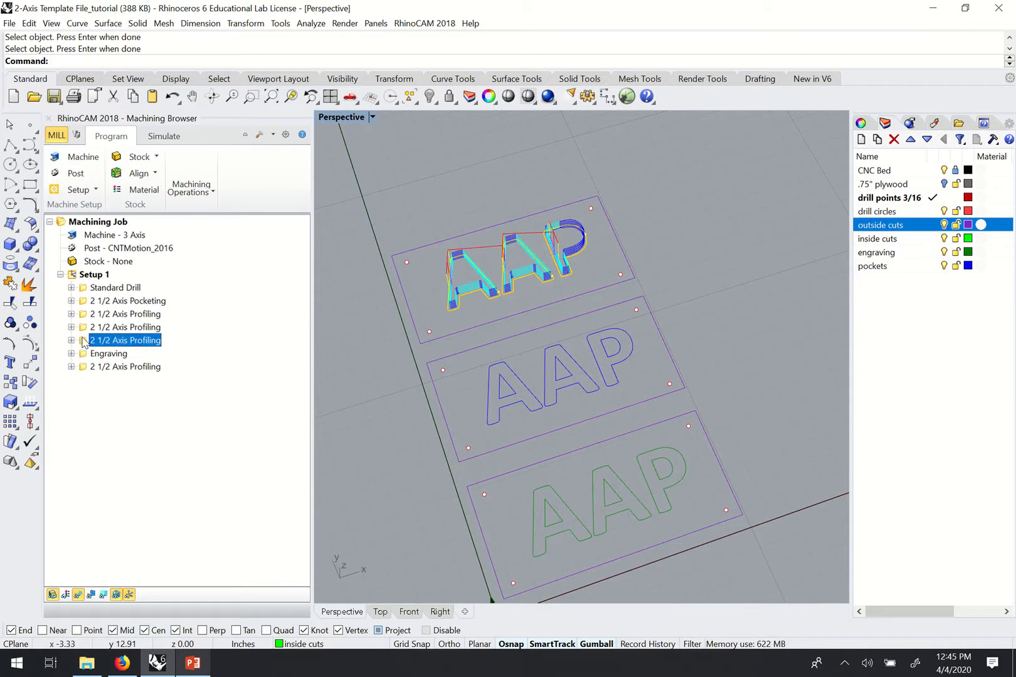
pyautogui.click(71, 340)
pyautogui.click(71, 340)
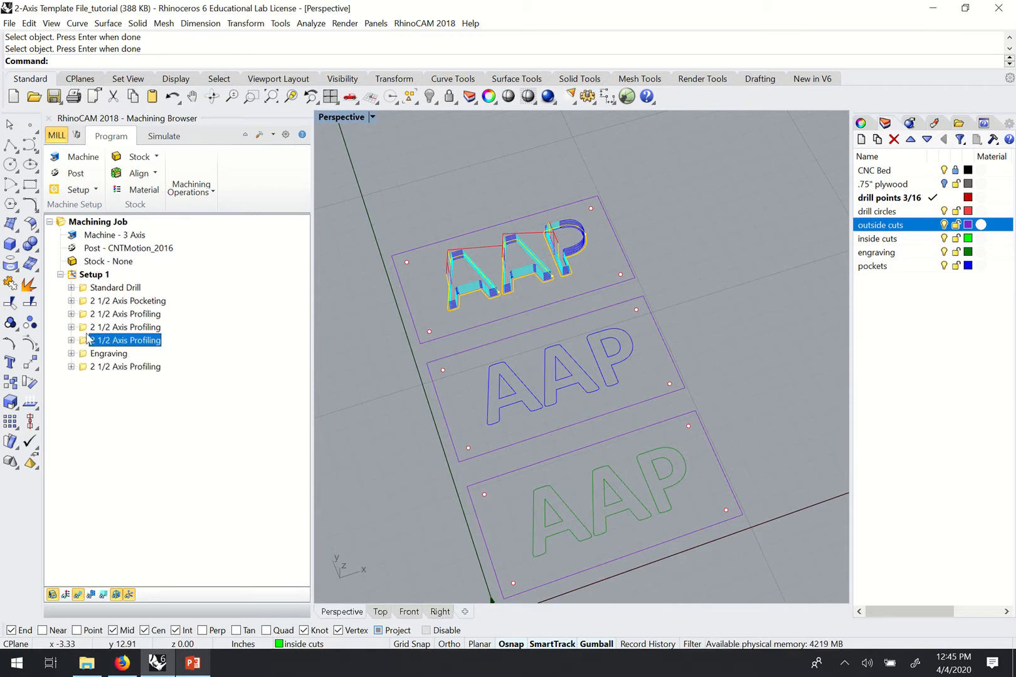
pyautogui.click(71, 340)
pyautogui.click(71, 340)
pyautogui.click(134, 303)
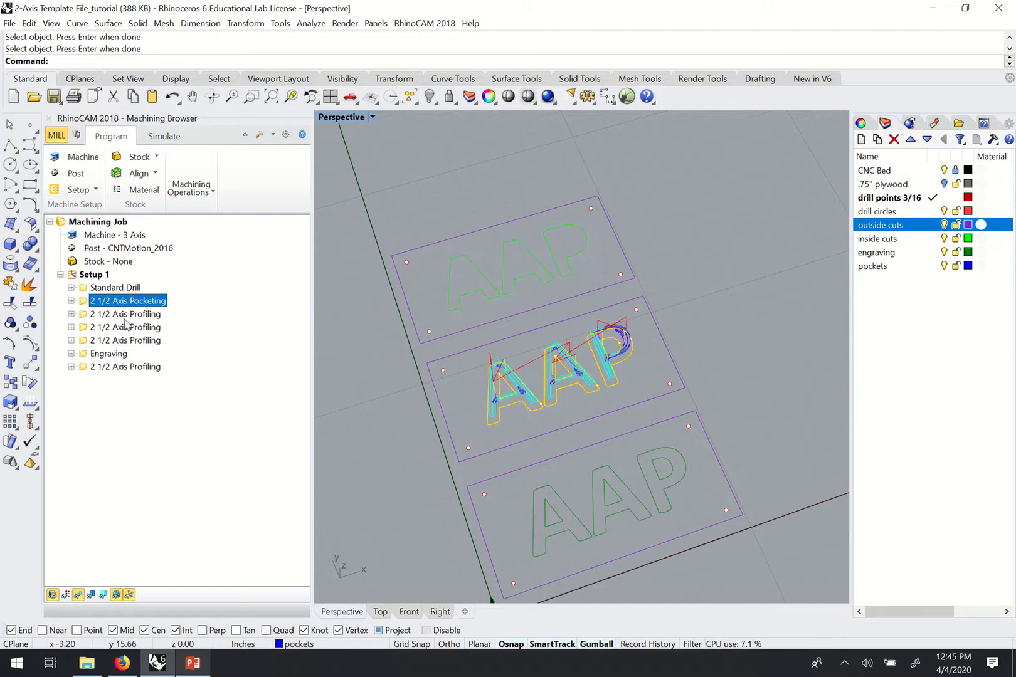
# Click through the reordered operations to preview each toolpath on the signs.
pyautogui.click(106, 341)
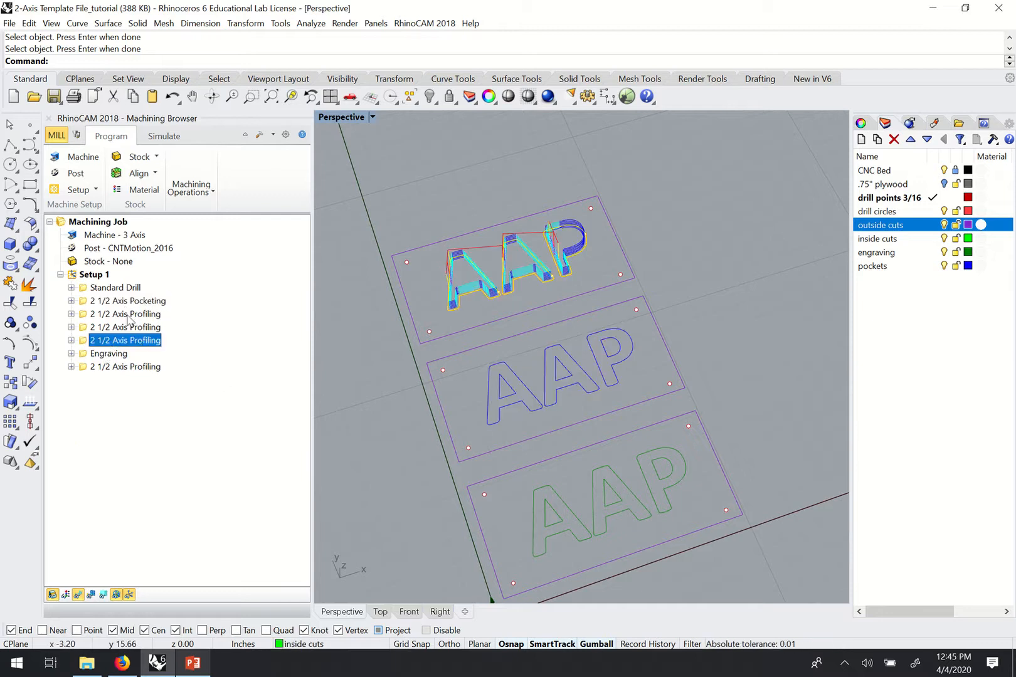
pyautogui.click(134, 301)
pyautogui.click(129, 315)
pyautogui.click(126, 327)
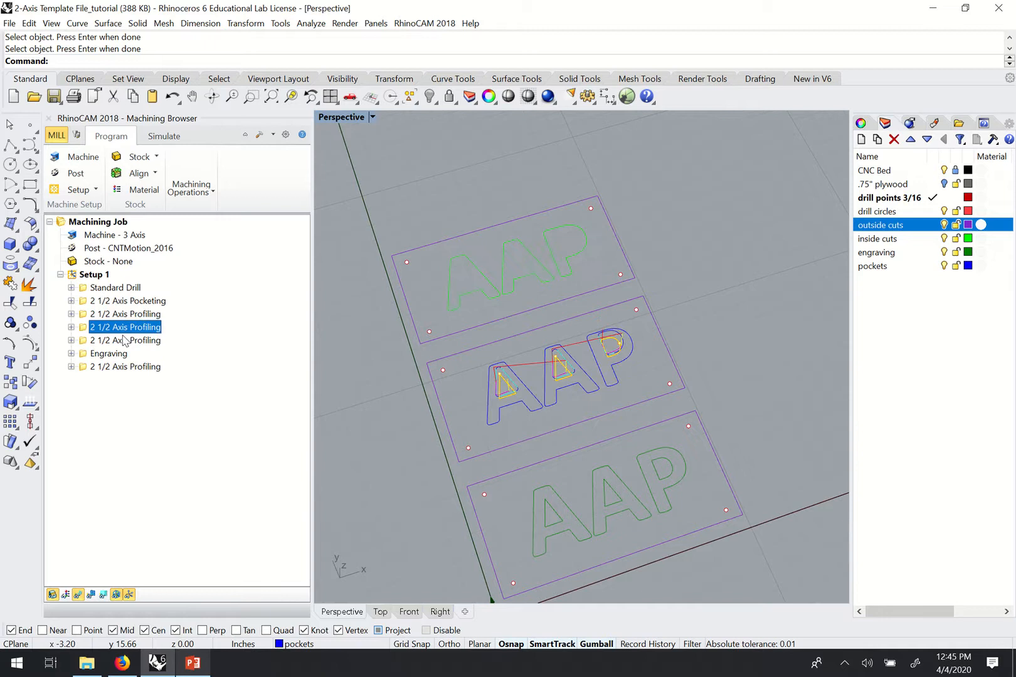
pyautogui.click(126, 341)
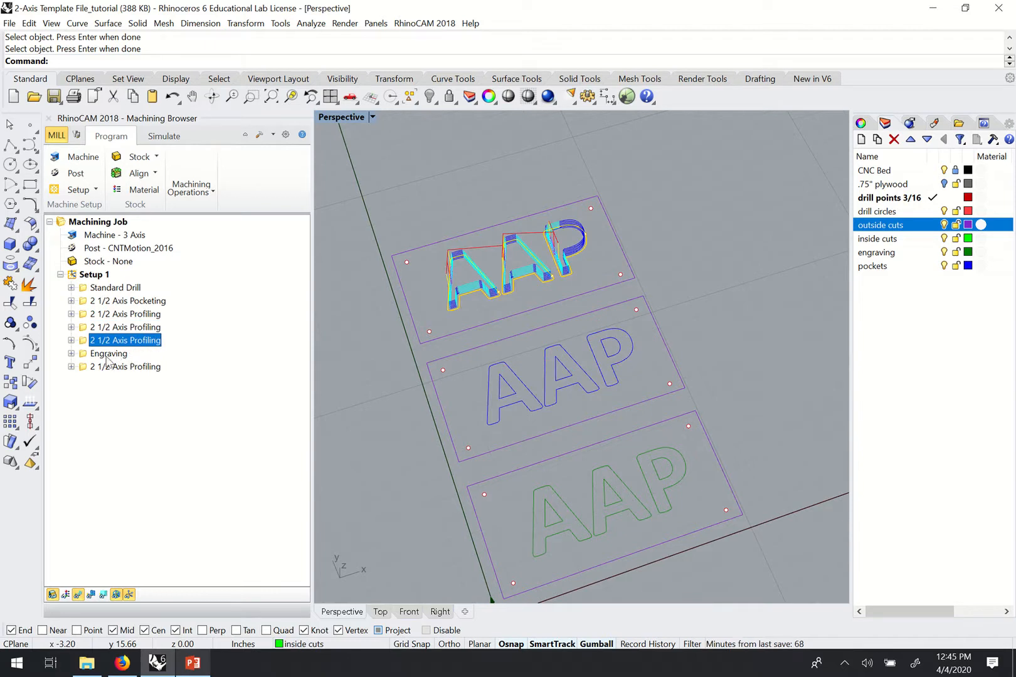
# Preview the corner drill, middle-sign pocketing and three profiling toolpaths in turn.
pyautogui.click(107, 289)
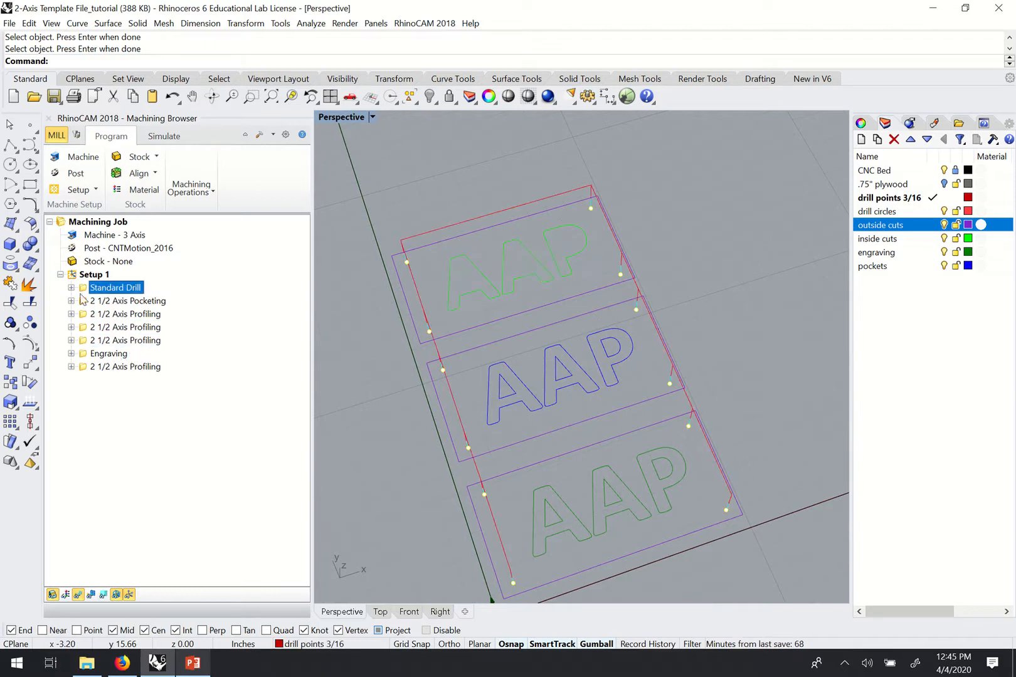
pyautogui.click(97, 305)
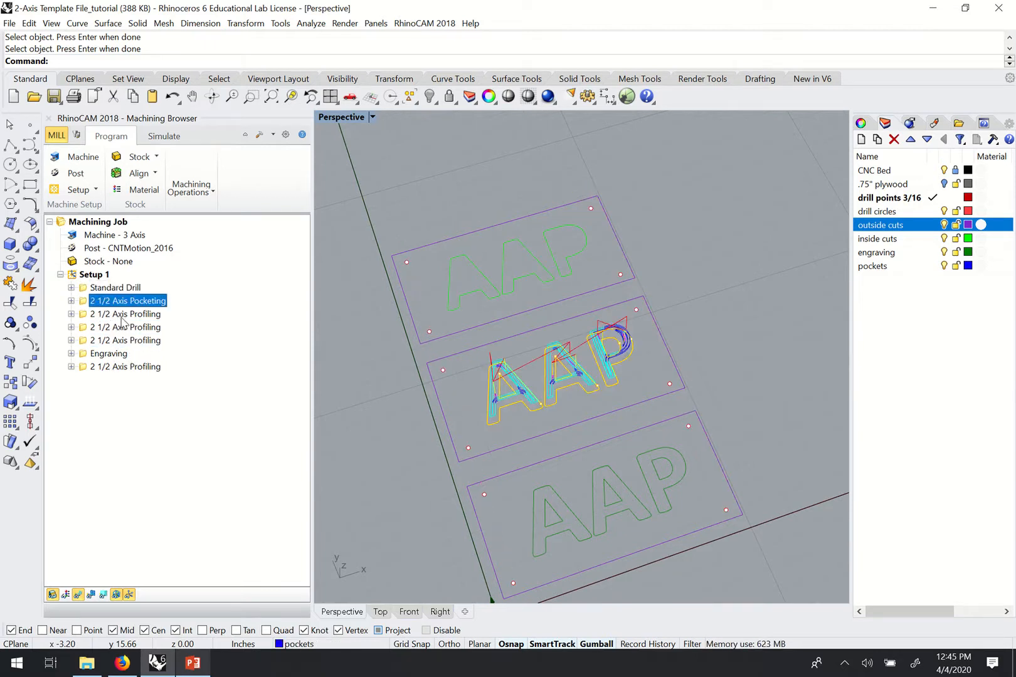
pyautogui.click(122, 317)
pyautogui.click(120, 330)
pyautogui.click(115, 343)
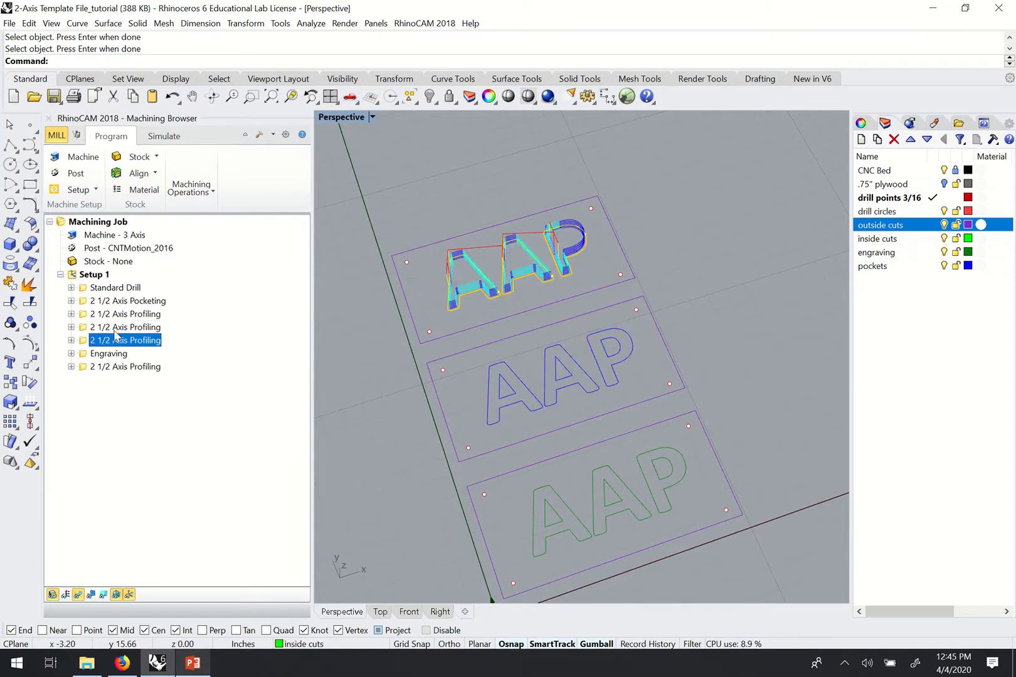
# Show the Engraving toolpath, then examine the outside cuts around all three panels.
pyautogui.click(108, 354)
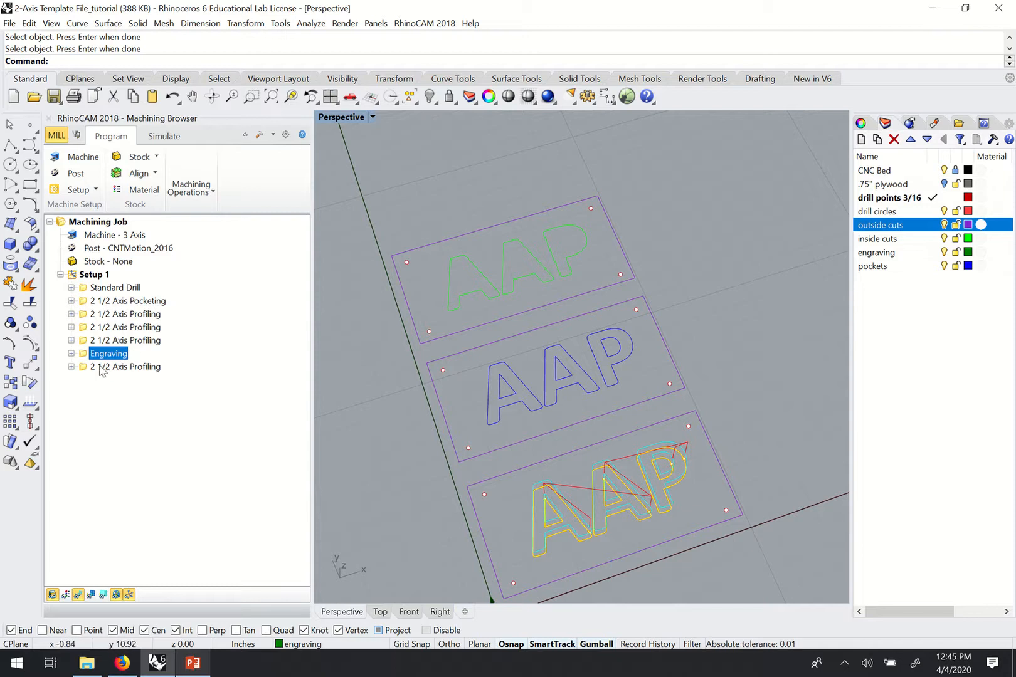
pyautogui.click(102, 367)
pyautogui.moveTo(585, 351); pyautogui.dragTo(435, 368, button='right')
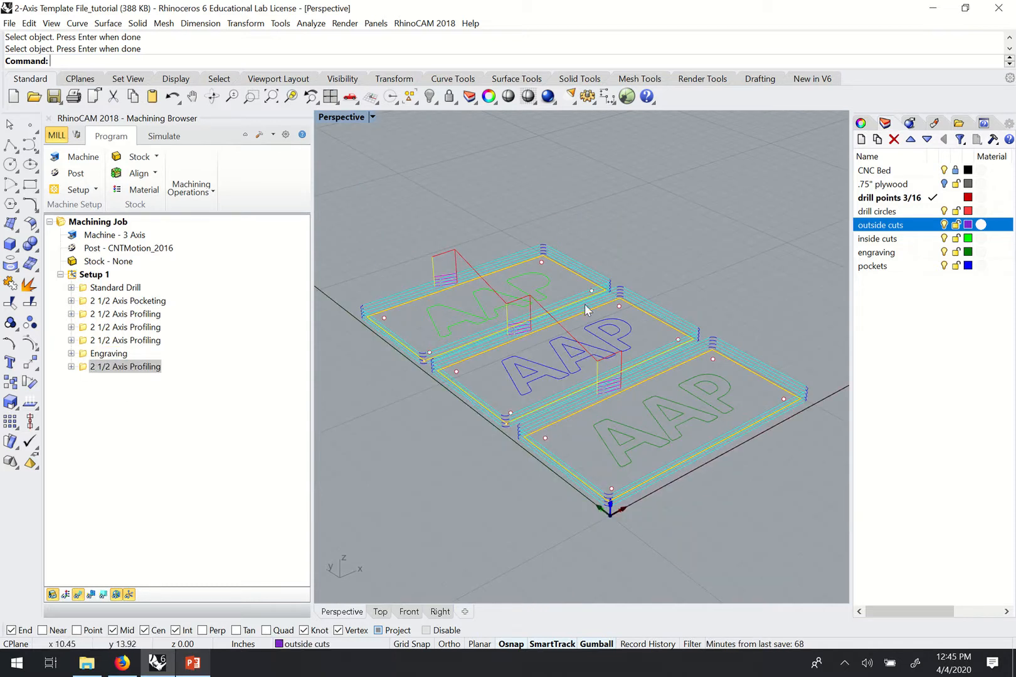
pyautogui.moveTo(587, 309); pyautogui.dragTo(532, 358, button='right')
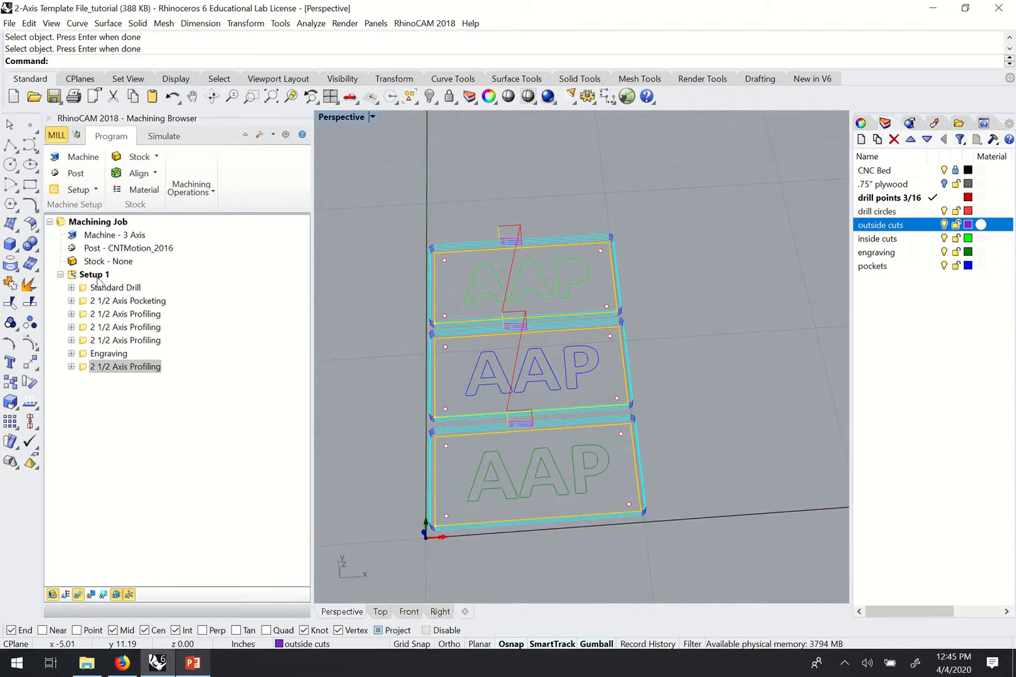
pyautogui.moveTo(574, 367)
pyautogui.mouseDown(button='right')
pyautogui.moveTo(586, 364)
pyautogui.moveTo(571, 371)
pyautogui.mouseUp(button='right')
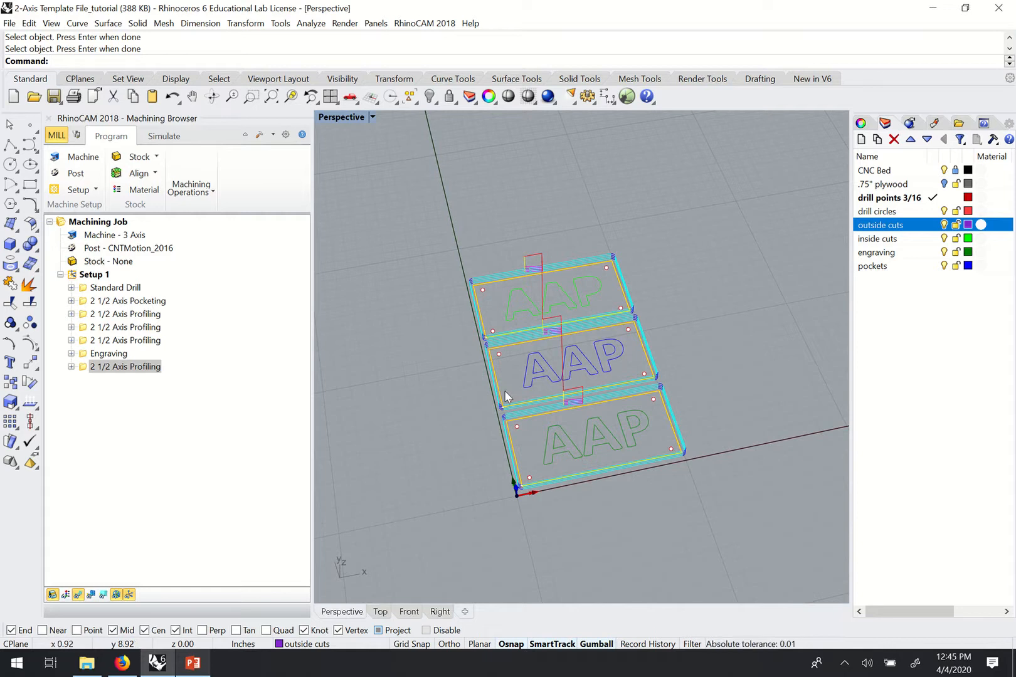
pyautogui.scroll(-1, 514, 409)
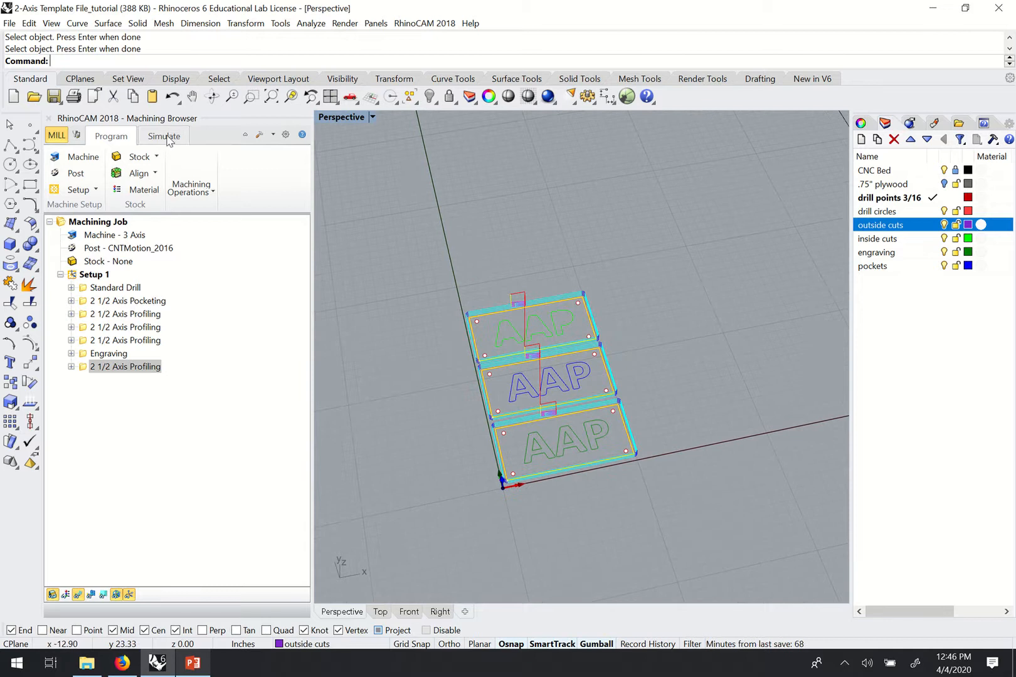
pyautogui.moveTo(422, 382); pyautogui.dragTo(830, 243, button='right')
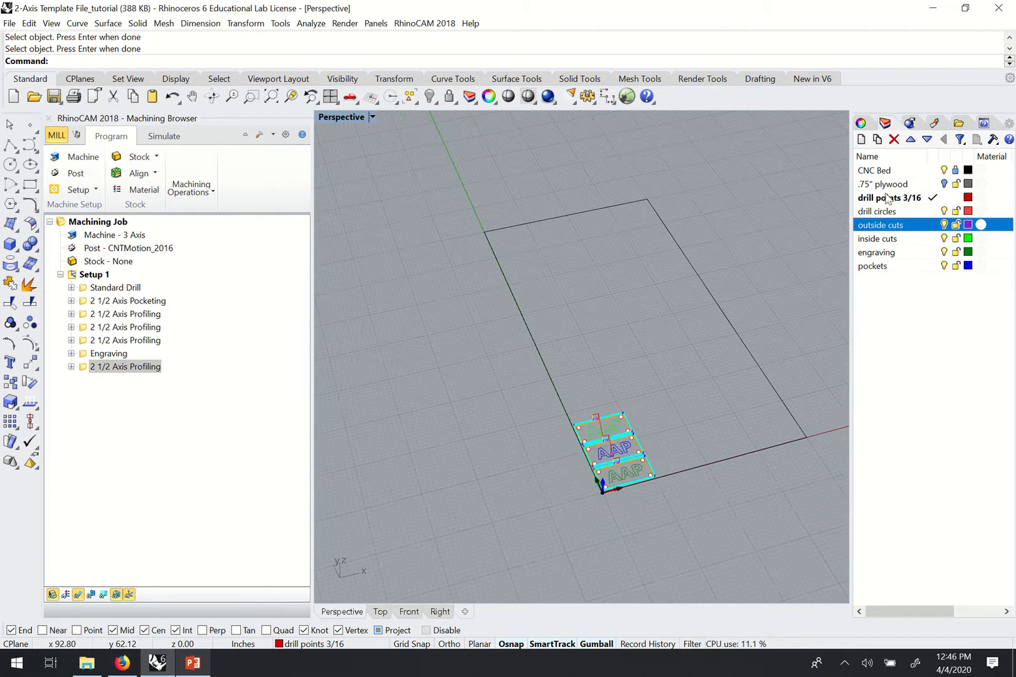
# Turn on the .75" plywood layer and select the plywood board.
pyautogui.click(944, 184)
pyautogui.moveTo(463, 420); pyautogui.dragTo(577, 401, button='right')
pyautogui.scroll(3, 717, 409)
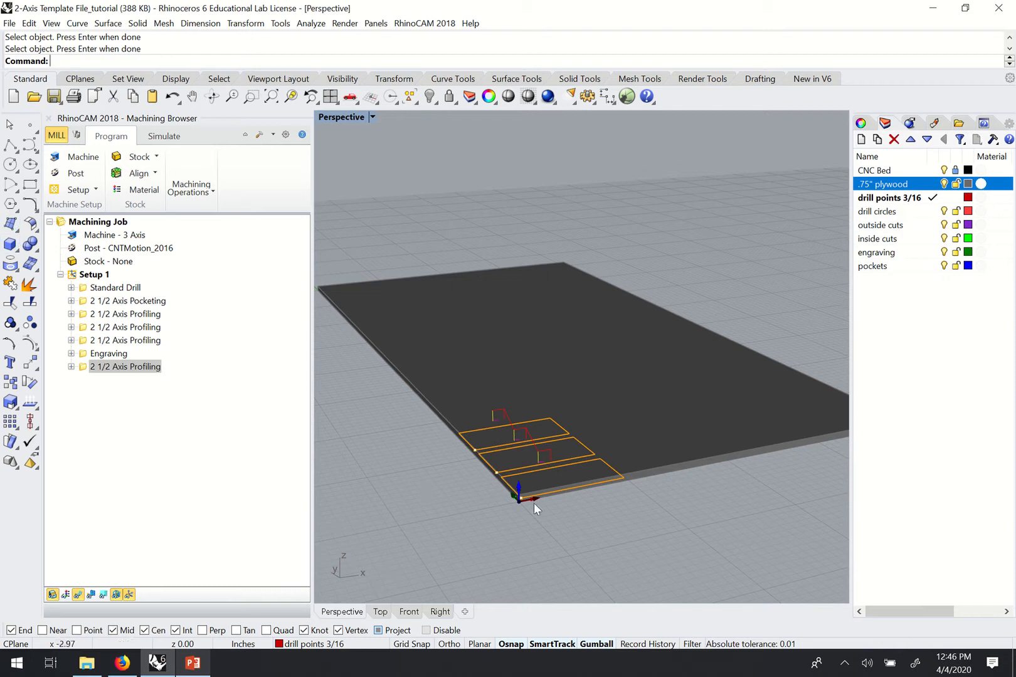
pyautogui.moveTo(581, 493); pyautogui.dragTo(773, 480, button='right')
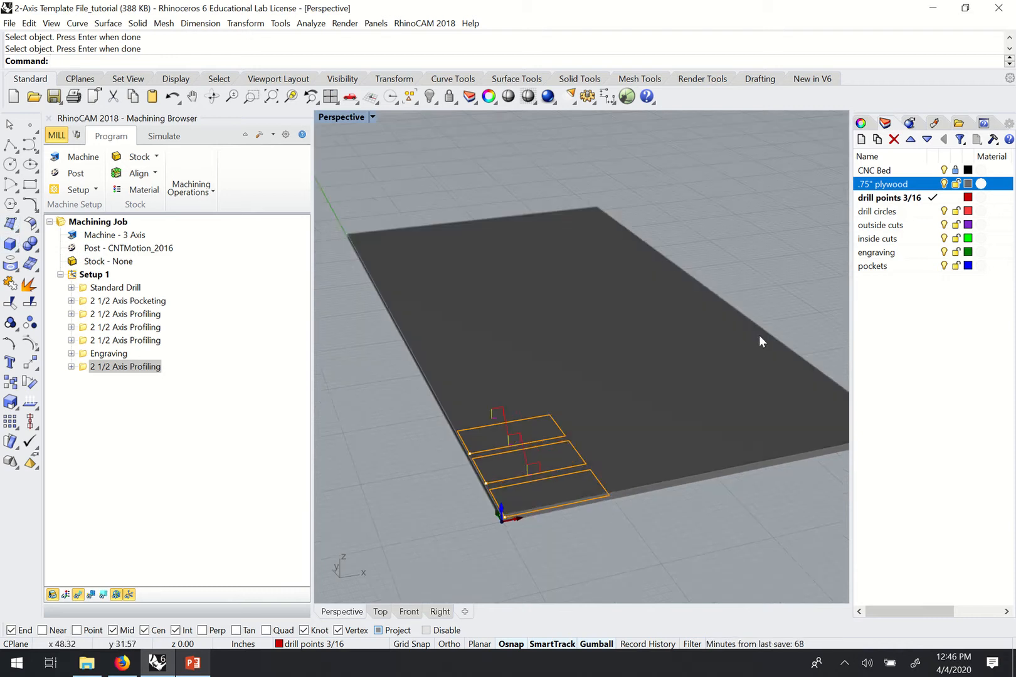
pyautogui.click(552, 330)
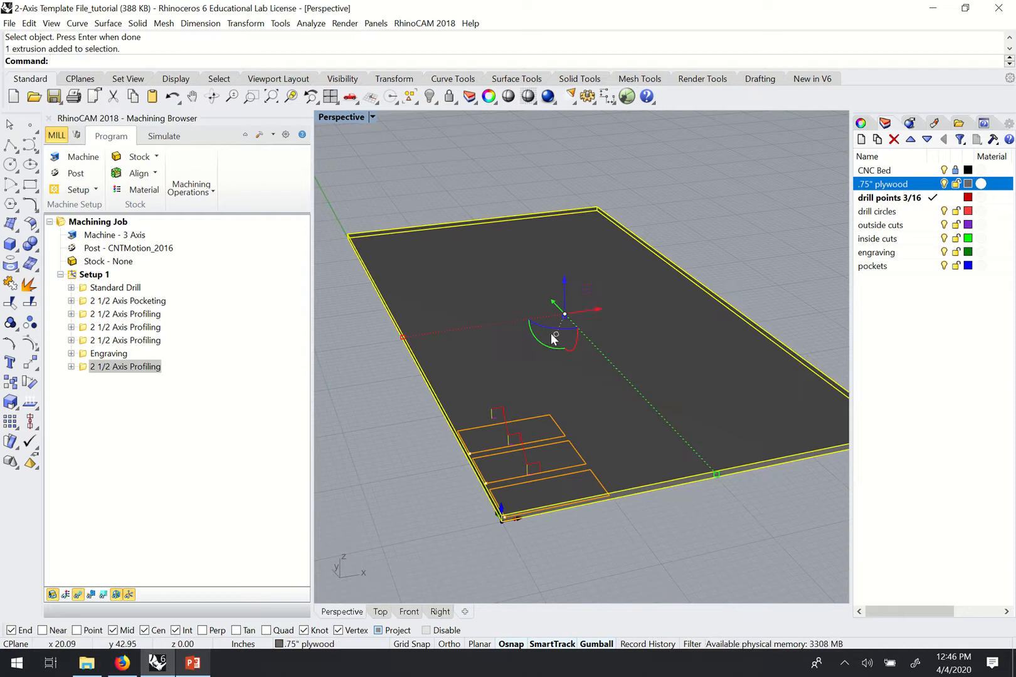
pyautogui.click(440, 176)
pyautogui.click(510, 293)
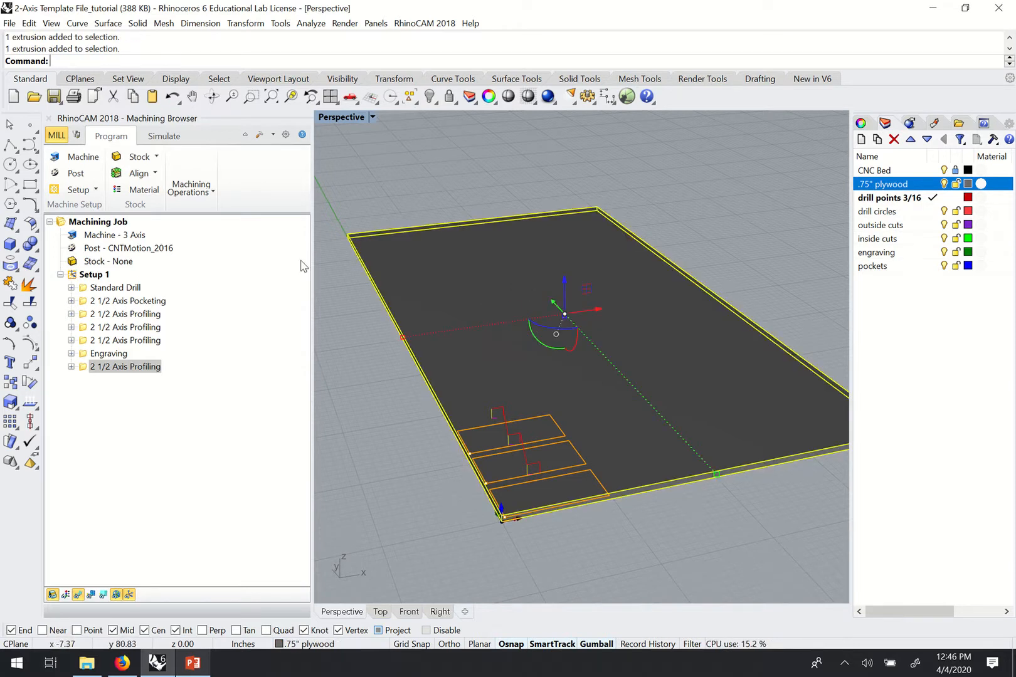
# Create the stock with Stock from Selection, then hide the plywood layer.
pyautogui.click(145, 158)
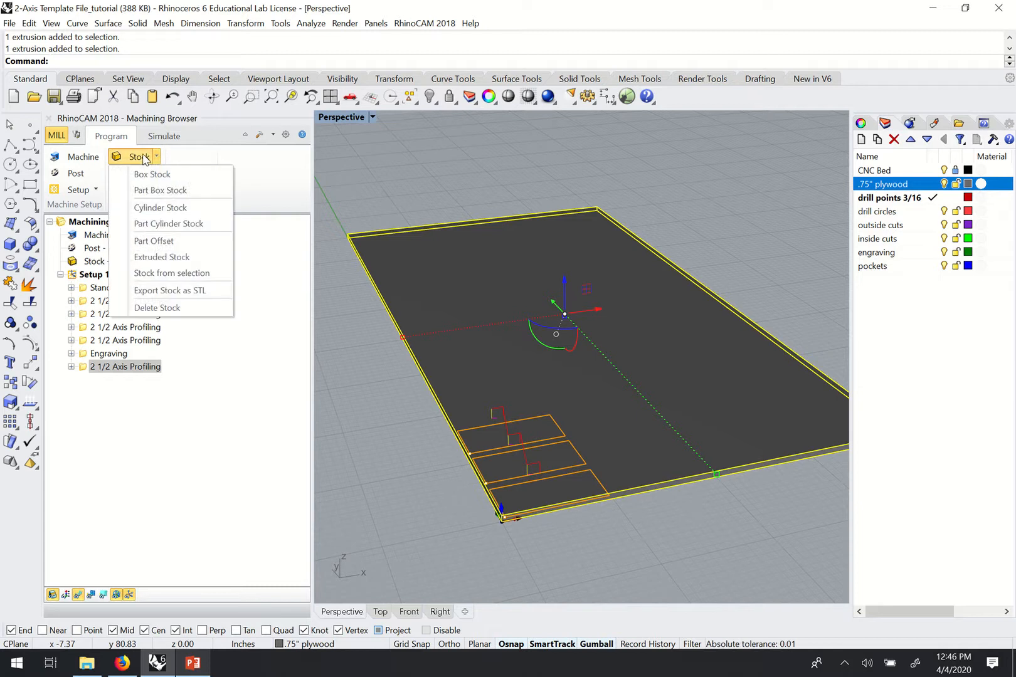
pyautogui.click(173, 274)
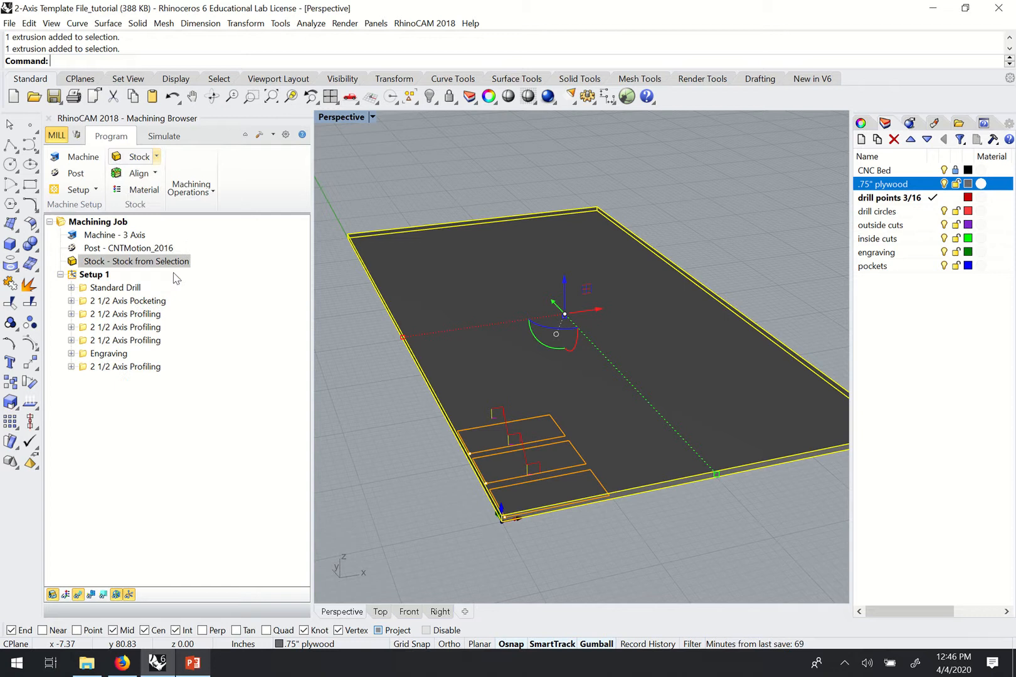
pyautogui.click(558, 193)
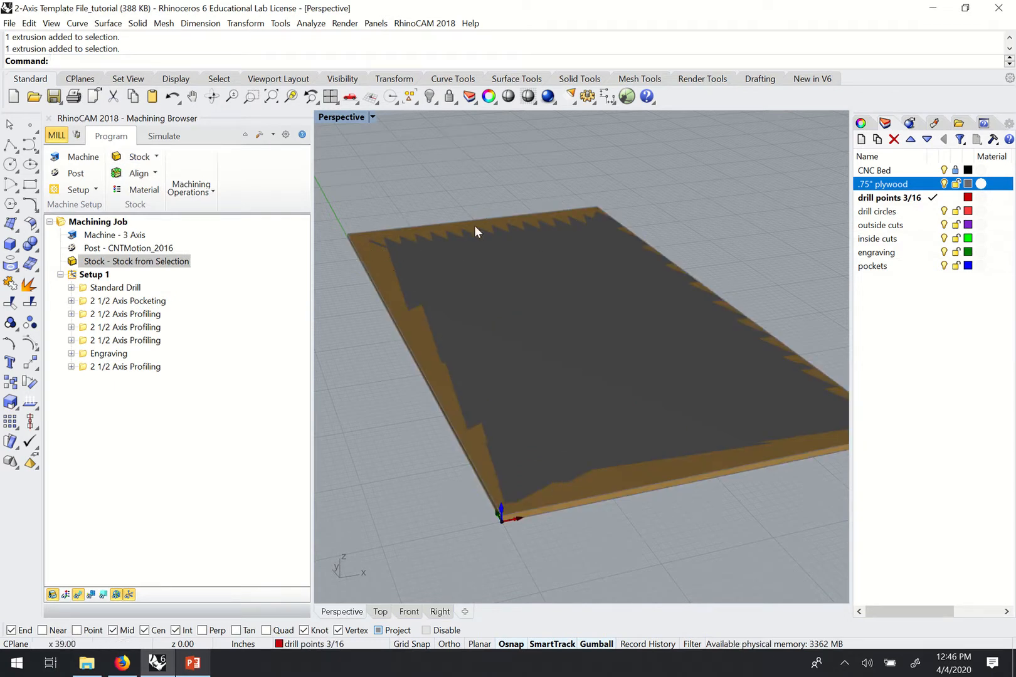
pyautogui.keyDown('shift'); pyautogui.moveTo(550, 474); pyautogui.dragTo(514, 483, button='right'); pyautogui.keyUp('shift')
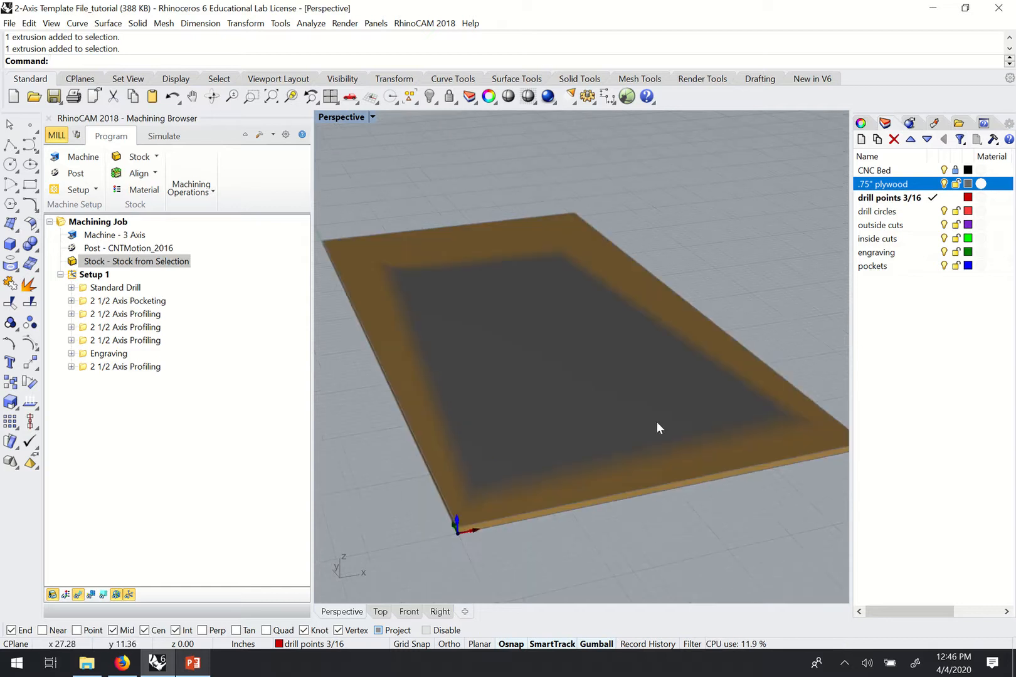
pyautogui.moveTo(656, 421); pyautogui.dragTo(503, 323, button='right')
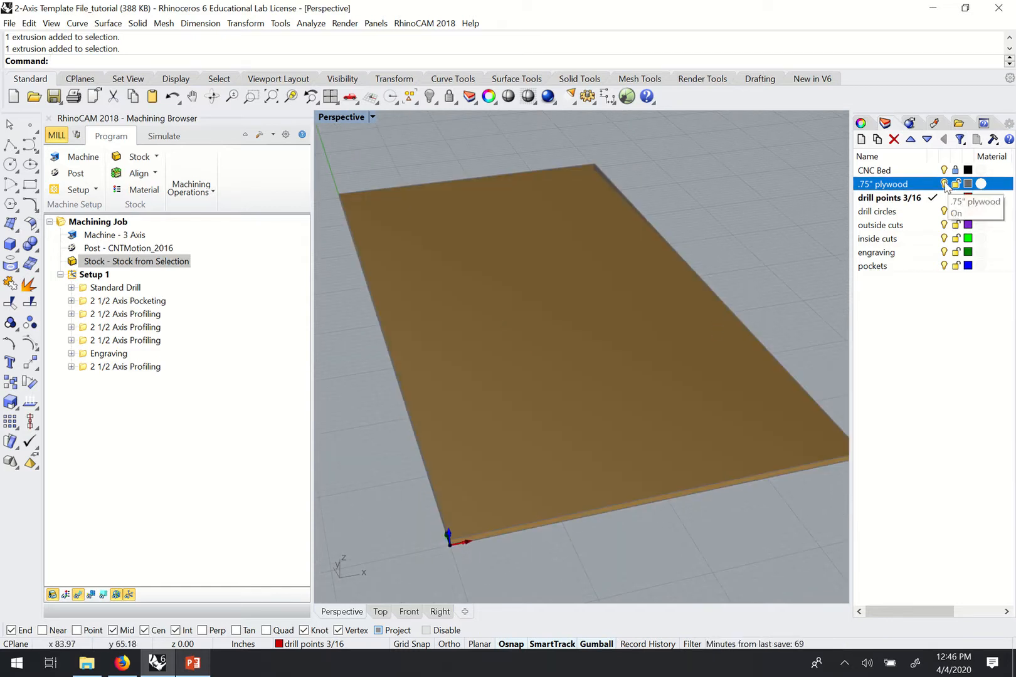
pyautogui.click(944, 184)
pyautogui.moveTo(577, 341); pyautogui.dragTo(679, 386, button='right')
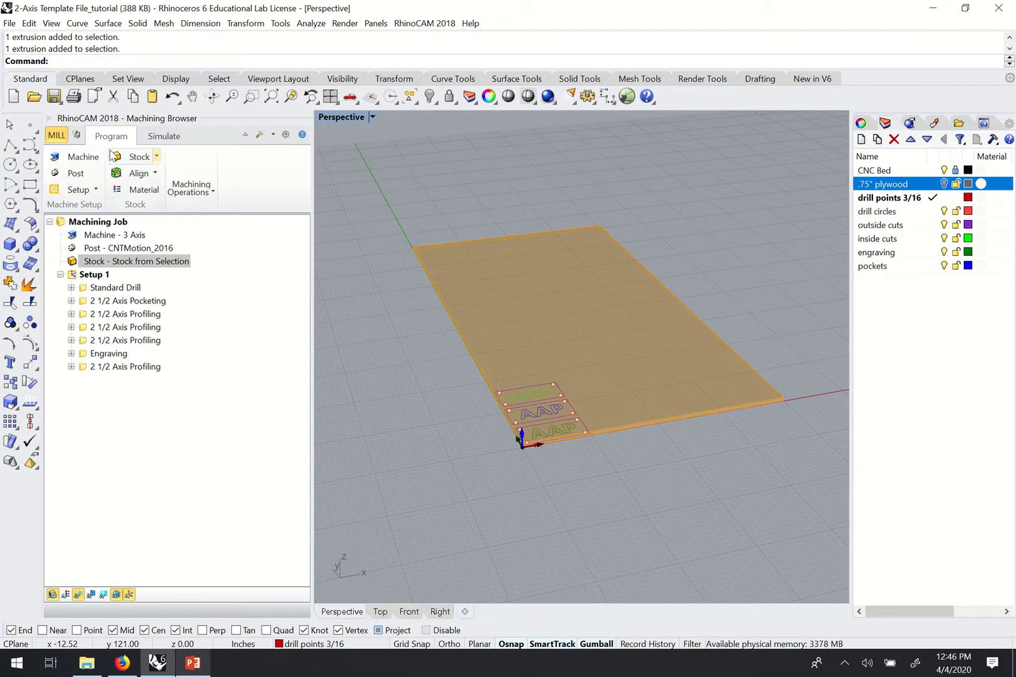
pyautogui.scroll(5, 638, 356)
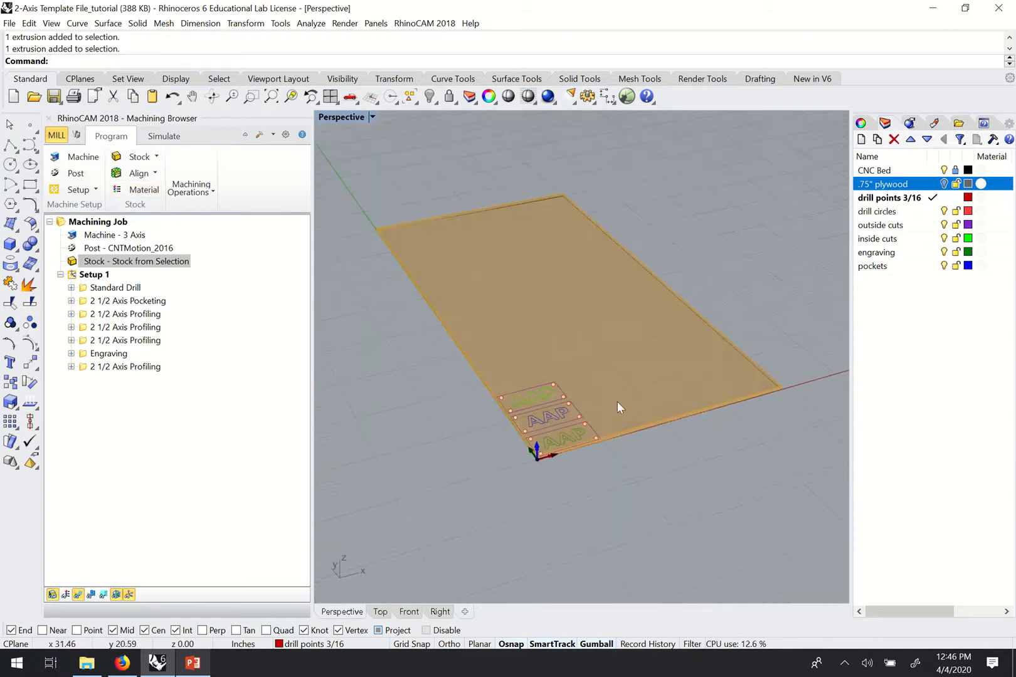
pyautogui.scroll(2, 611, 421)
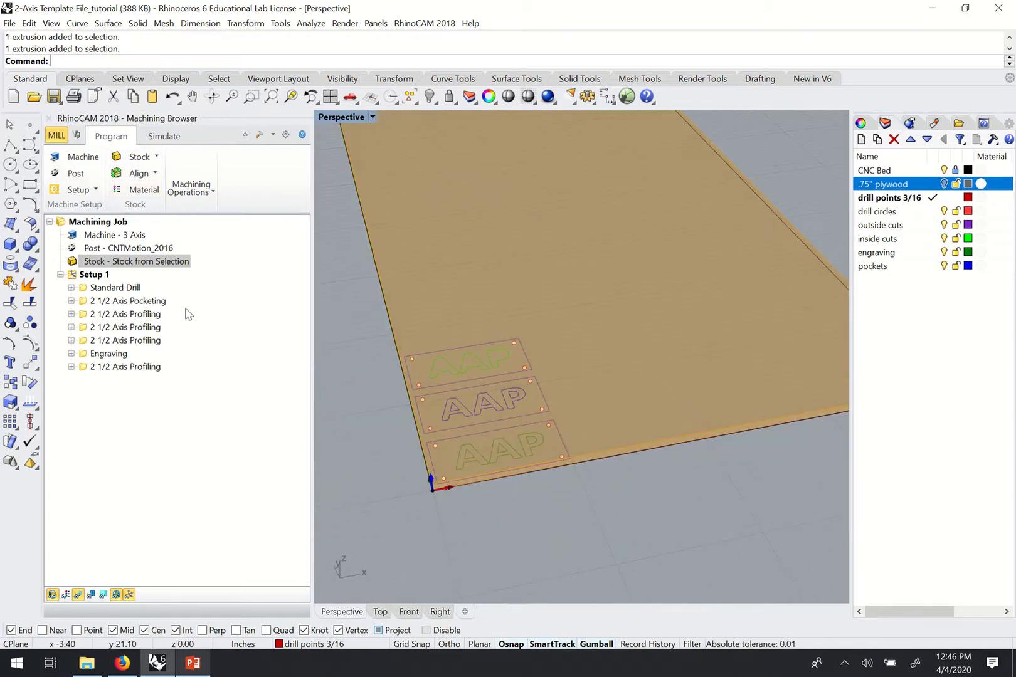
# Switch to the Simulate tab and try playing, dismissing the nothing-to-simulate warning.
pyautogui.click(164, 138)
pyautogui.scroll(-3, 530, 403)
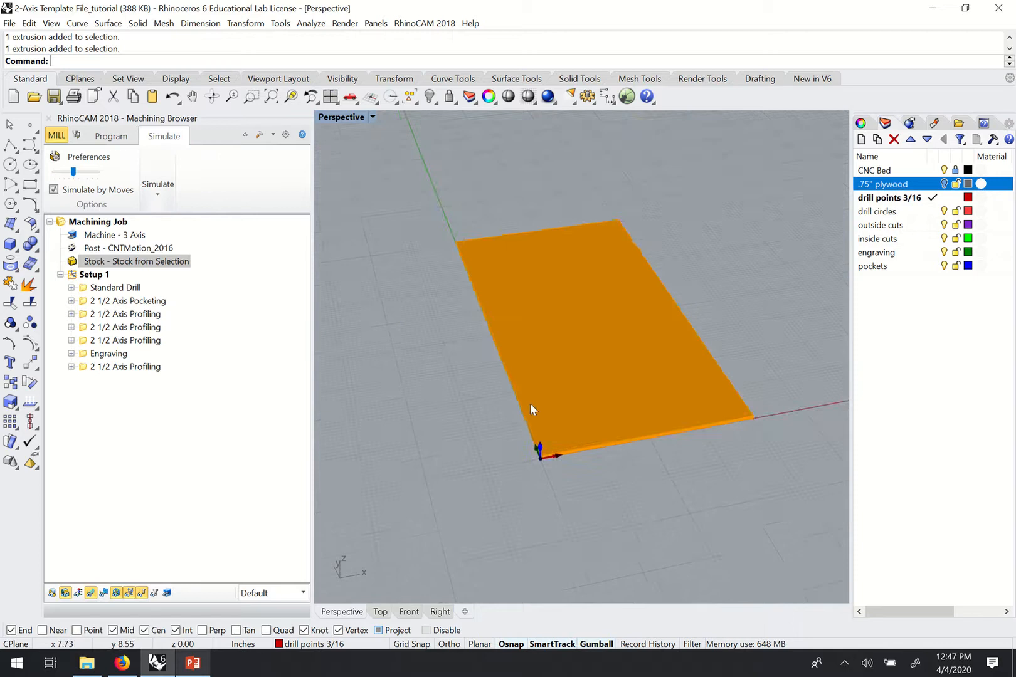
pyautogui.scroll(3, 563, 411)
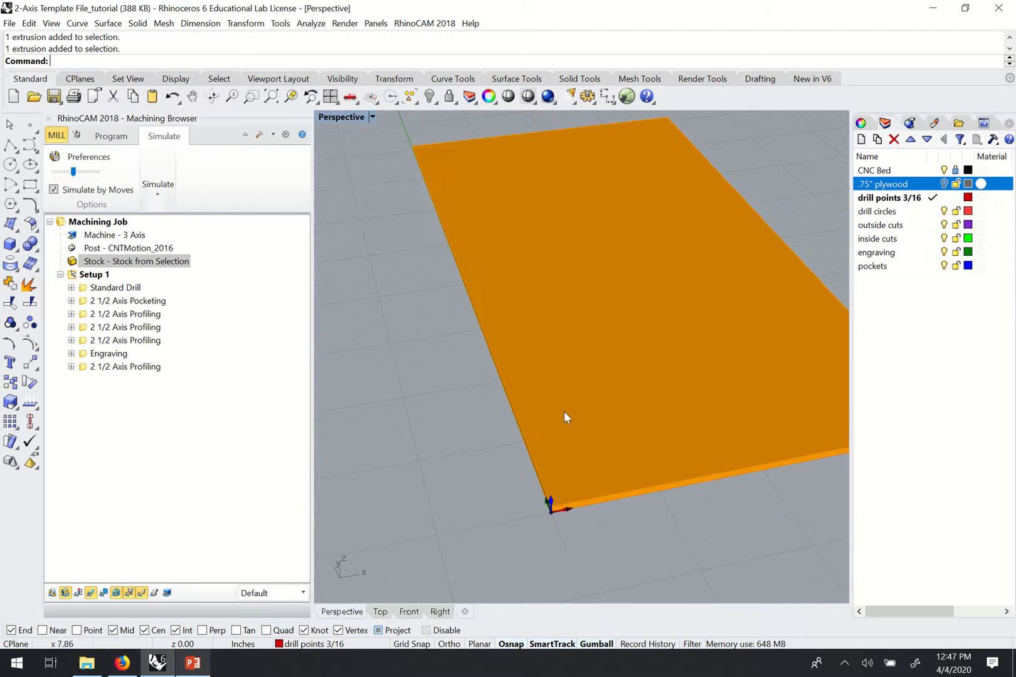
pyautogui.click(158, 195)
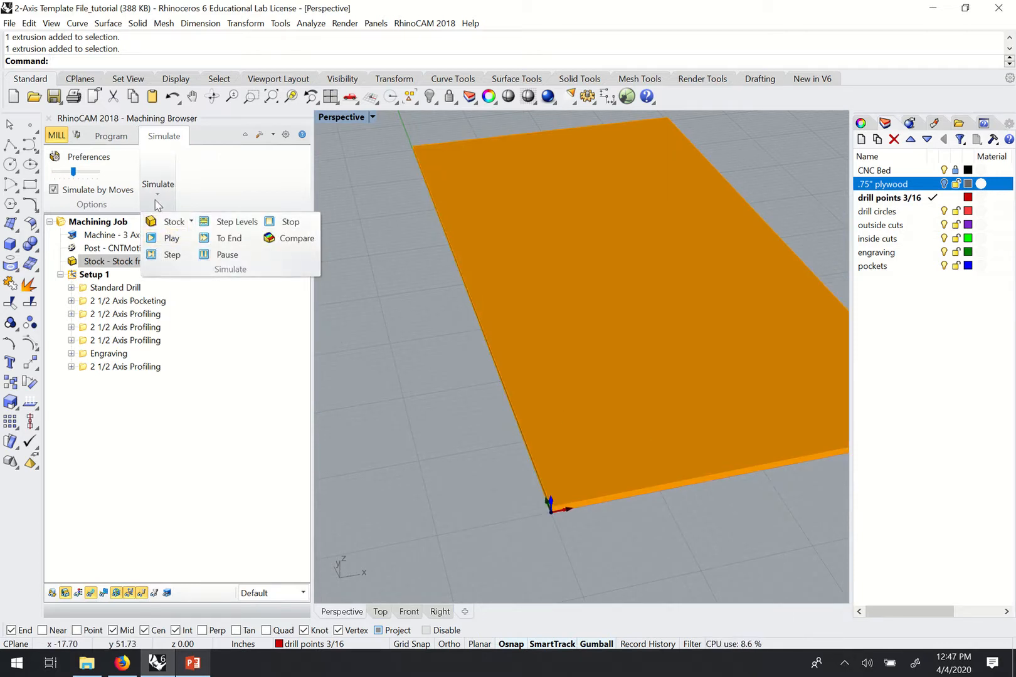
pyautogui.click(158, 198)
pyautogui.click(157, 198)
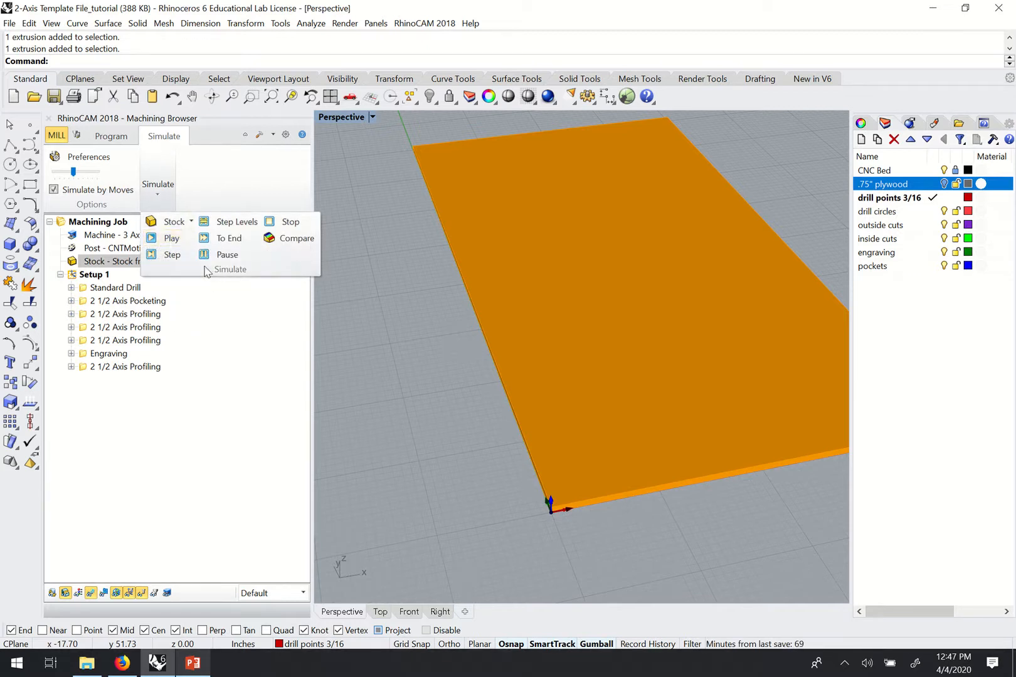
pyautogui.click(172, 241)
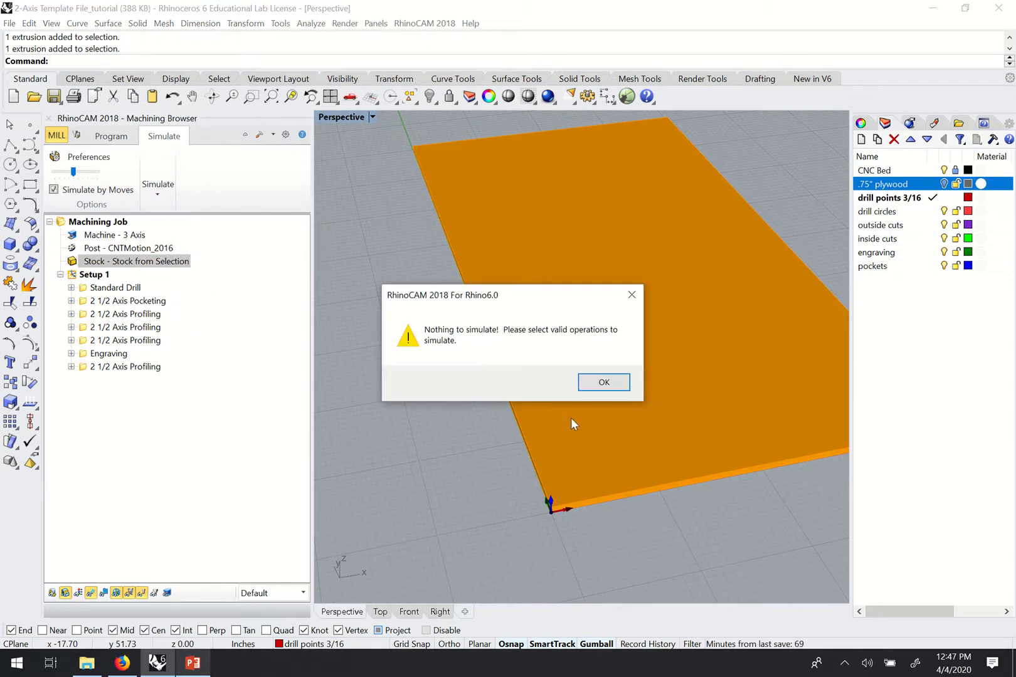
pyautogui.click(608, 381)
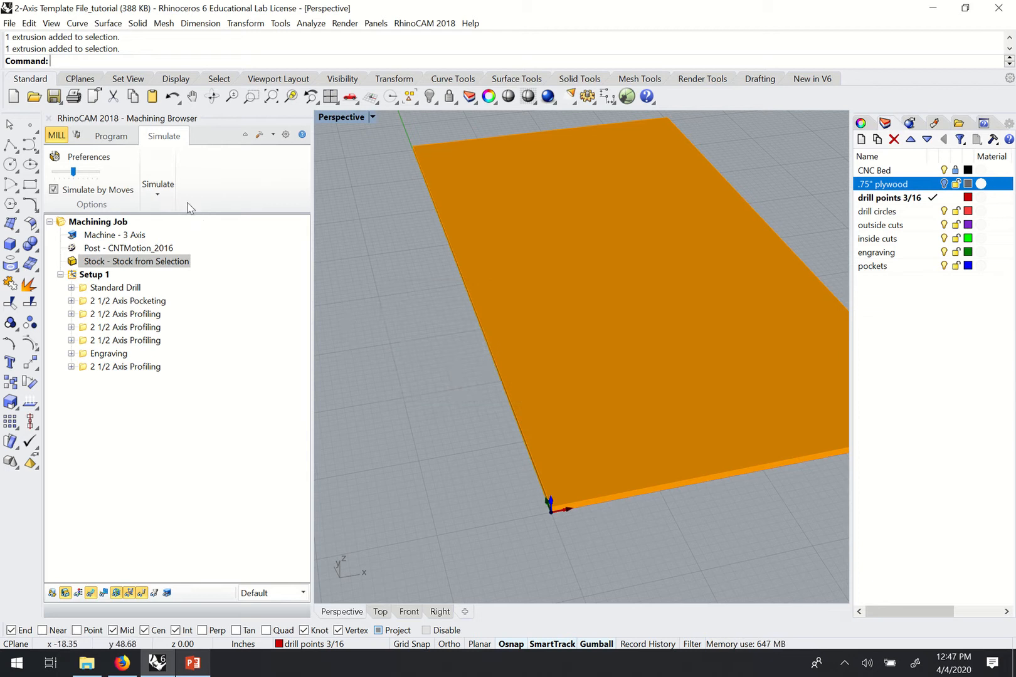
pyautogui.moveTo(553, 411)
pyautogui.mouseDown(button='right')
pyautogui.moveTo(567, 395)
pyautogui.moveTo(545, 392)
pyautogui.mouseUp(button='right')
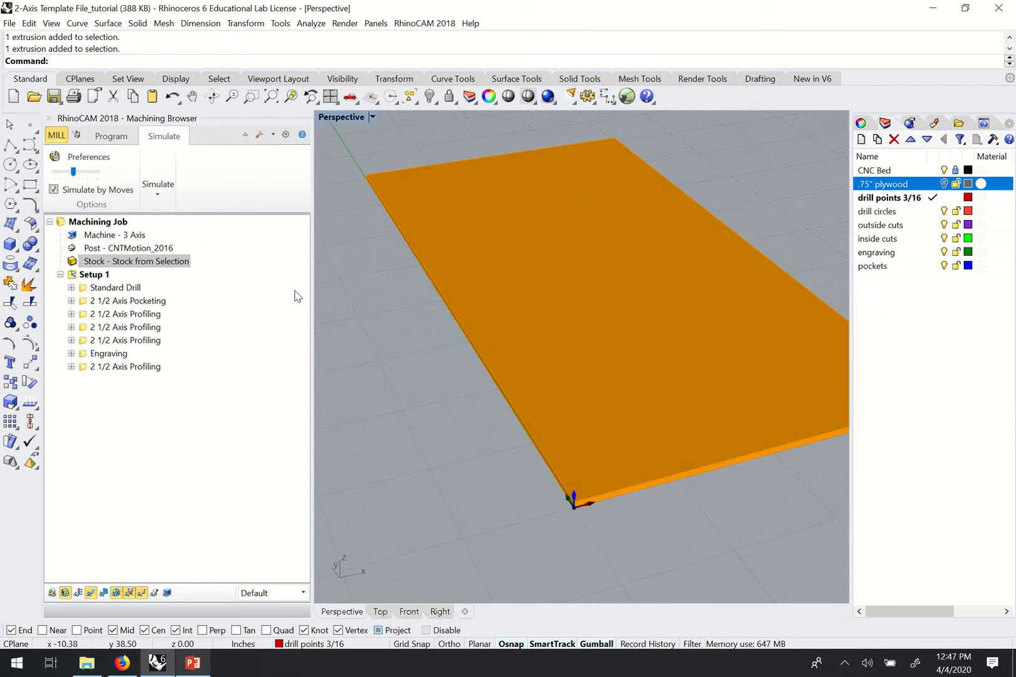
# Select Setup 1 and bring up its context menu.
pyautogui.click(88, 276)
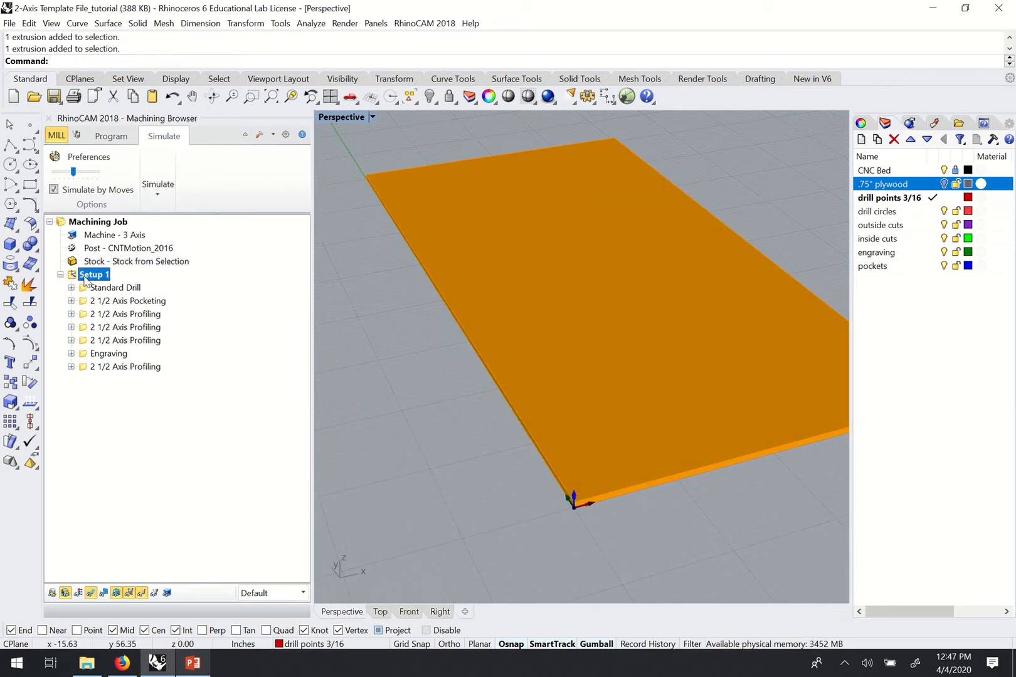
pyautogui.rightClick(86, 281)
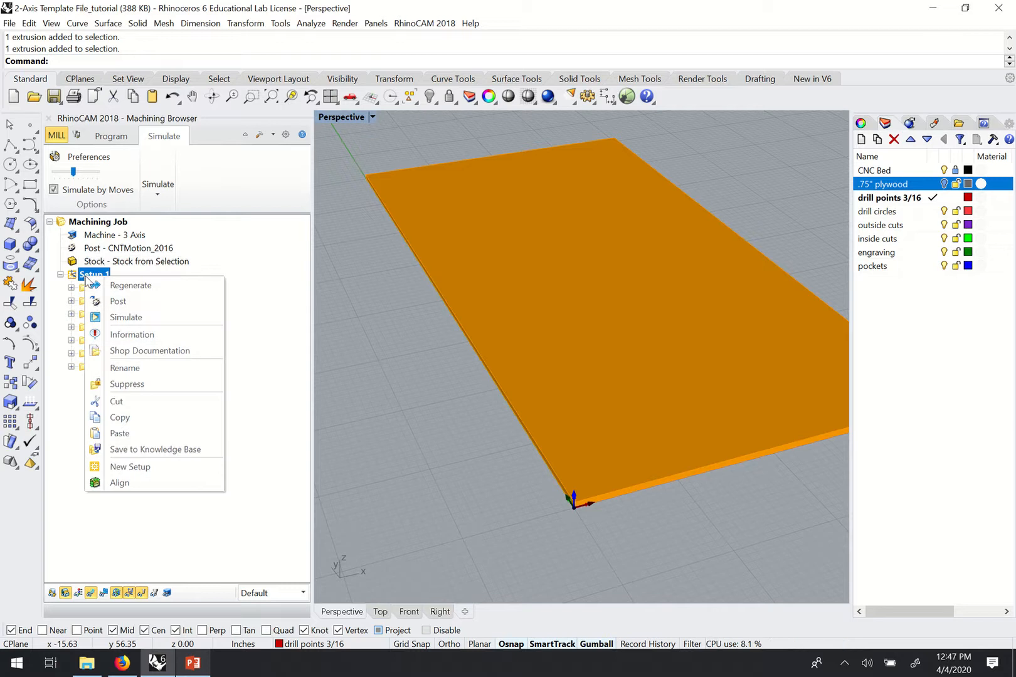
pyautogui.press('Escape')
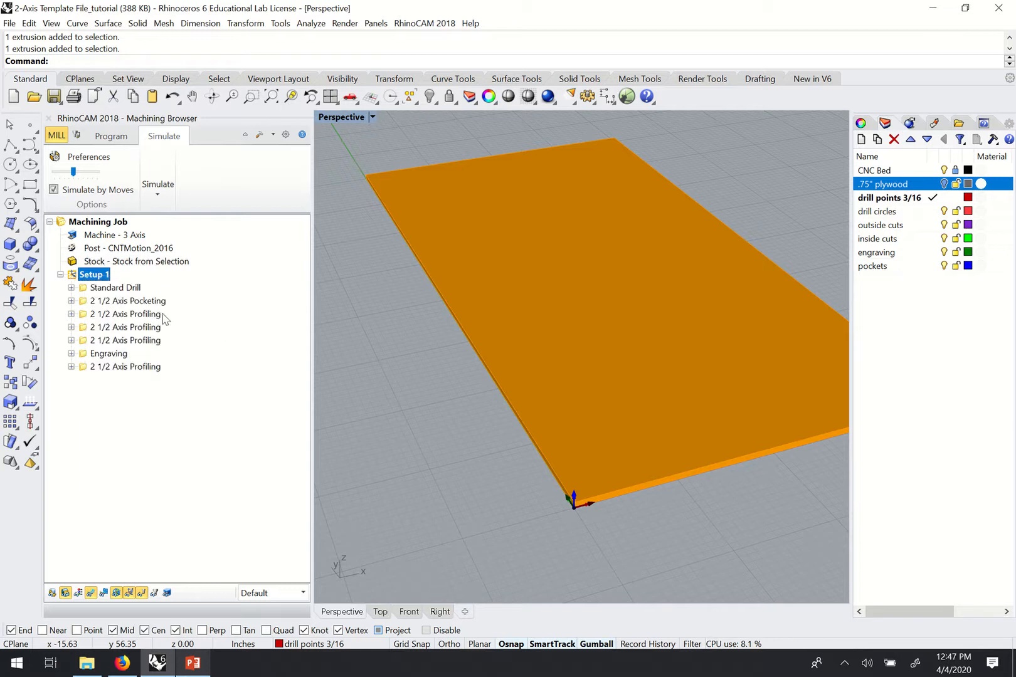
pyautogui.rightClick(88, 280)
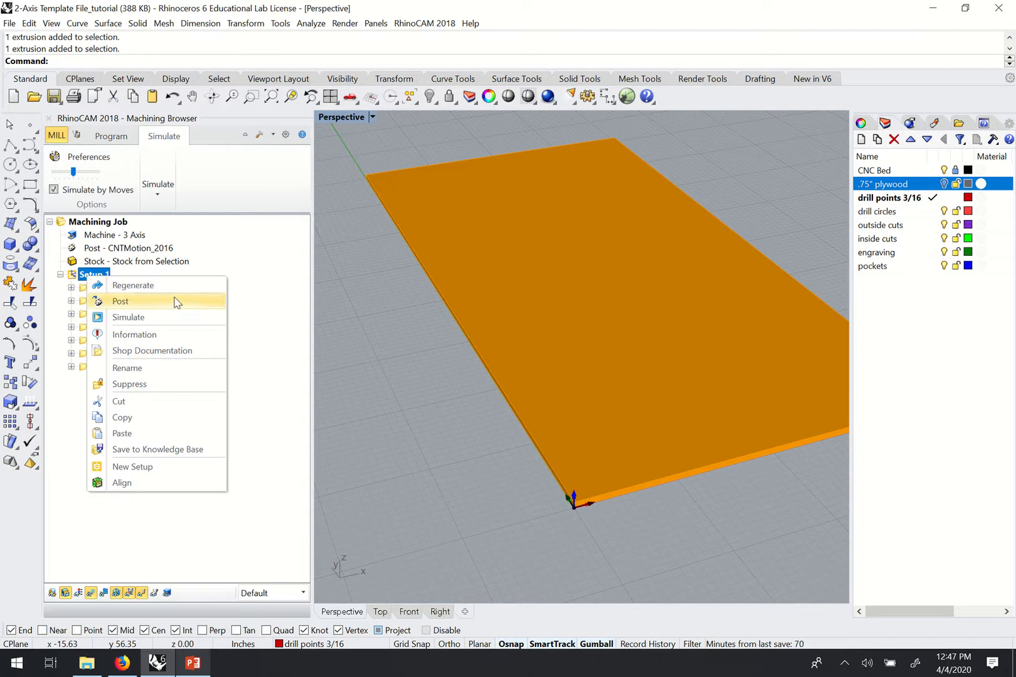
# Run Simulate on Setup 1 to cut the plywood stock into the three plates.
pyautogui.click(128, 317)
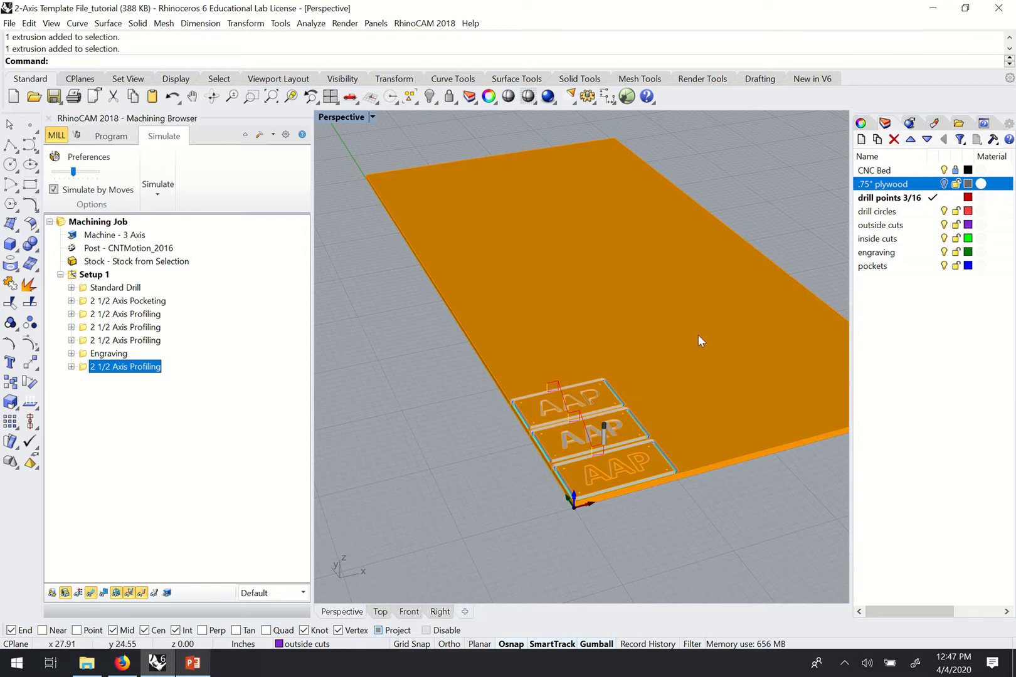
pyautogui.moveTo(460, 446); pyautogui.dragTo(491, 463, button='right')
pyautogui.scroll(8, 491, 462)
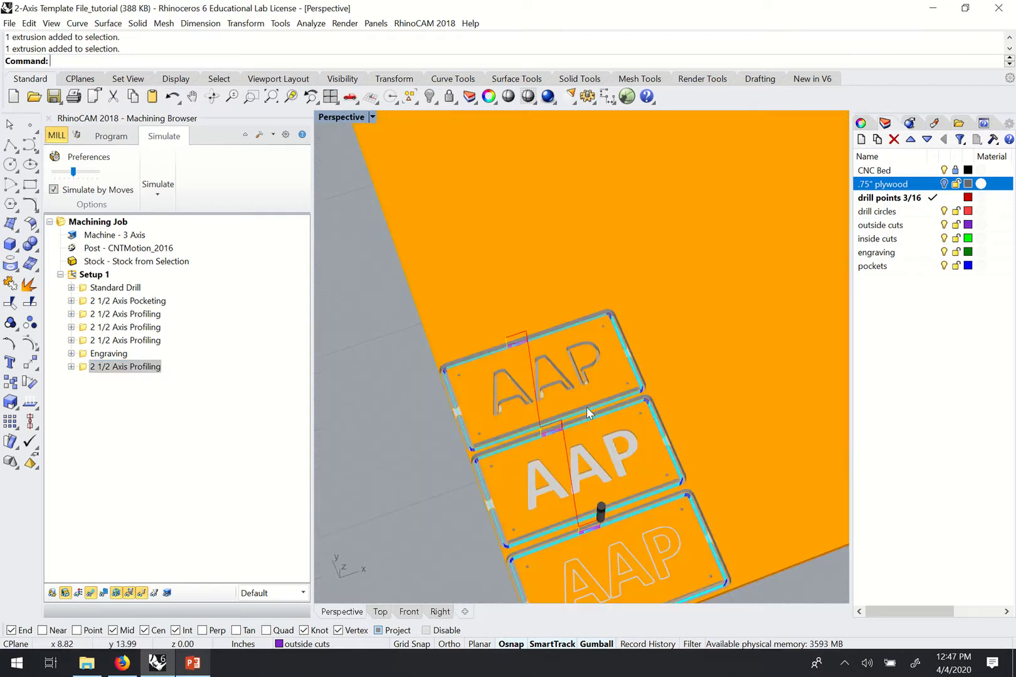
pyautogui.scroll(-4, 537, 404)
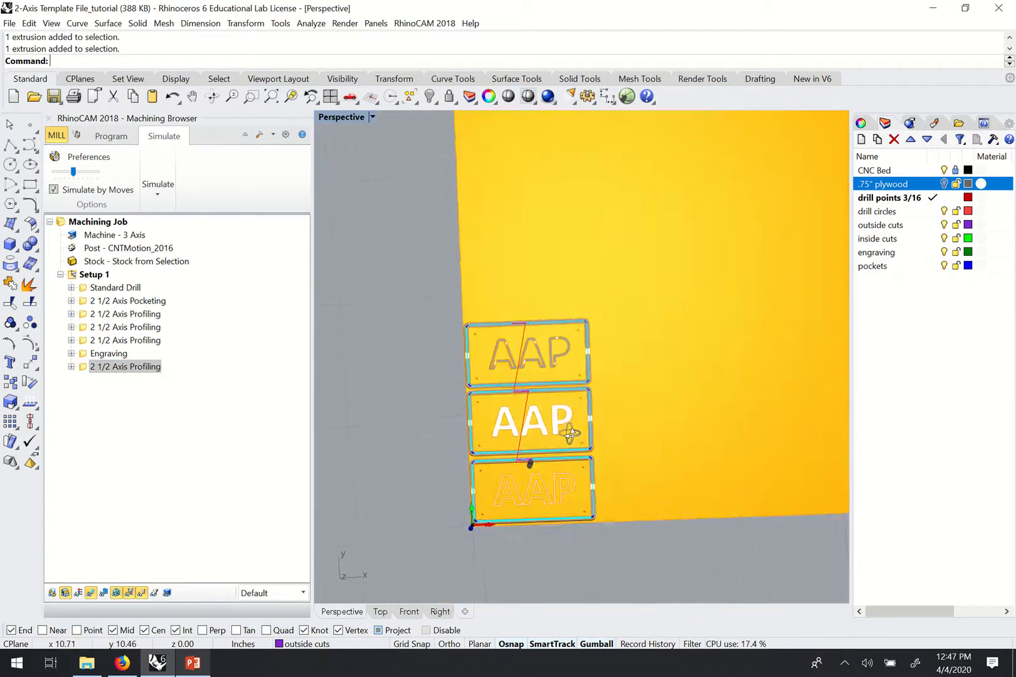
pyautogui.scroll(8, 565, 426)
pyautogui.moveTo(509, 306); pyautogui.dragTo(568, 306, button='right')
pyautogui.scroll(-6, 622, 291)
pyautogui.scroll(6, 628, 280)
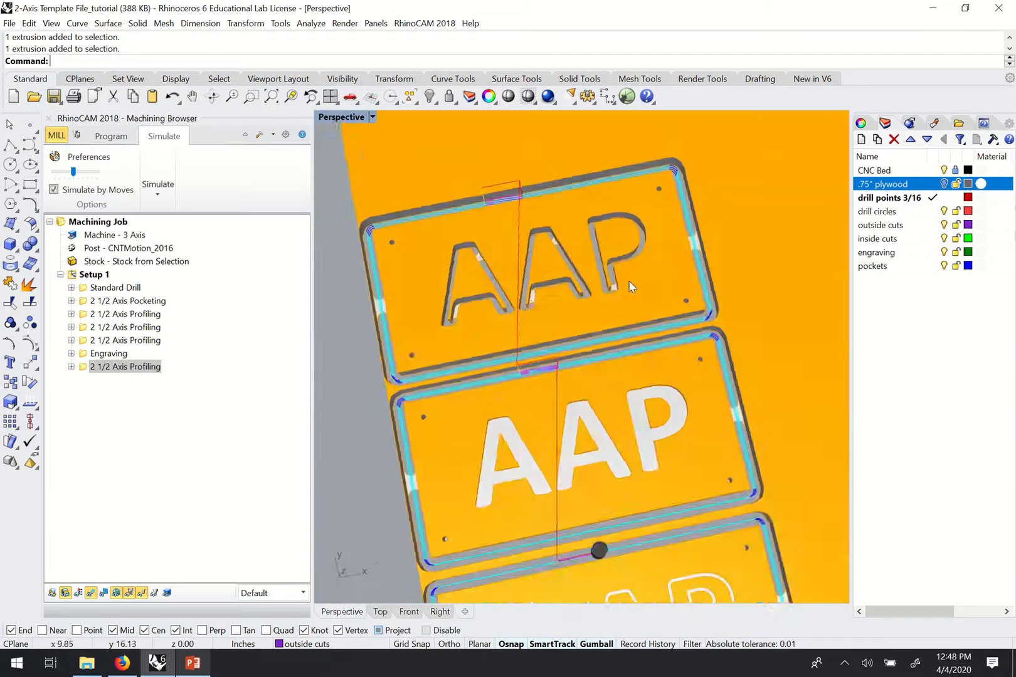
pyautogui.moveTo(612, 377); pyautogui.dragTo(603, 290, button='right')
pyautogui.scroll(-6, 615, 306)
pyautogui.scroll(7, 643, 388)
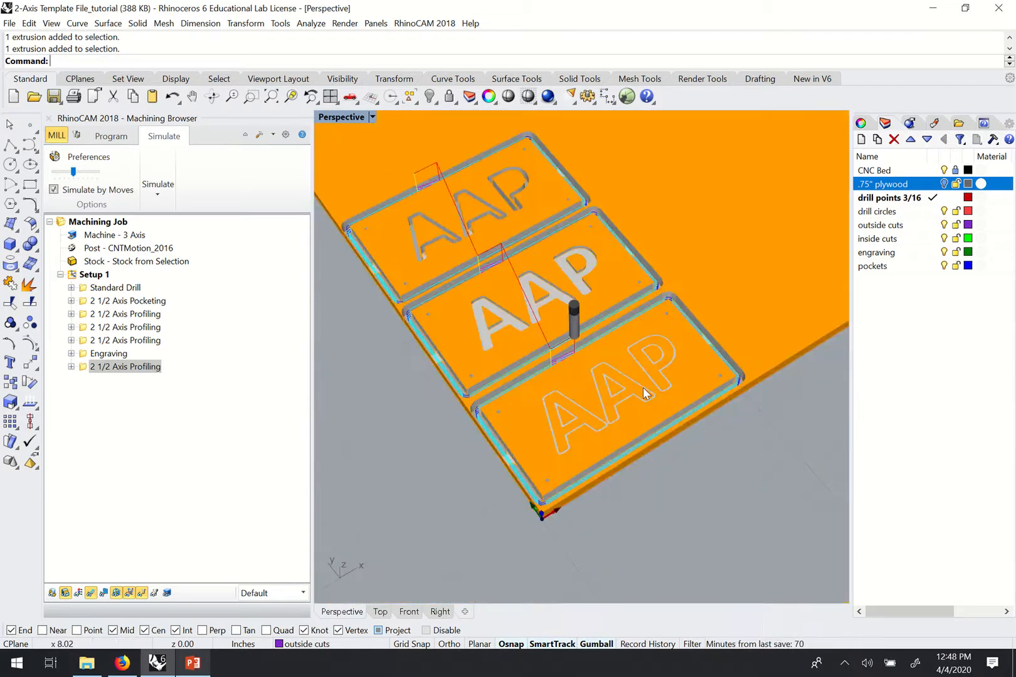
# Inspect the pocketed, raised and engraved AAP lettering on all three machined plates.
pyautogui.moveTo(651, 365); pyautogui.dragTo(555, 451, button='right')
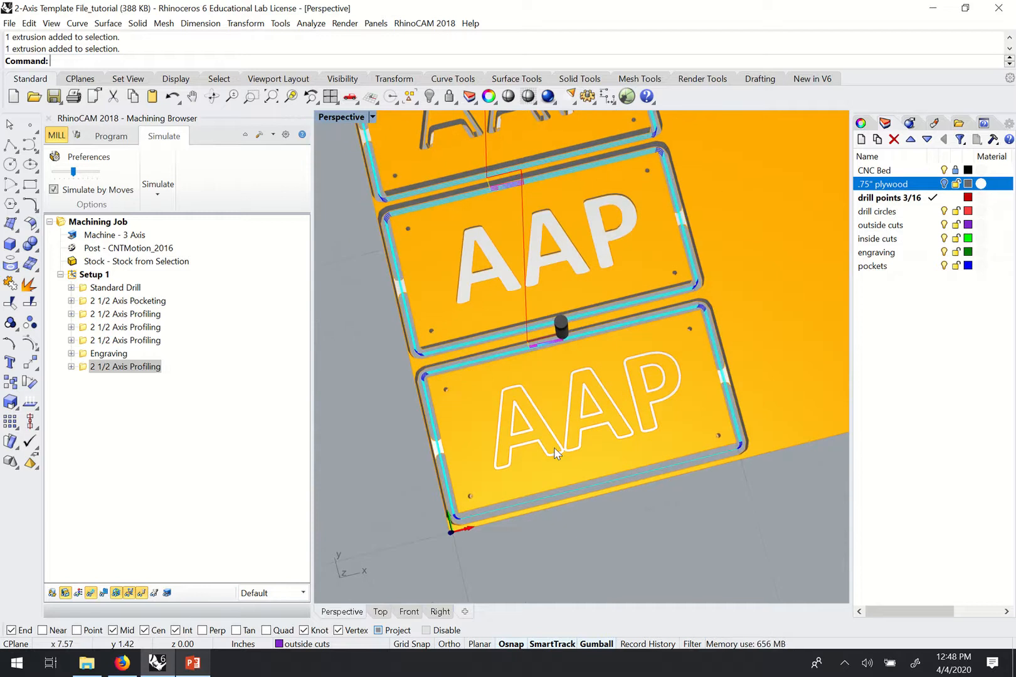
pyautogui.scroll(-5, 542, 367)
pyautogui.moveTo(547, 365); pyautogui.dragTo(609, 273, button='right')
pyautogui.scroll(5, 526, 230)
pyautogui.scroll(-2, 596, 252)
pyautogui.scroll(-2, 604, 257)
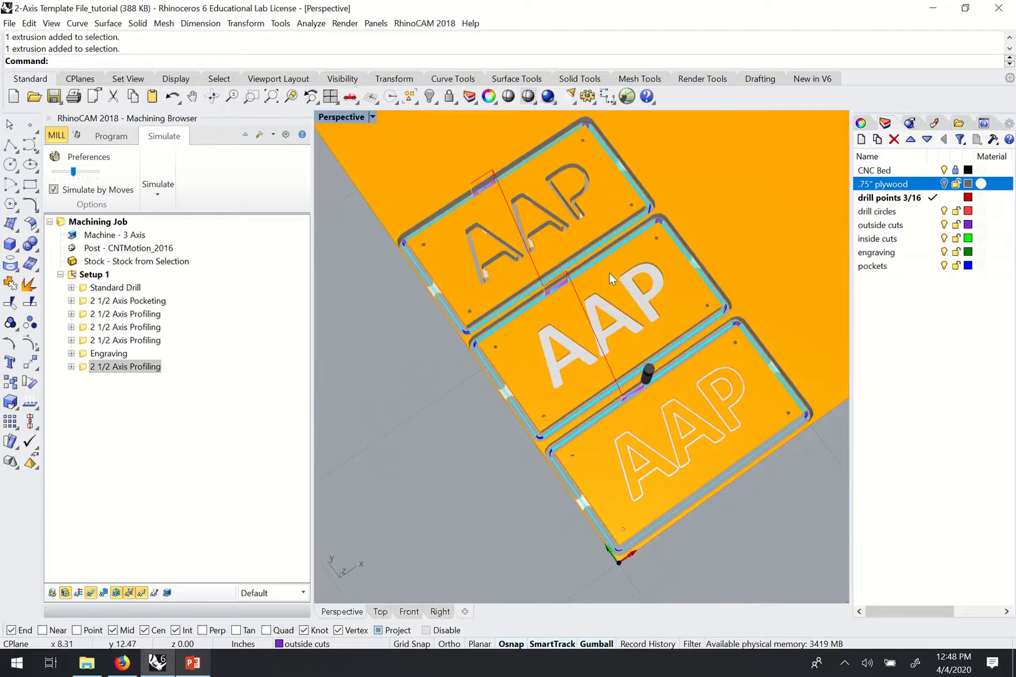
pyautogui.moveTo(525, 321); pyautogui.dragTo(576, 364, button='right')
pyautogui.scroll(4, 561, 428)
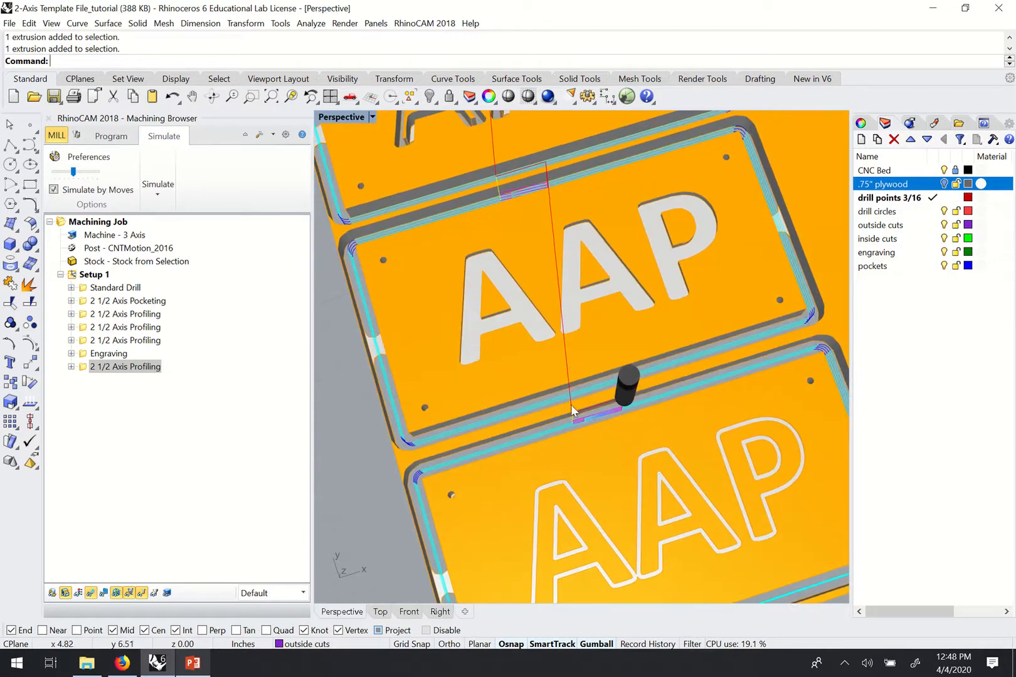
pyautogui.scroll(-3, 460, 331)
pyautogui.moveTo(460, 330)
pyautogui.mouseDown(button='right')
pyautogui.moveTo(545, 313)
pyautogui.moveTo(567, 323)
pyautogui.moveTo(552, 363)
pyautogui.mouseUp(button='right')
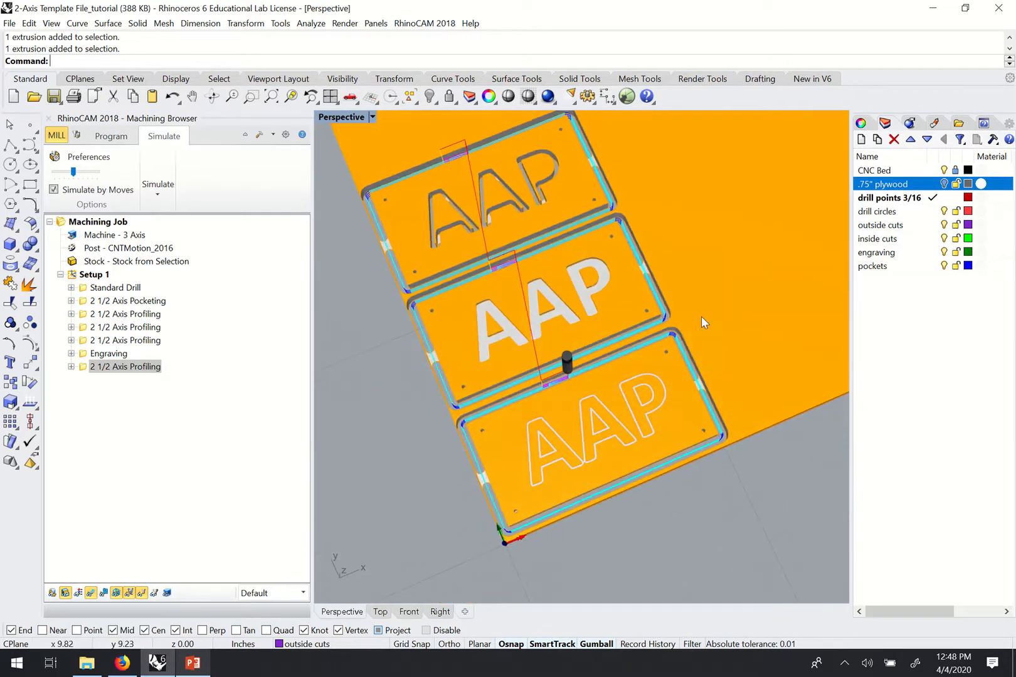
pyautogui.scroll(5, 401, 344)
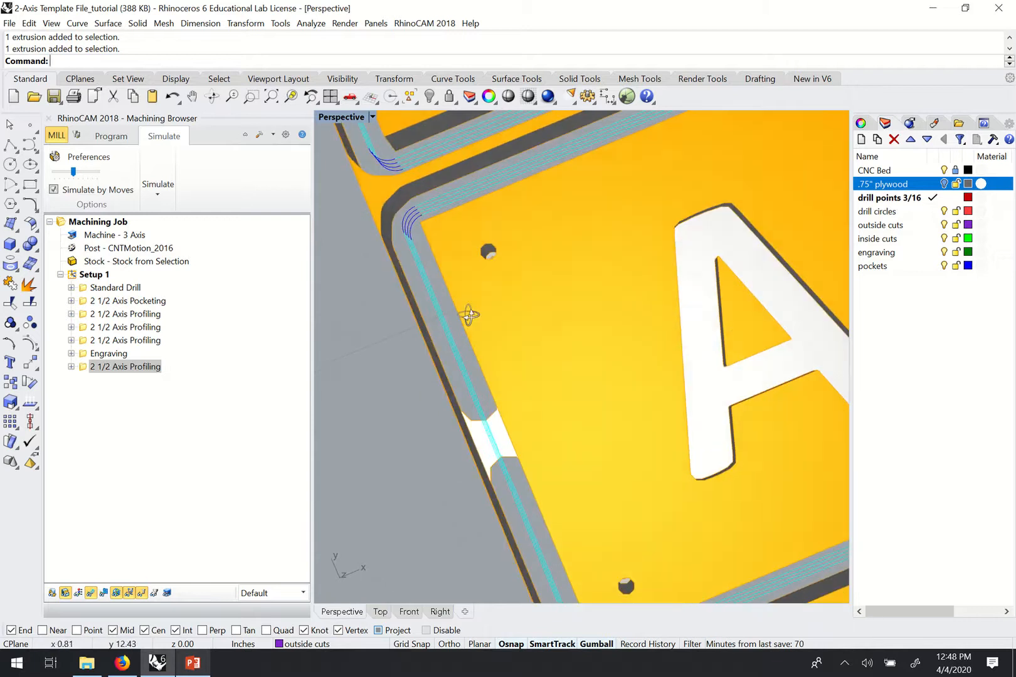
pyautogui.scroll(-4, 477, 305)
pyautogui.scroll(-1, 638, 333)
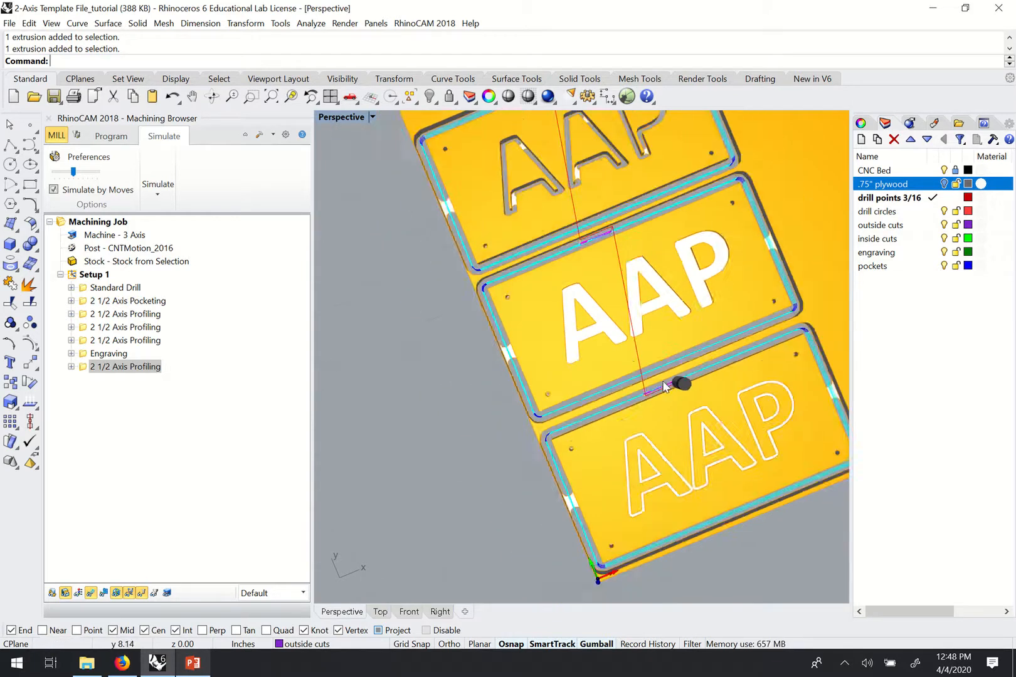
pyautogui.scroll(1, 746, 459)
pyautogui.scroll(-1, 730, 437)
pyautogui.moveTo(730, 438); pyautogui.dragTo(701, 450, button='right')
pyautogui.scroll(5, 682, 487)
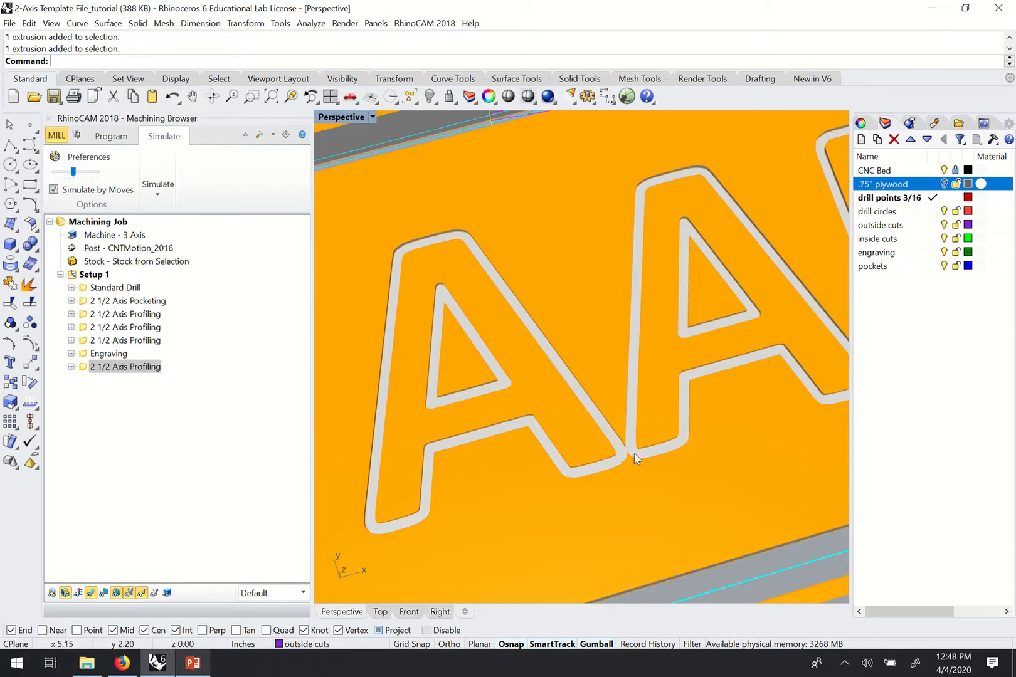
pyautogui.scroll(-5, 634, 452)
pyautogui.scroll(-2, 645, 445)
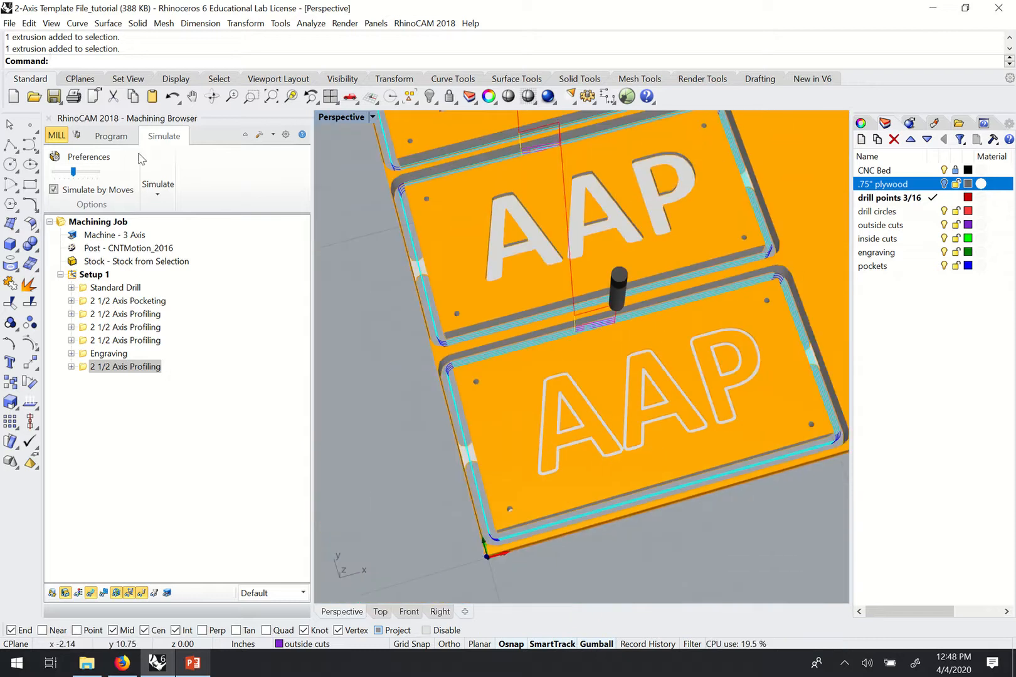
pyautogui.click(111, 136)
pyautogui.moveTo(553, 486); pyautogui.dragTo(595, 431, button='right')
# Select the nearest plate's letter A engraving curves and shift them with the gumball.
pyautogui.scroll(3, 596, 431)
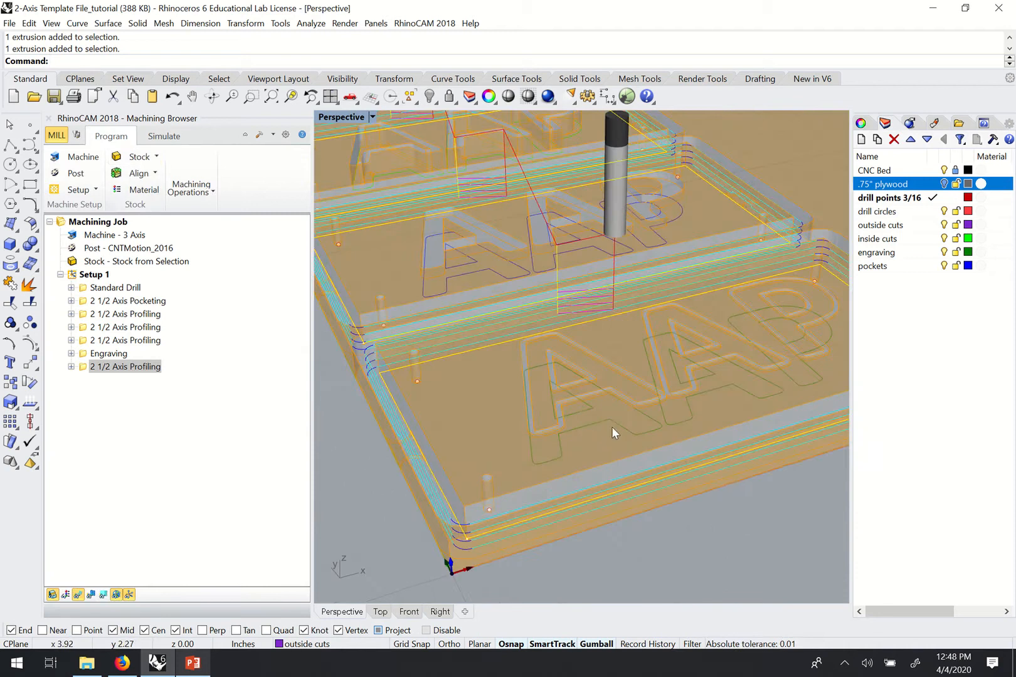
pyautogui.click(577, 406)
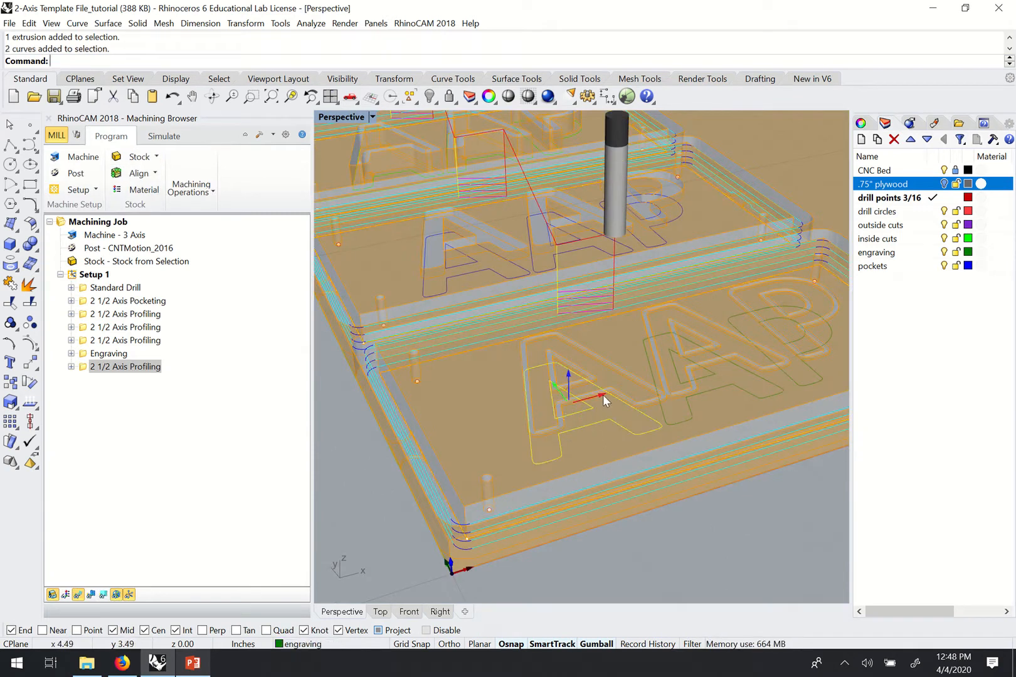
pyautogui.moveTo(603, 395); pyautogui.dragTo(605, 403)
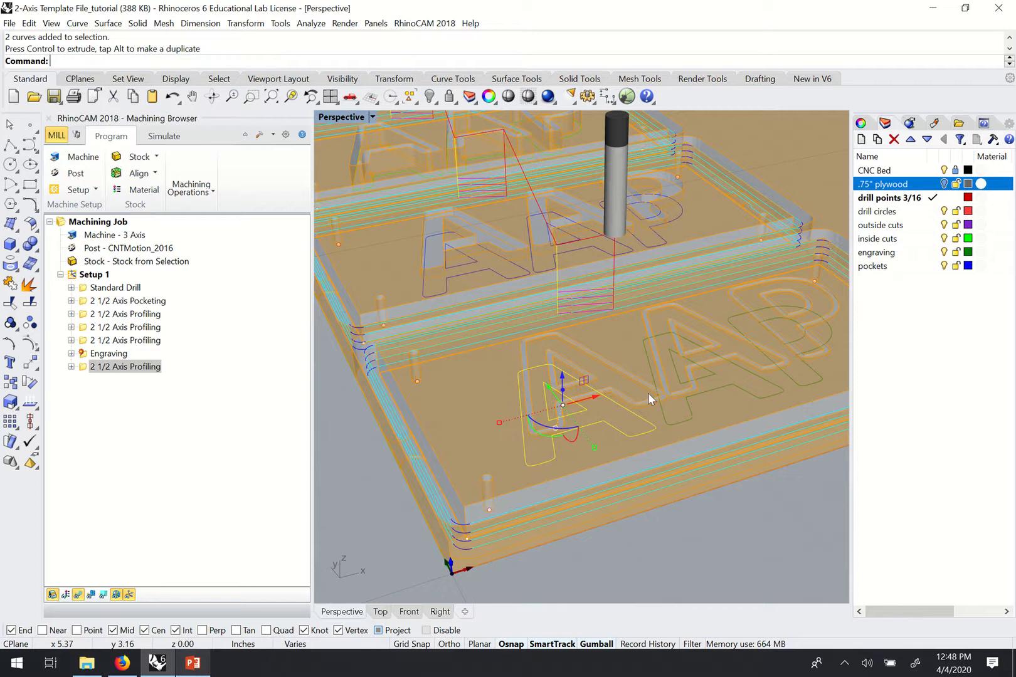
# Show the Engraving toolpath tracing the bottom plaque's letters from a near top view.
pyautogui.click(88, 360)
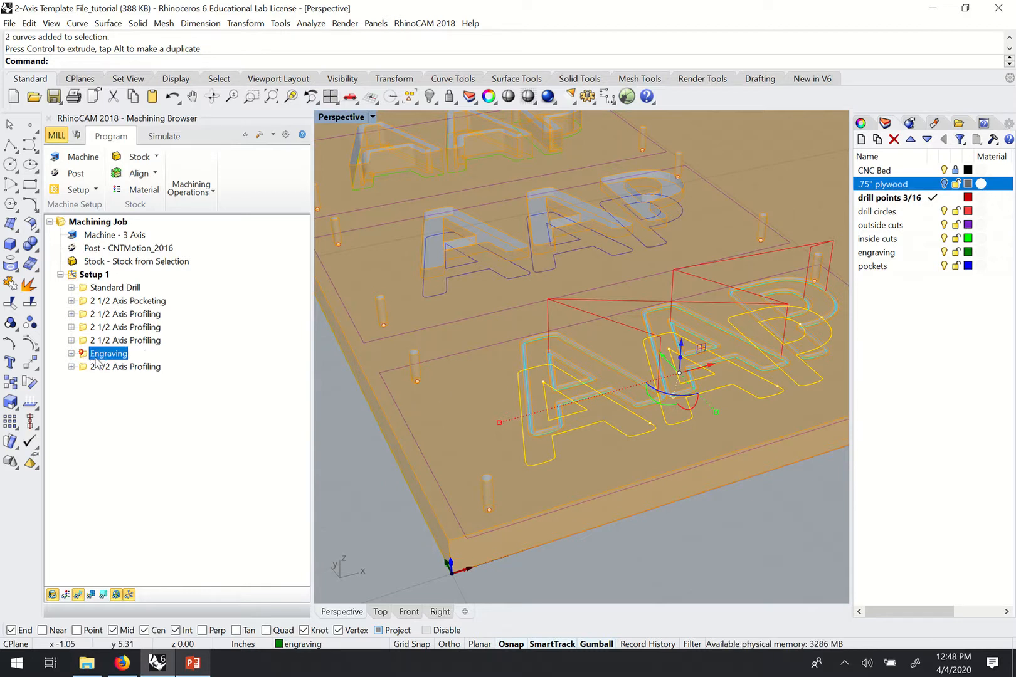
pyautogui.moveTo(686, 349); pyautogui.dragTo(657, 378, button='right')
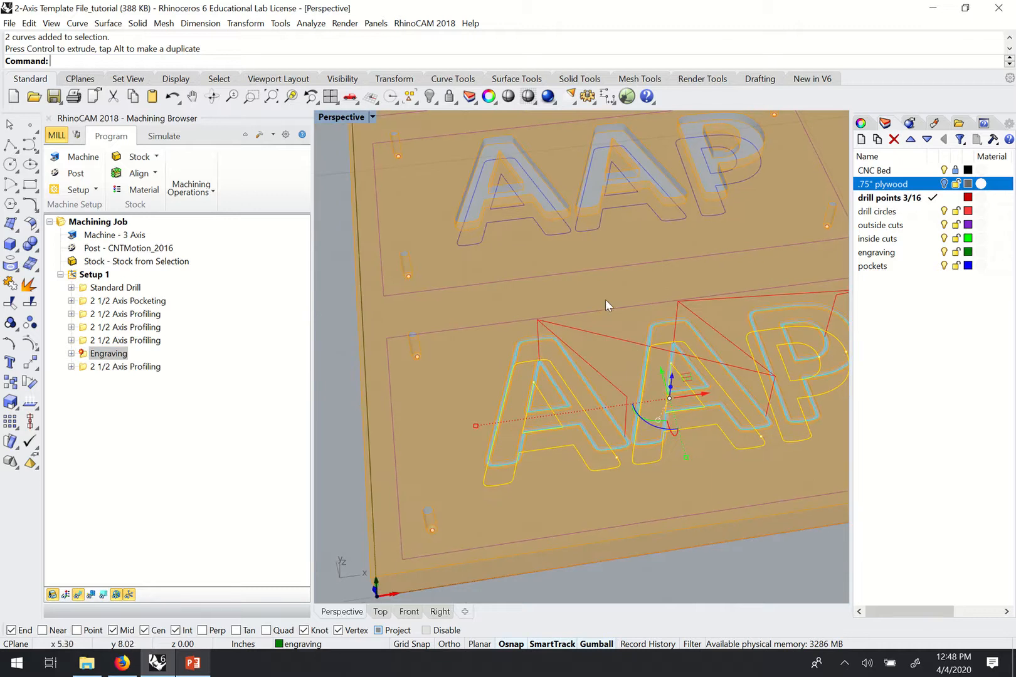
pyautogui.scroll(-3, 605, 299)
pyautogui.moveTo(567, 326); pyautogui.dragTo(566, 362, button='right')
pyautogui.scroll(-2, 566, 357)
pyautogui.moveTo(589, 283); pyautogui.dragTo(568, 299, button='right')
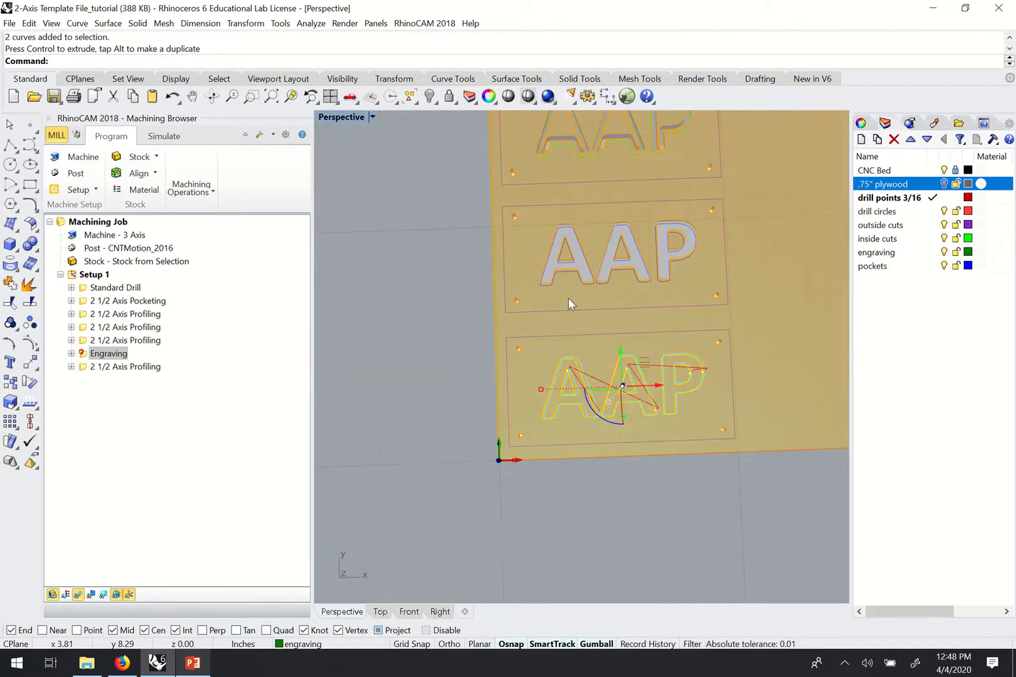
pyautogui.scroll(-2, 568, 298)
pyautogui.scroll(2, 623, 280)
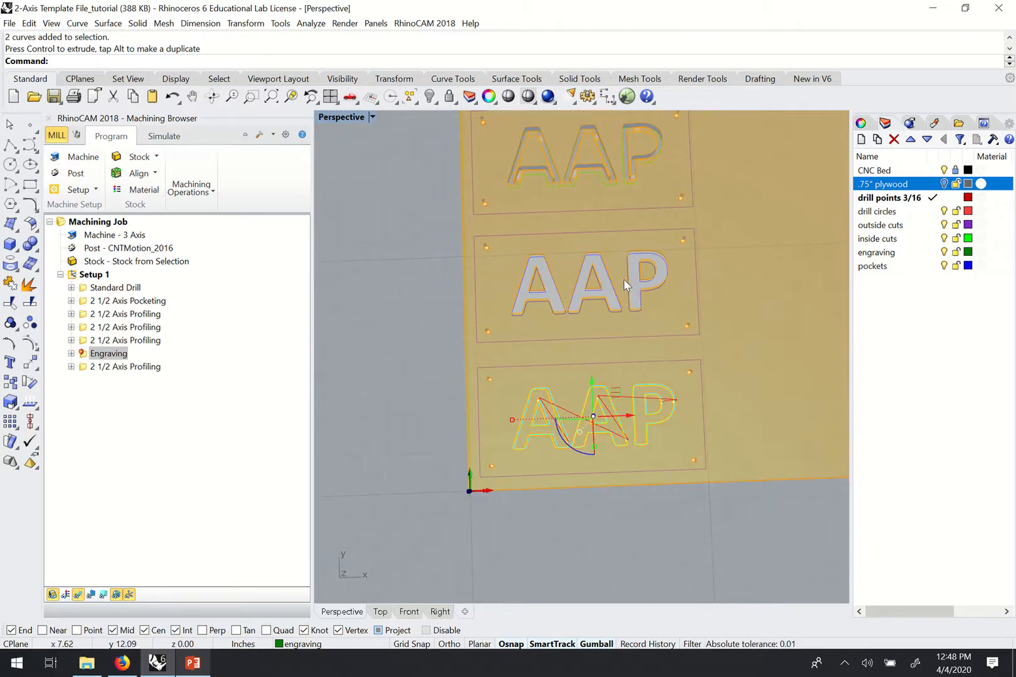
# Display the last 2 1/2 Axis Profiling outside cuts, with holding tabs, around all plaques.
pyautogui.click(165, 139)
pyautogui.click(85, 367)
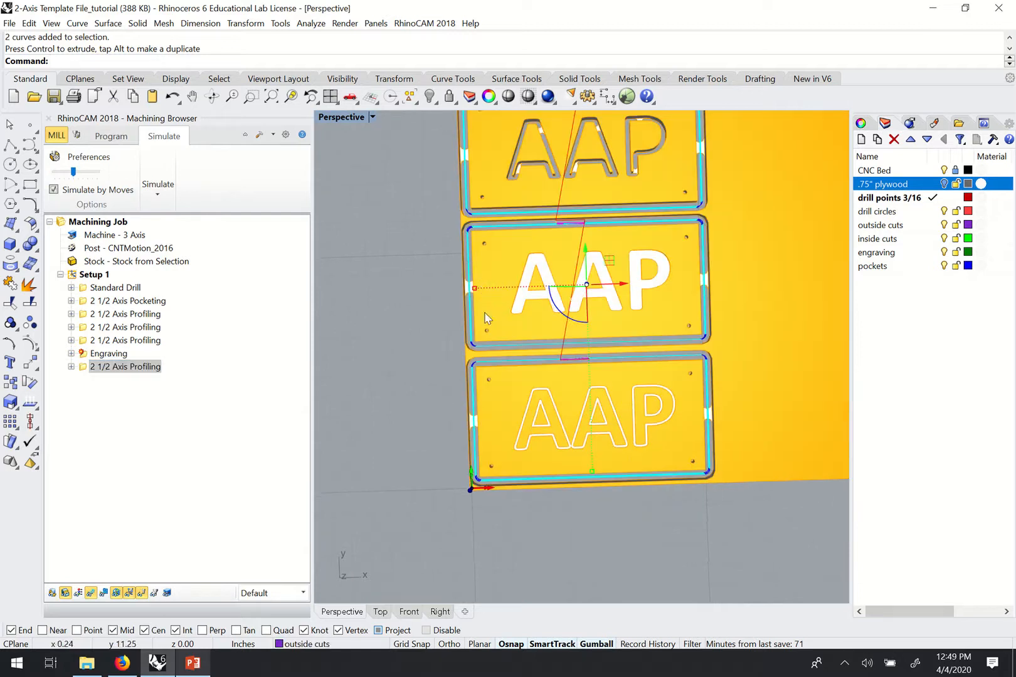
pyautogui.scroll(-3, 461, 212)
pyautogui.scroll(3, 479, 220)
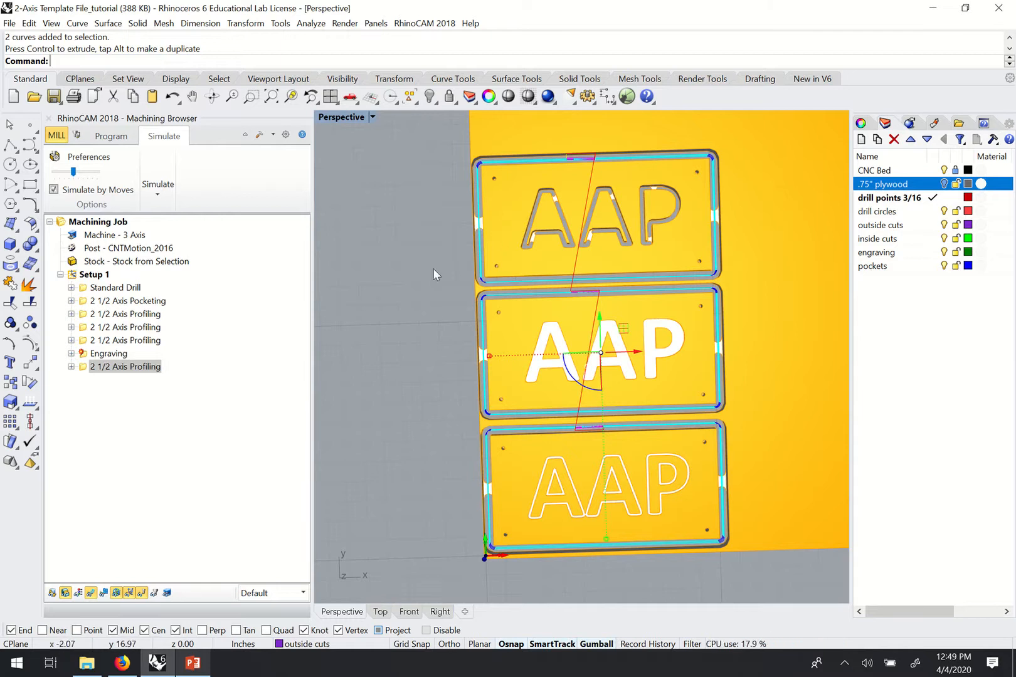
pyautogui.click(111, 136)
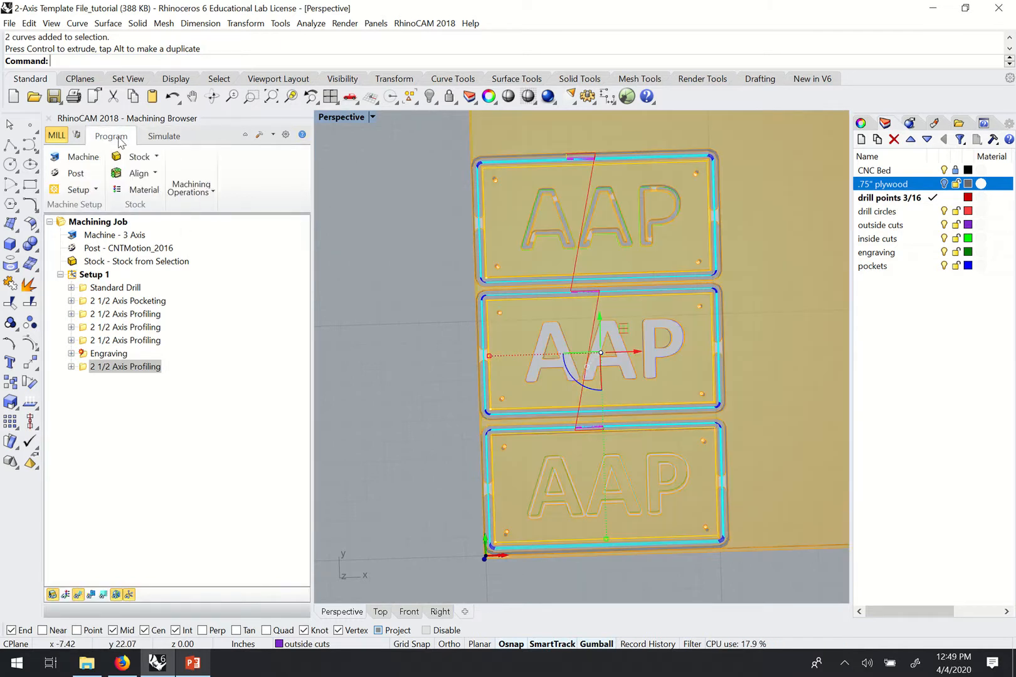
# Move all three AAP signs' curves and drill points 0.25 inch to the right along X.
pyautogui.scroll(-4, 426, 248)
pyautogui.moveTo(426, 189); pyautogui.dragTo(672, 488)
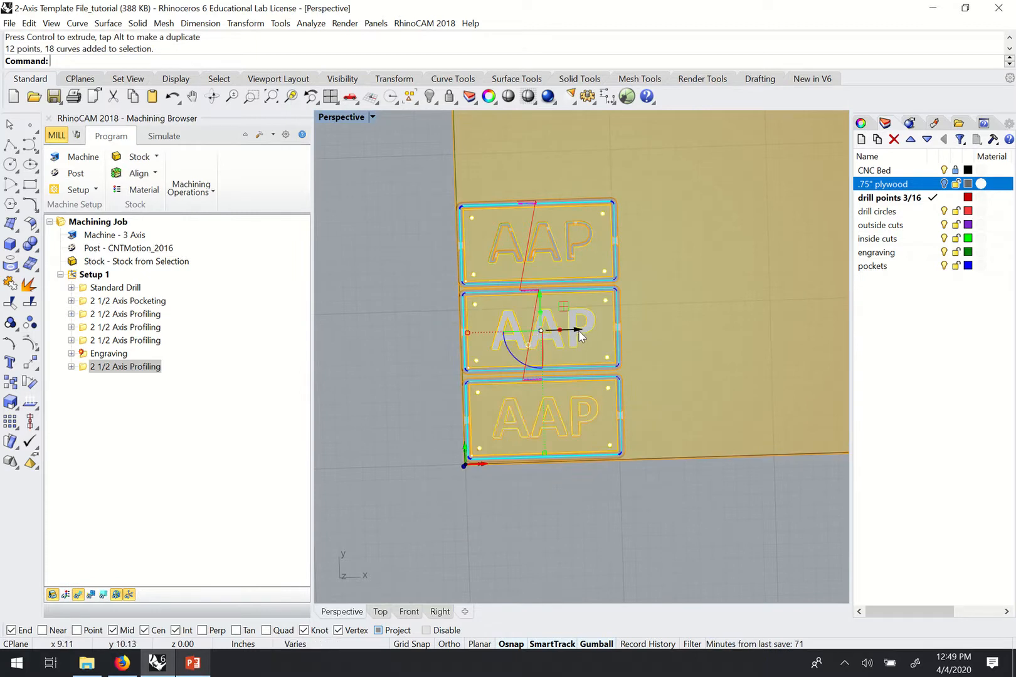
pyautogui.click(575, 332)
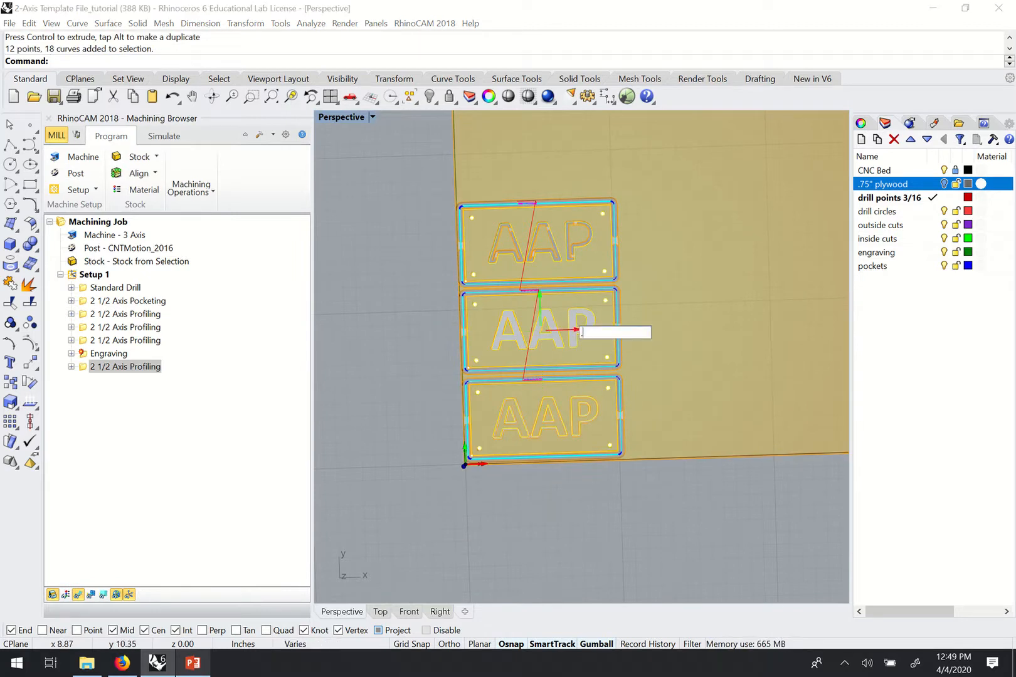
pyautogui.write('.25')
pyautogui.press('Return')
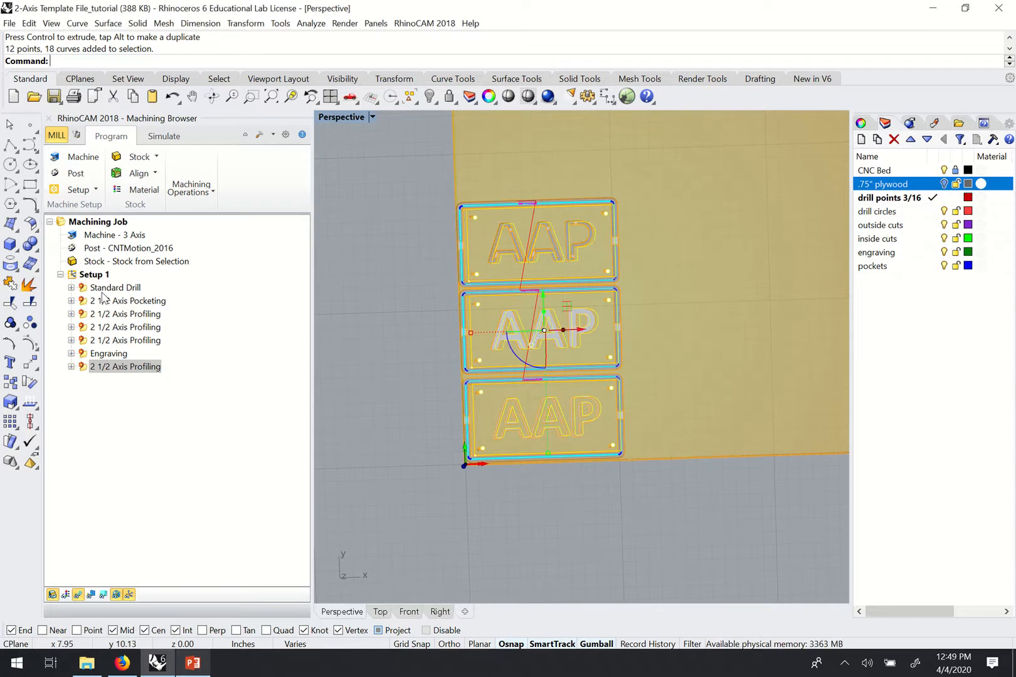
# Orbit the view so the plates face the viewer and select Setup 1.
pyautogui.moveTo(491, 477)
pyautogui.mouseDown(button='right')
pyautogui.moveTo(520, 496)
pyautogui.moveTo(488, 483)
pyautogui.mouseUp(button='right')
pyautogui.moveTo(435, 309); pyautogui.dragTo(454, 321, button='right')
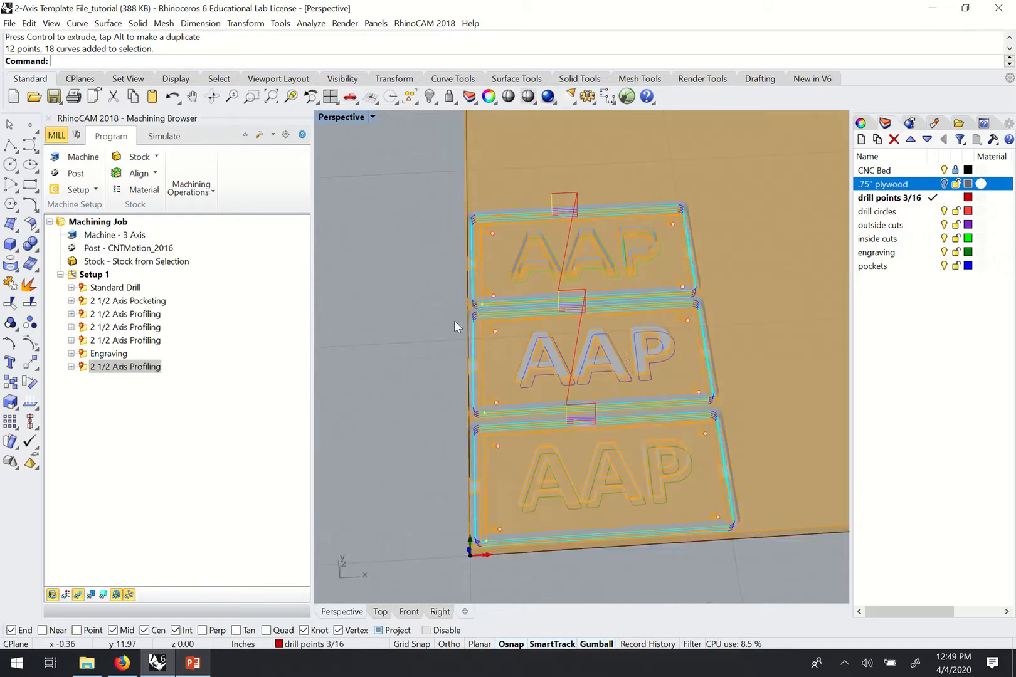
pyautogui.click(94, 274)
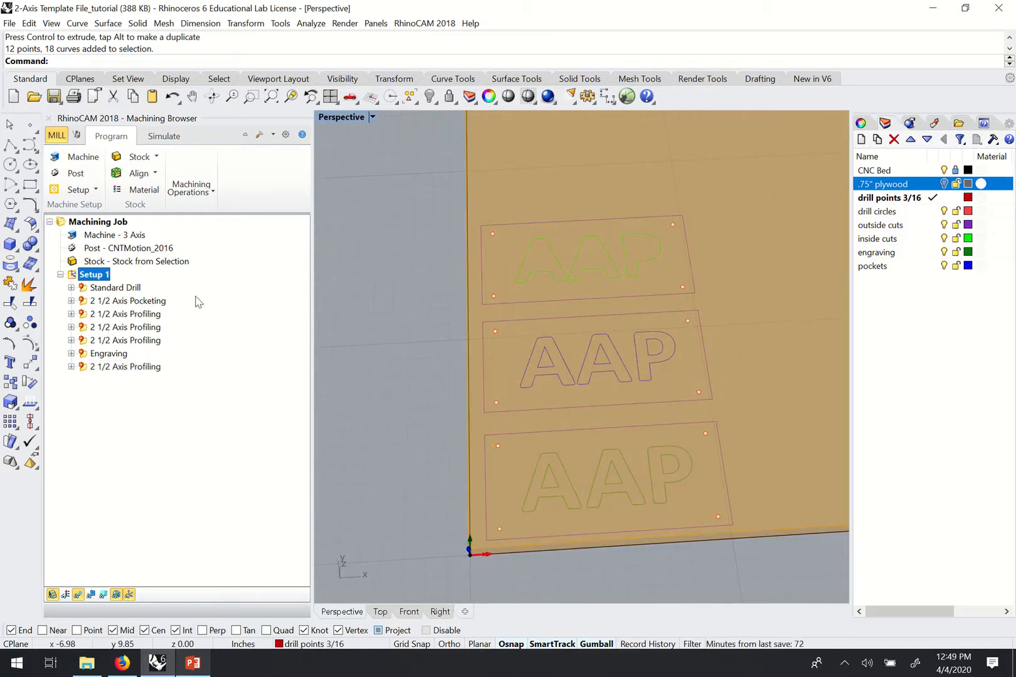
# Regenerate all seven Setup 1 toolpaths, then bring up Setup 1's context menu again.
pyautogui.rightClick(76, 276)
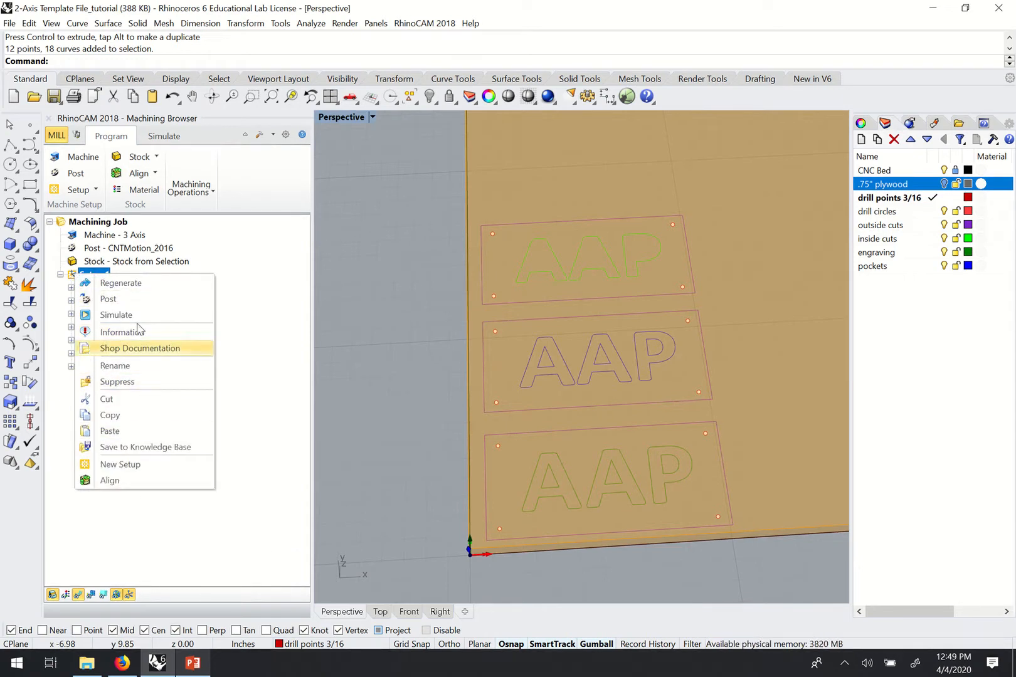
pyautogui.click(121, 283)
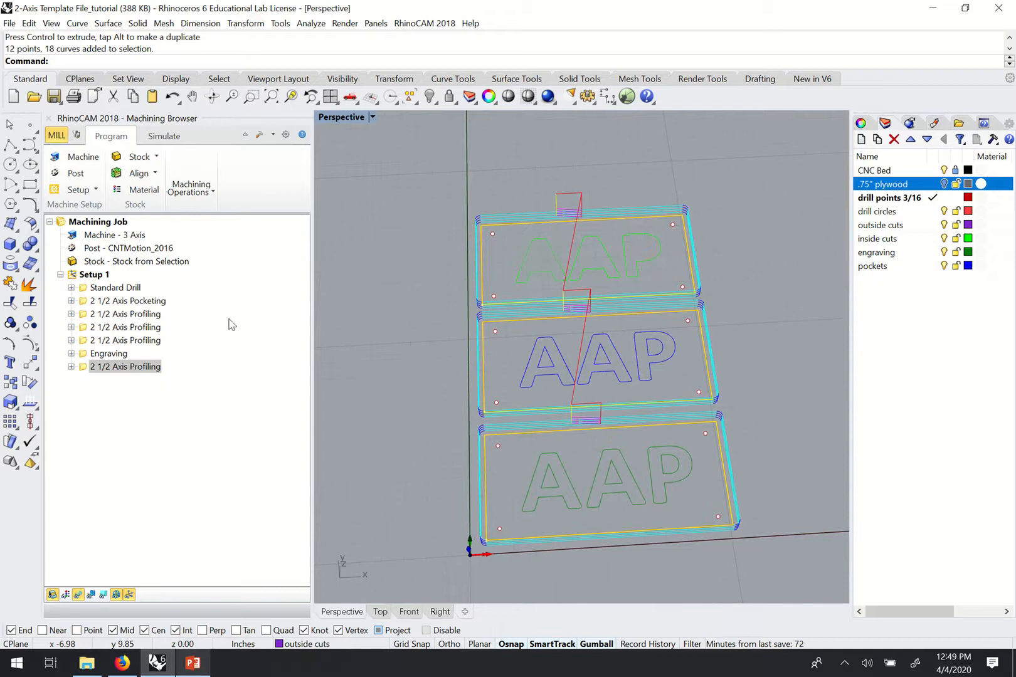
pyautogui.click(94, 274)
pyautogui.rightClick(88, 275)
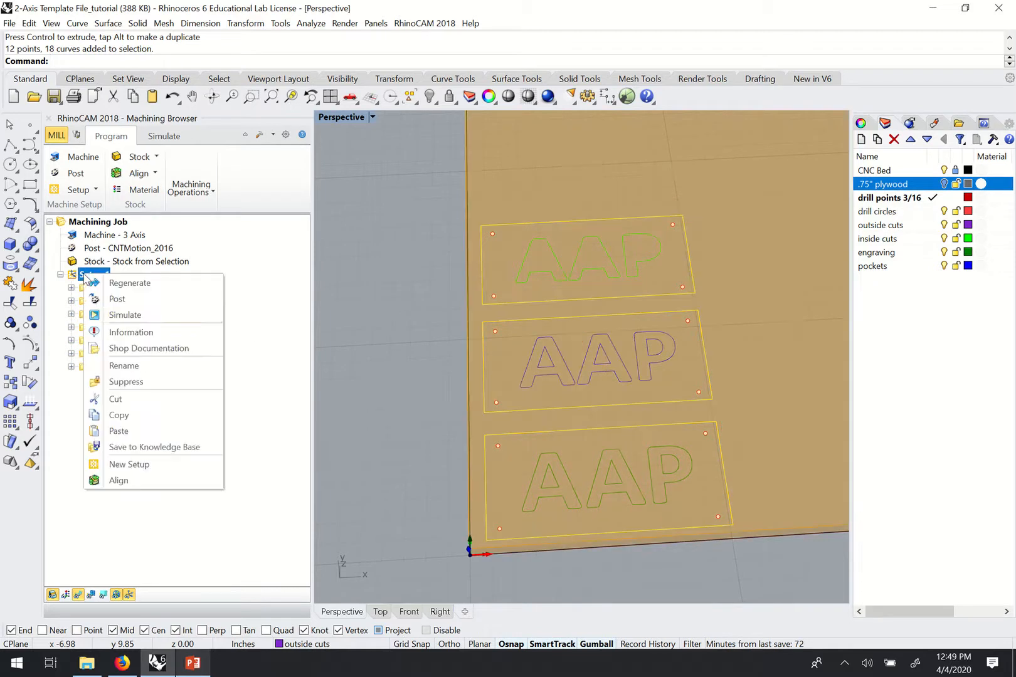
# Simulate Setup 1's cuts and view the machined plywood plates diagonally.
pyautogui.click(142, 315)
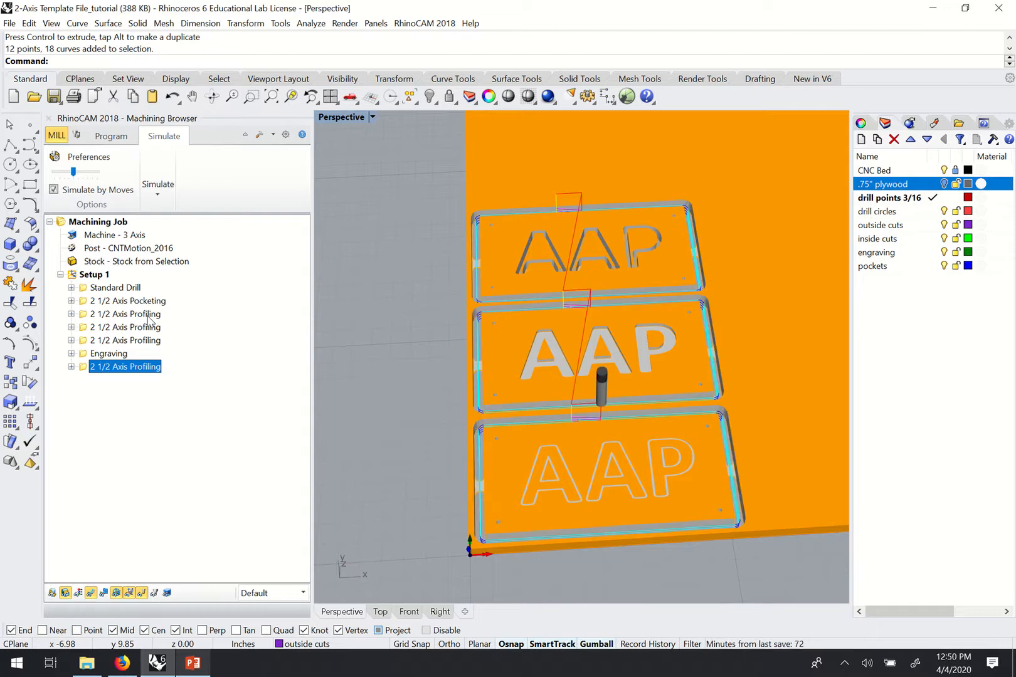
pyautogui.moveTo(597, 303); pyautogui.dragTo(613, 500, button='right')
pyautogui.scroll(6, 629, 521)
pyautogui.scroll(-4, 597, 500)
pyautogui.scroll(8, 684, 320)
pyautogui.scroll(-4, 690, 322)
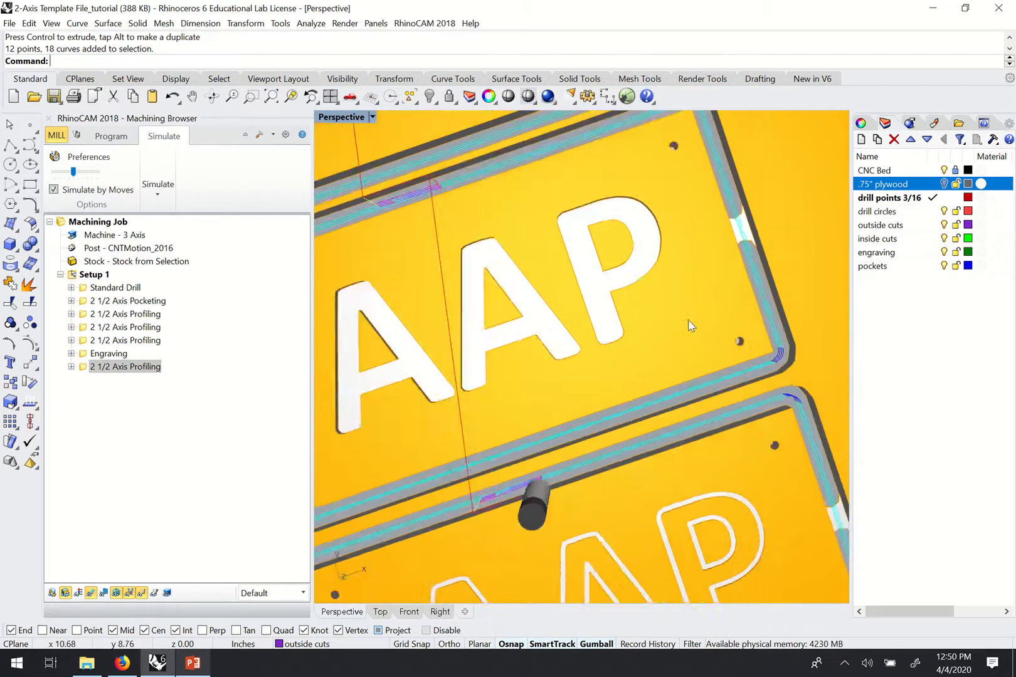
# Inspect the simulated plaques from level and oblique angles, then display the 2 1/2 Axis Pocketing toolpath.
pyautogui.moveTo(689, 324); pyautogui.dragTo(637, 279, button='right')
pyautogui.scroll(-4, 658, 319)
pyautogui.scroll(-2, 583, 286)
pyautogui.scroll(5, 580, 203)
pyautogui.moveTo(626, 356); pyautogui.dragTo(680, 332, button='right')
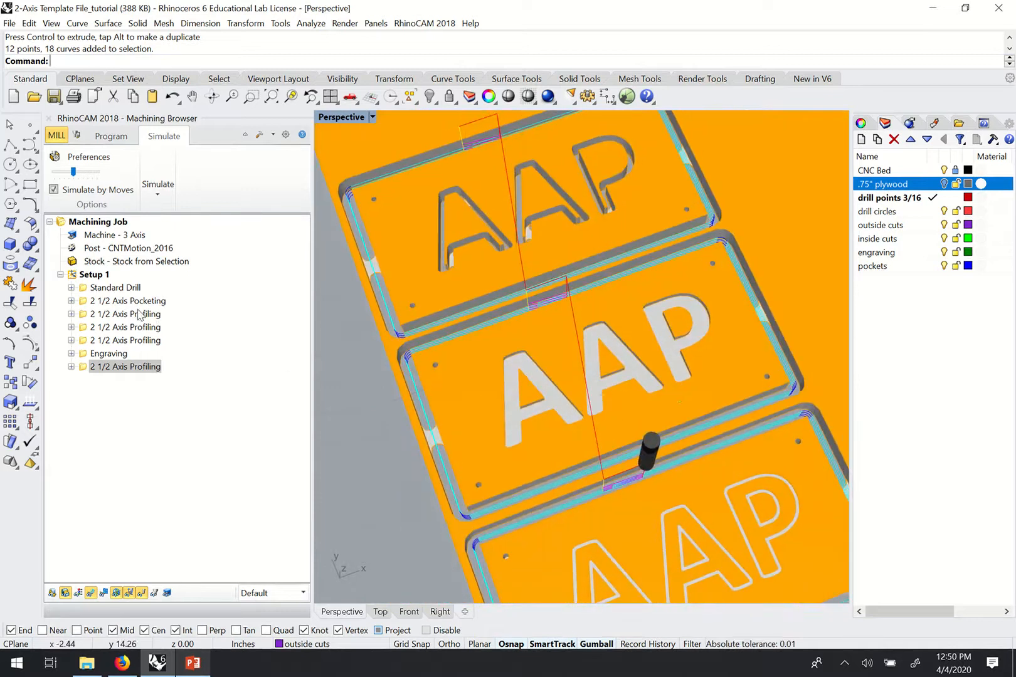
pyautogui.scroll(-5, 704, 437)
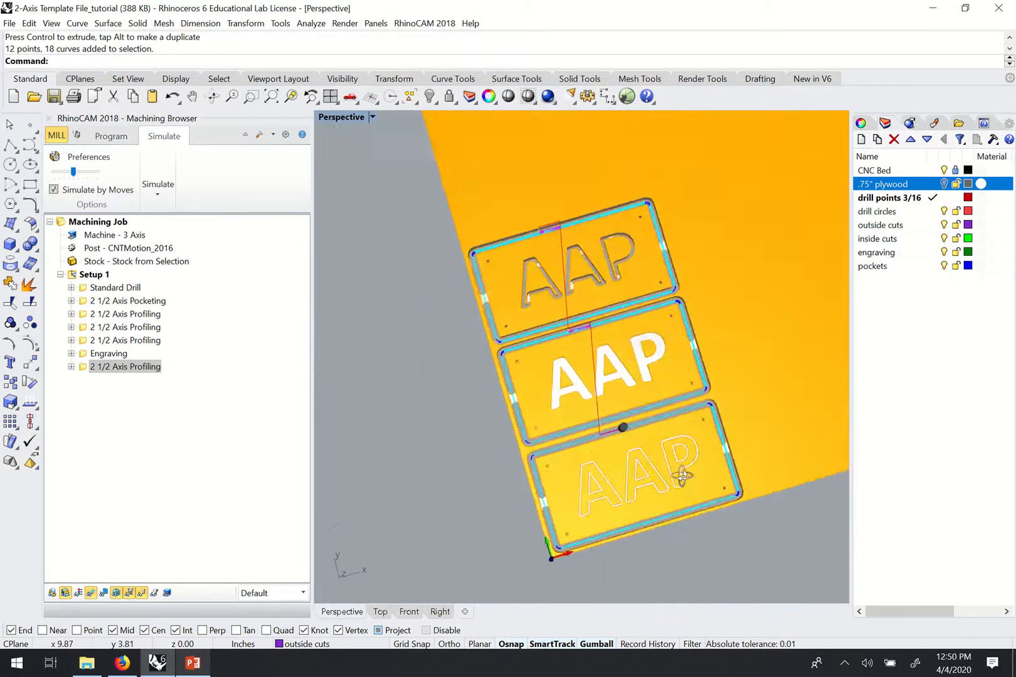
pyautogui.scroll(5, 592, 365)
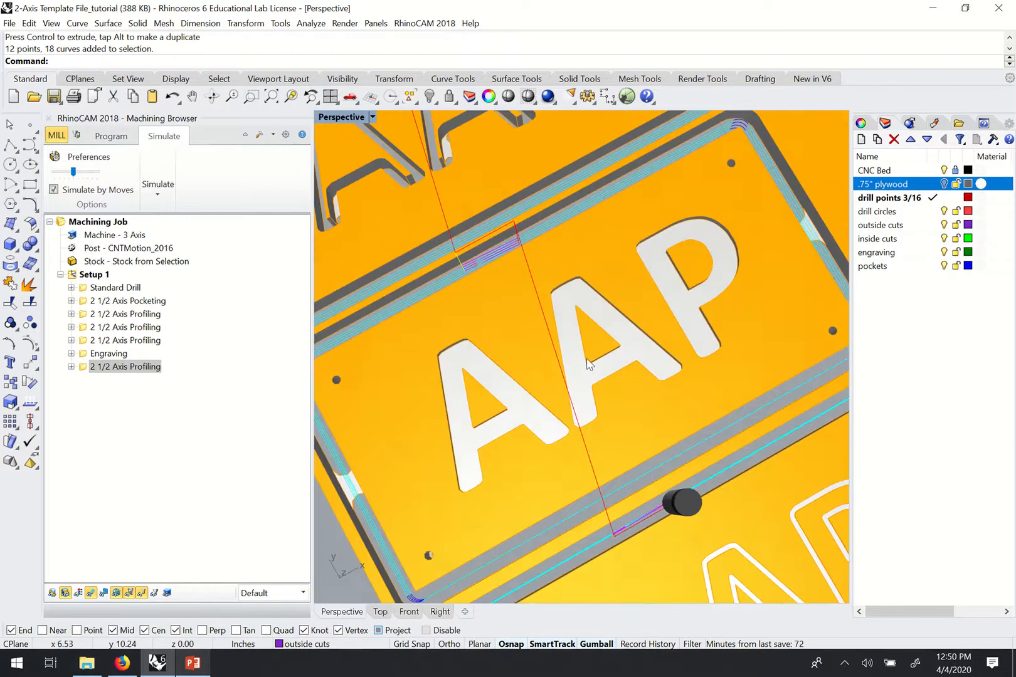
pyautogui.scroll(-4, 582, 362)
pyautogui.moveTo(575, 354); pyautogui.dragTo(567, 340, button='right')
pyautogui.scroll(4, 607, 339)
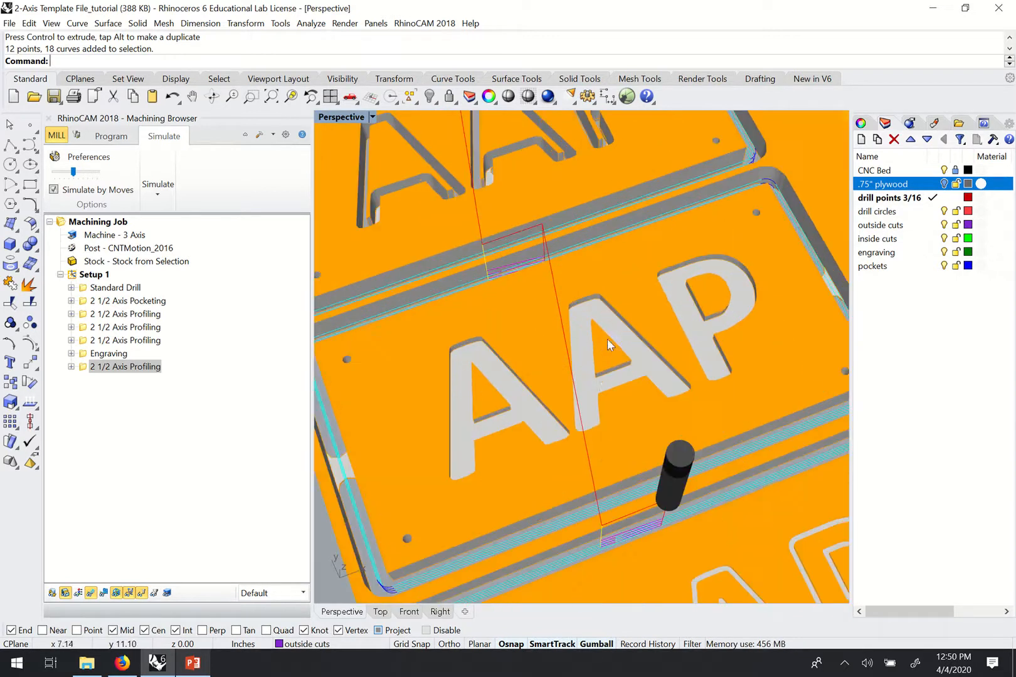
pyautogui.click(140, 302)
pyautogui.moveTo(694, 423); pyautogui.dragTo(701, 464, button='right')
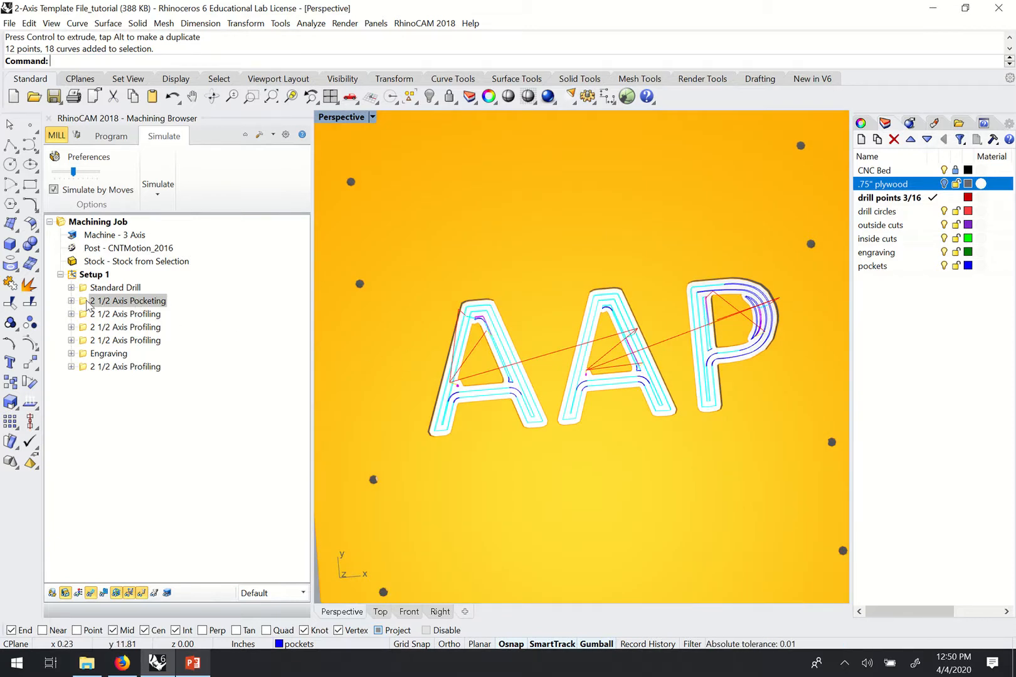
# Compare the 2 1/2 Axis Pocketing toolpath with the first profiling operation's toolpath.
pyautogui.click(89, 302)
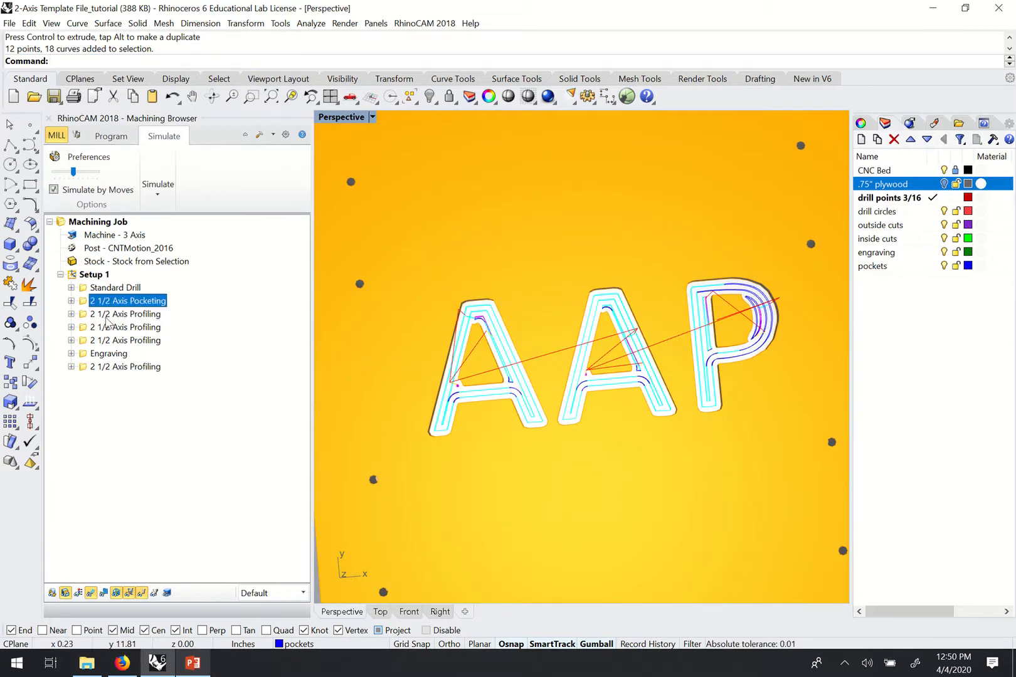
pyautogui.click(106, 316)
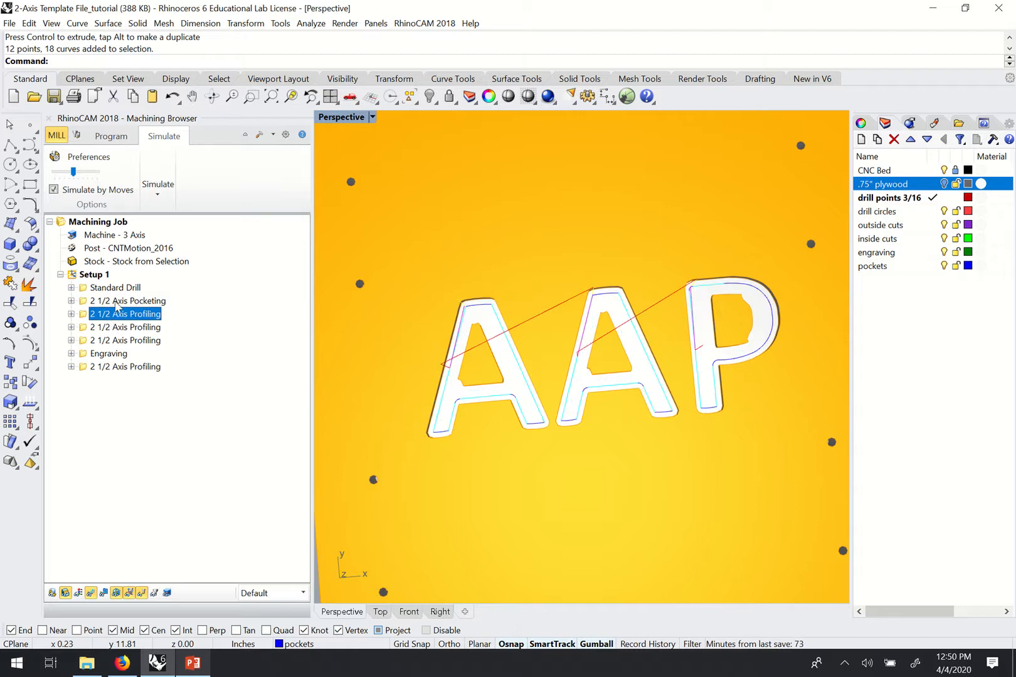
pyautogui.click(116, 303)
pyautogui.click(116, 316)
pyautogui.click(120, 303)
pyautogui.click(119, 315)
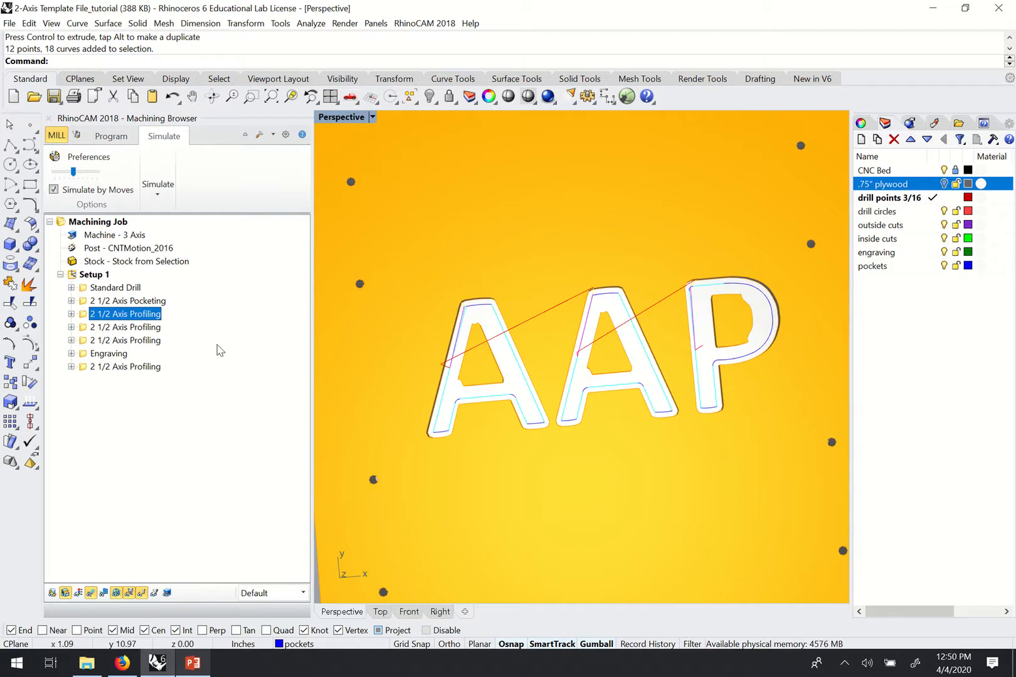
pyautogui.press('Up')
pyautogui.click(116, 314)
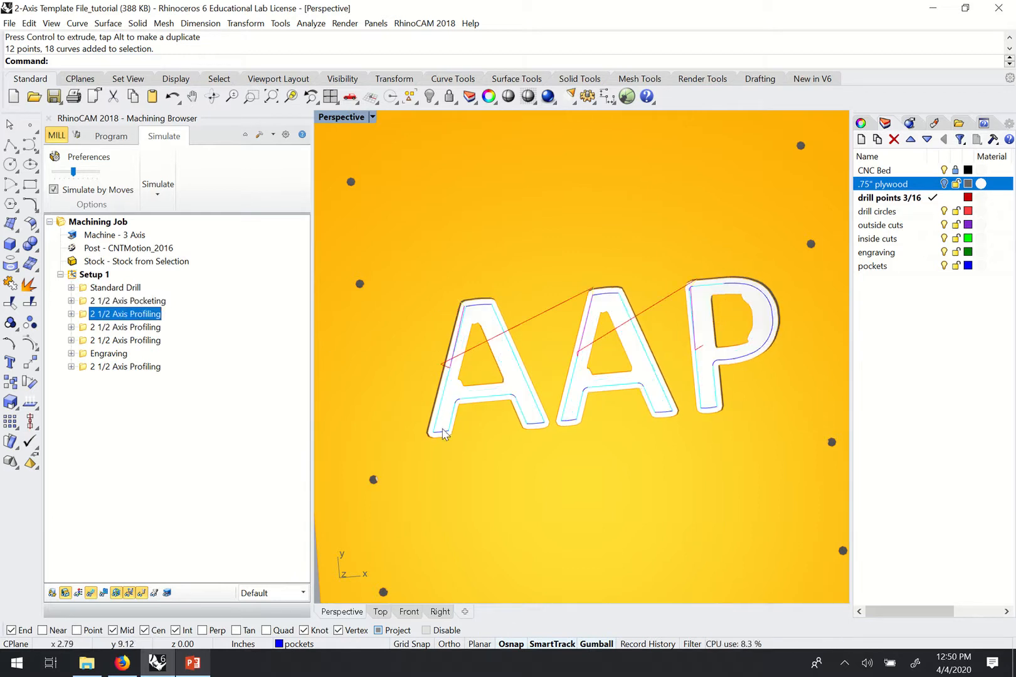
pyautogui.press('Up')
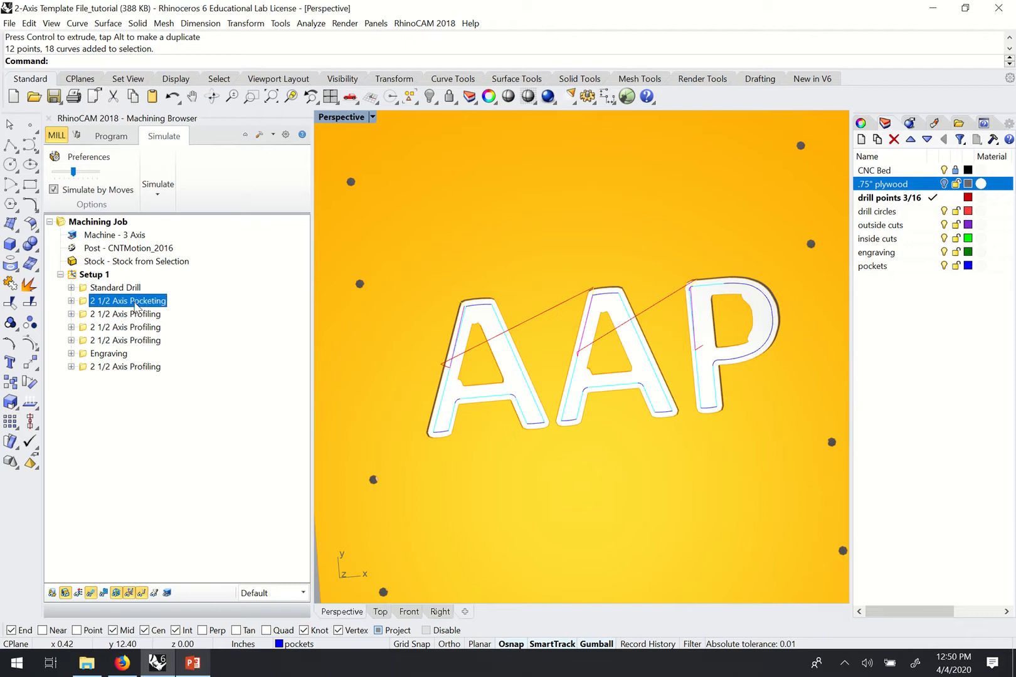
pyautogui.click(136, 315)
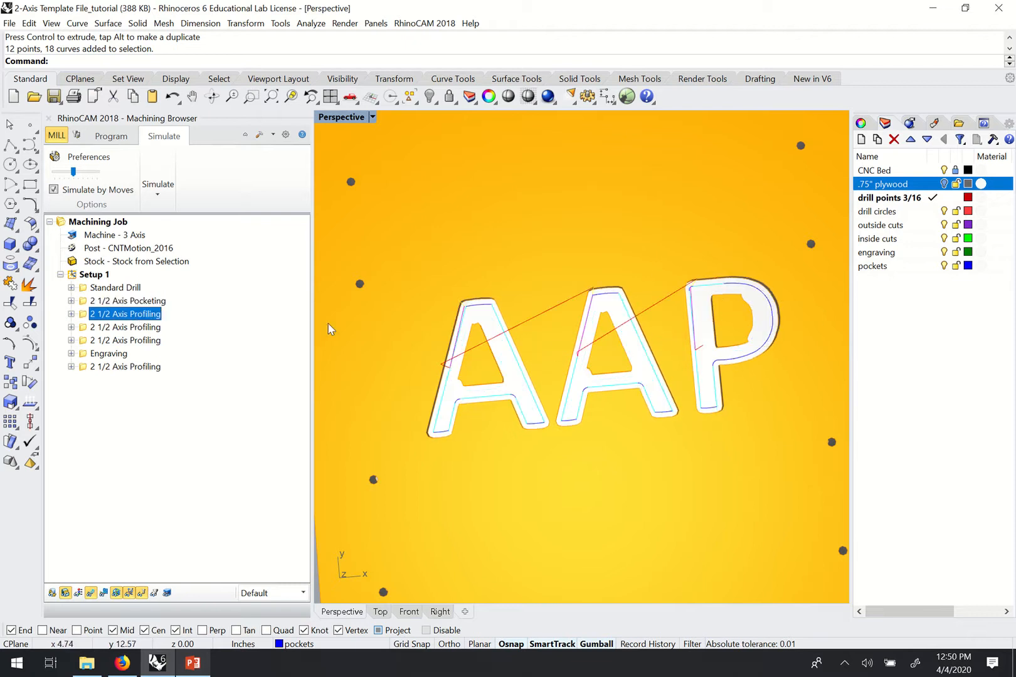
pyautogui.click(150, 303)
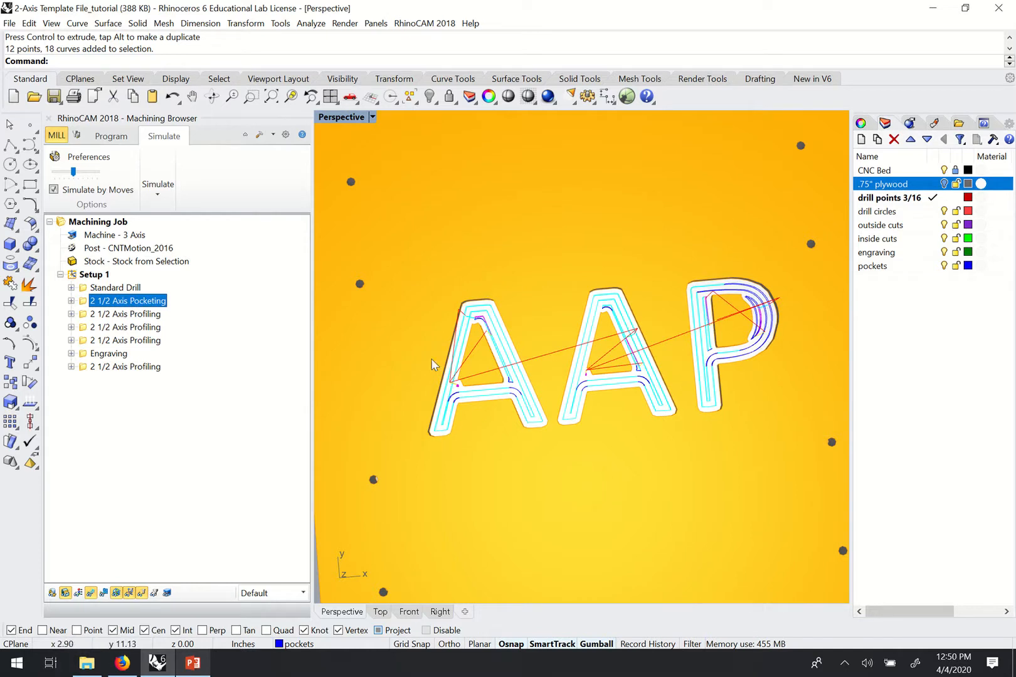
pyautogui.click(124, 314)
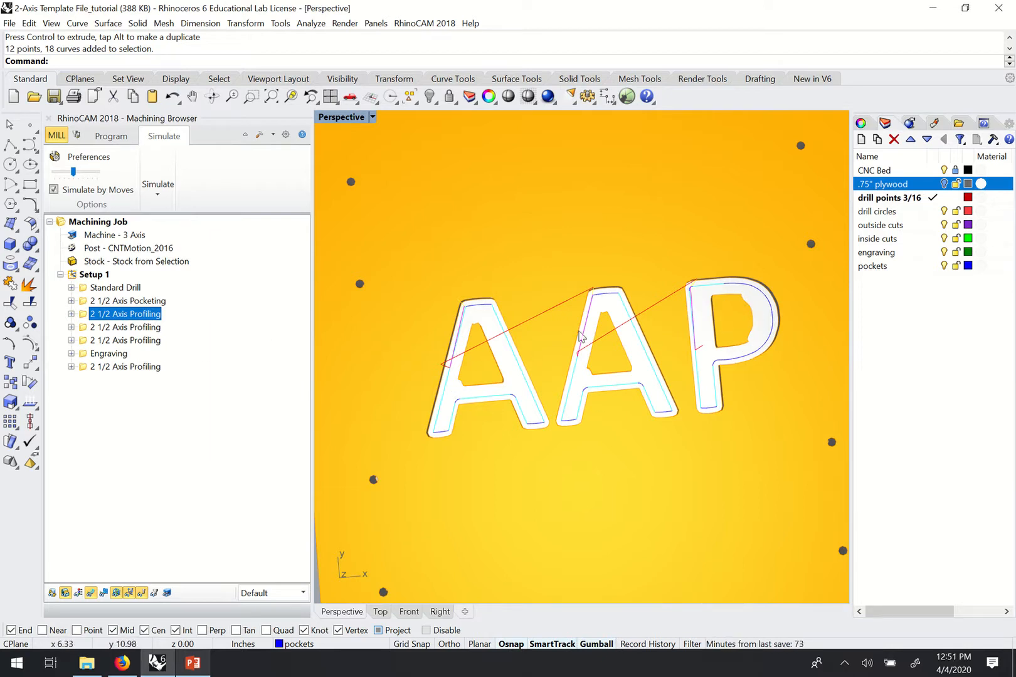
# Review the second profiling toolpath at a tilt, then the pocketing toolpath from above.
pyautogui.click(153, 327)
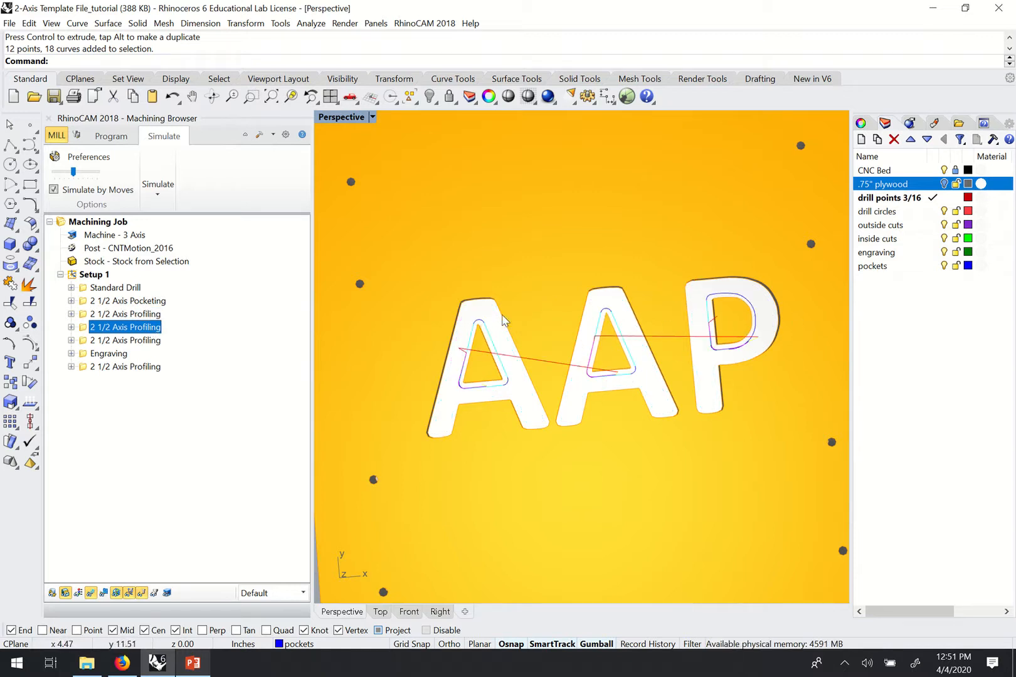
pyautogui.moveTo(562, 380); pyautogui.dragTo(608, 330, button='right')
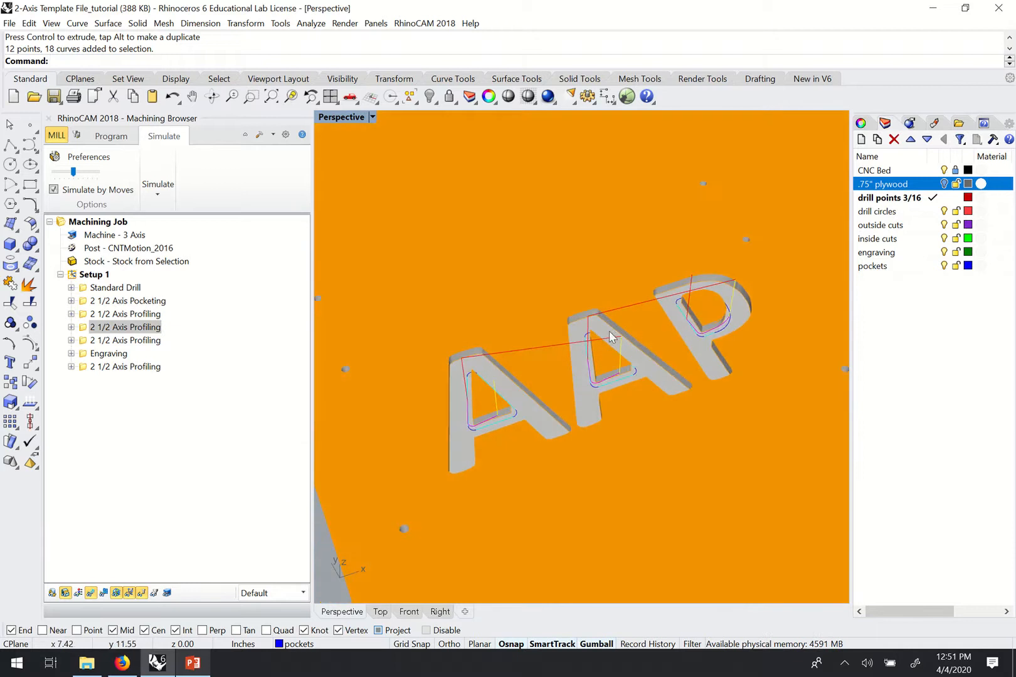
pyautogui.scroll(-12, 611, 332)
pyautogui.scroll(5, 624, 344)
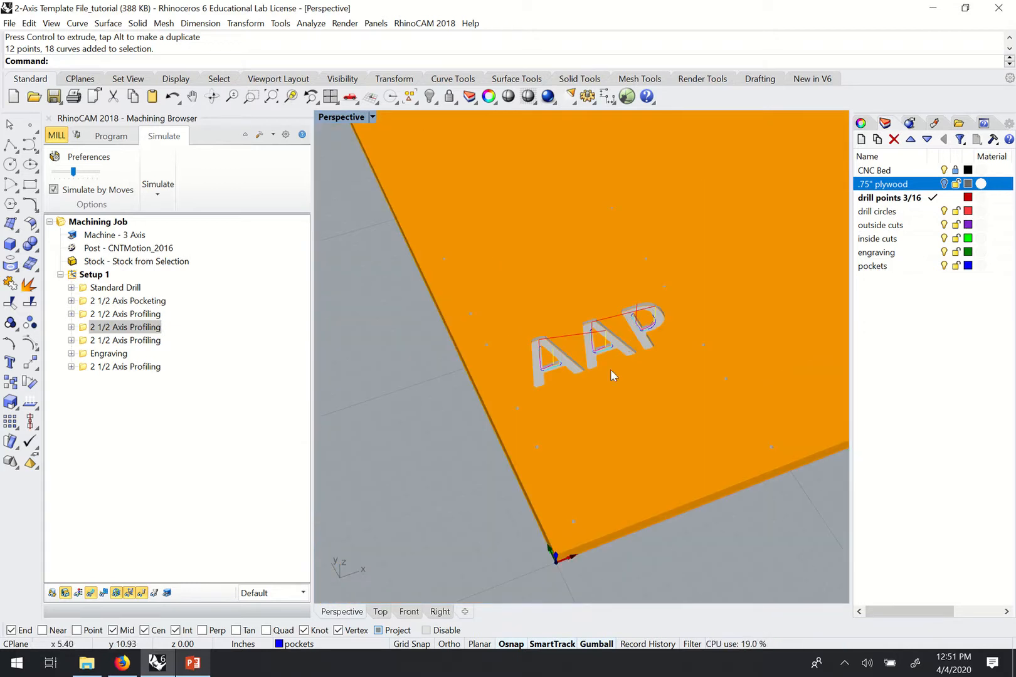
pyautogui.click(131, 303)
pyautogui.scroll(6, 602, 348)
pyautogui.moveTo(659, 330); pyautogui.dragTo(617, 358, button='right')
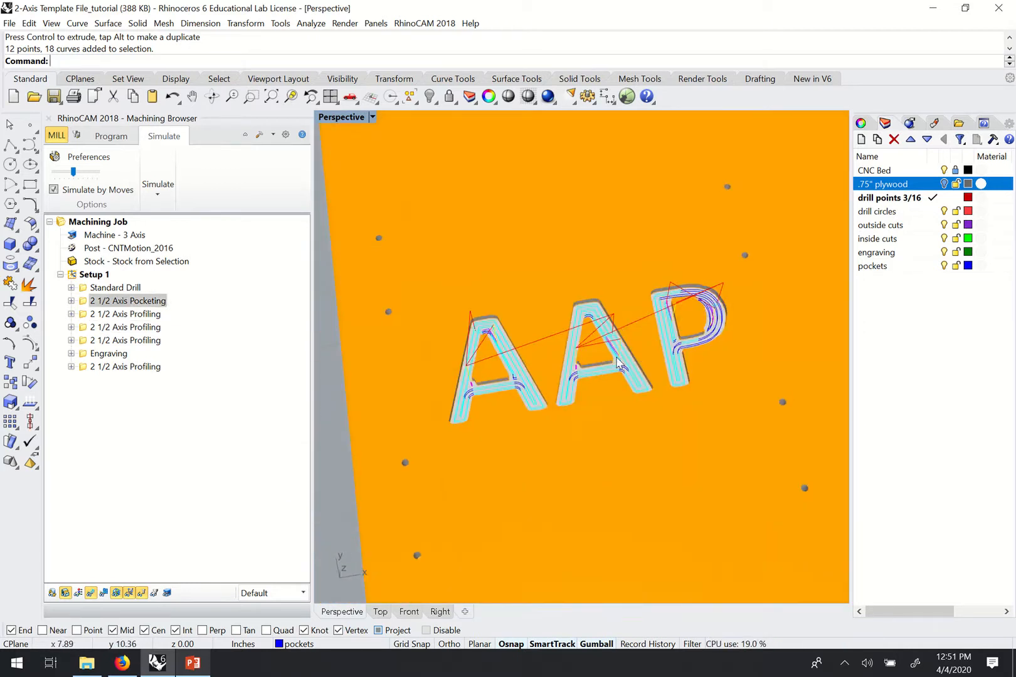
pyautogui.scroll(-10, 621, 363)
pyautogui.scroll(3, 650, 363)
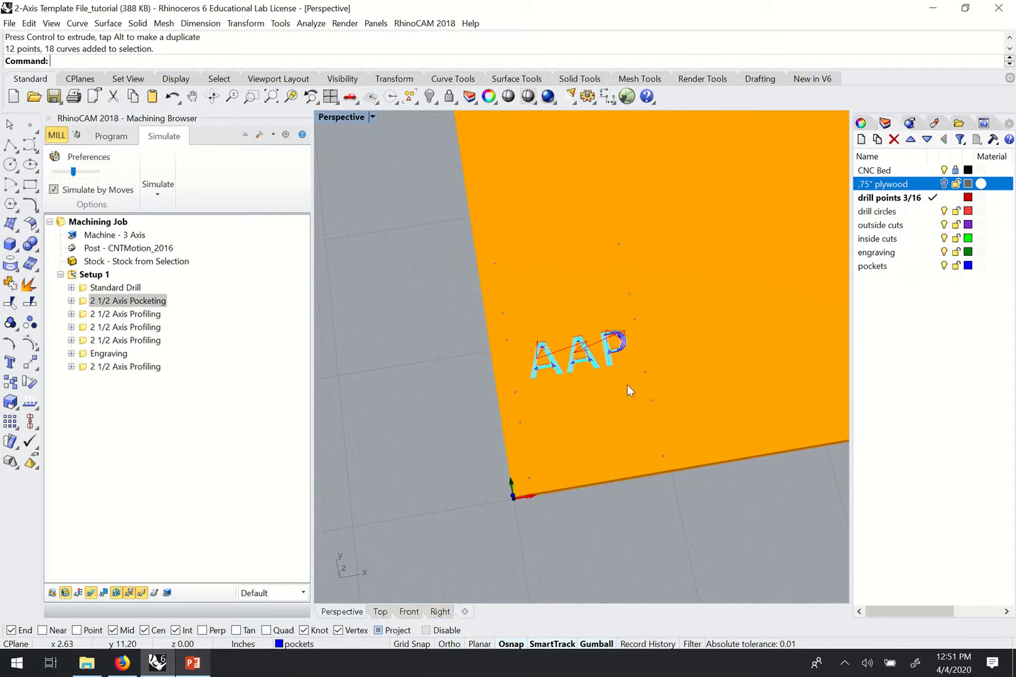
# Check the first, second and third profiling, Engraving and outside-cut toolpaths with holding tabs.
pyautogui.click(90, 315)
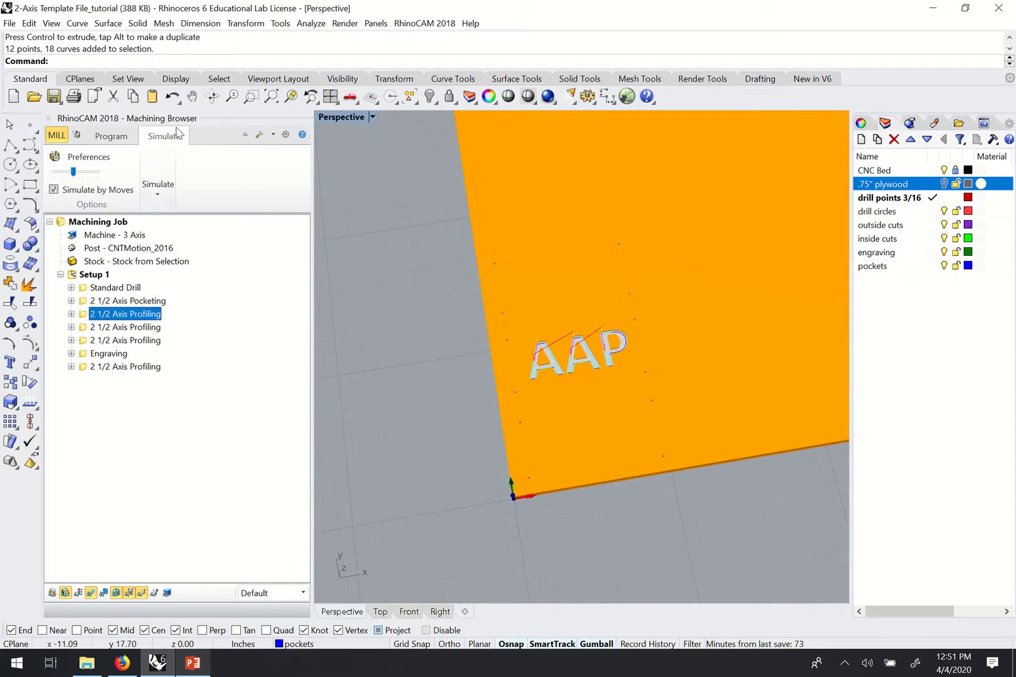
pyautogui.click(99, 328)
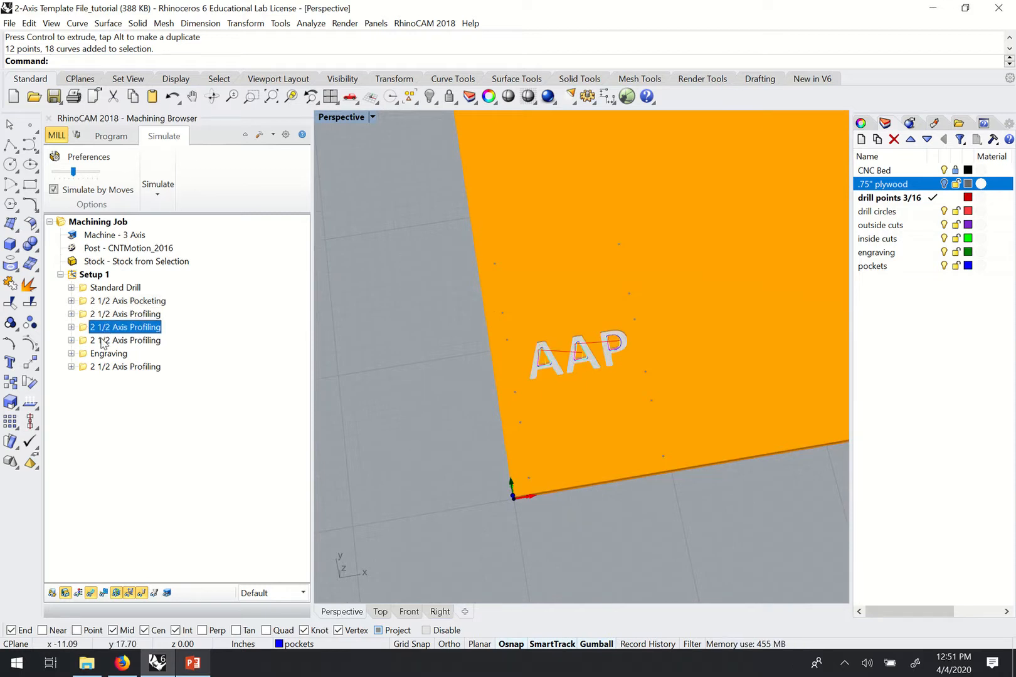
pyautogui.click(101, 340)
pyautogui.moveTo(577, 326)
pyautogui.mouseDown(button='right')
pyautogui.moveTo(576, 344)
pyautogui.moveTo(585, 323)
pyautogui.mouseUp(button='right')
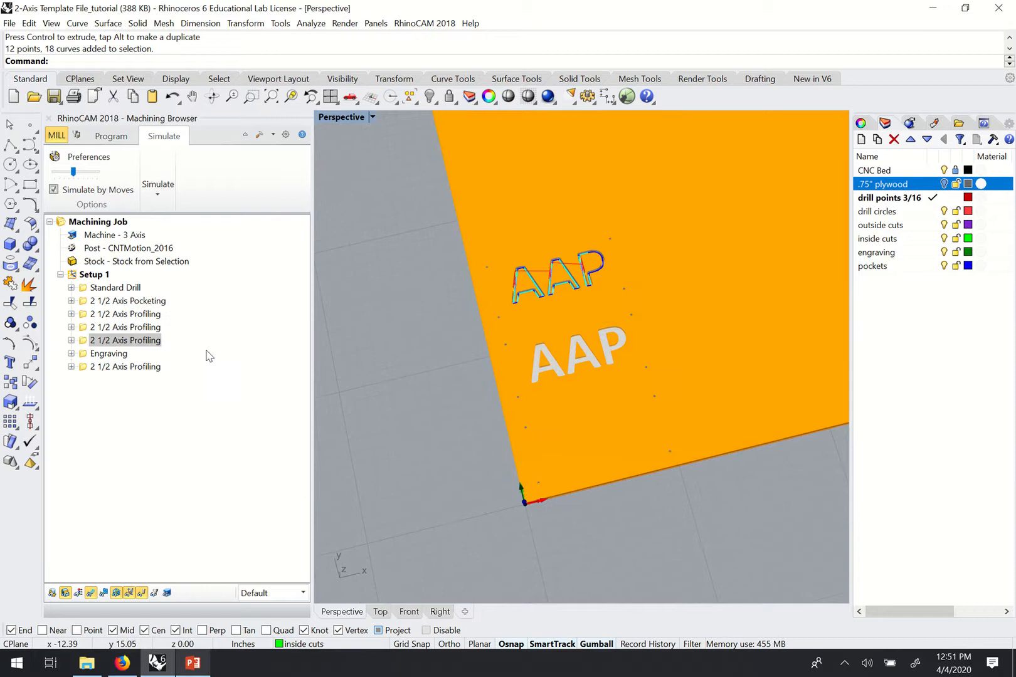
pyautogui.click(126, 354)
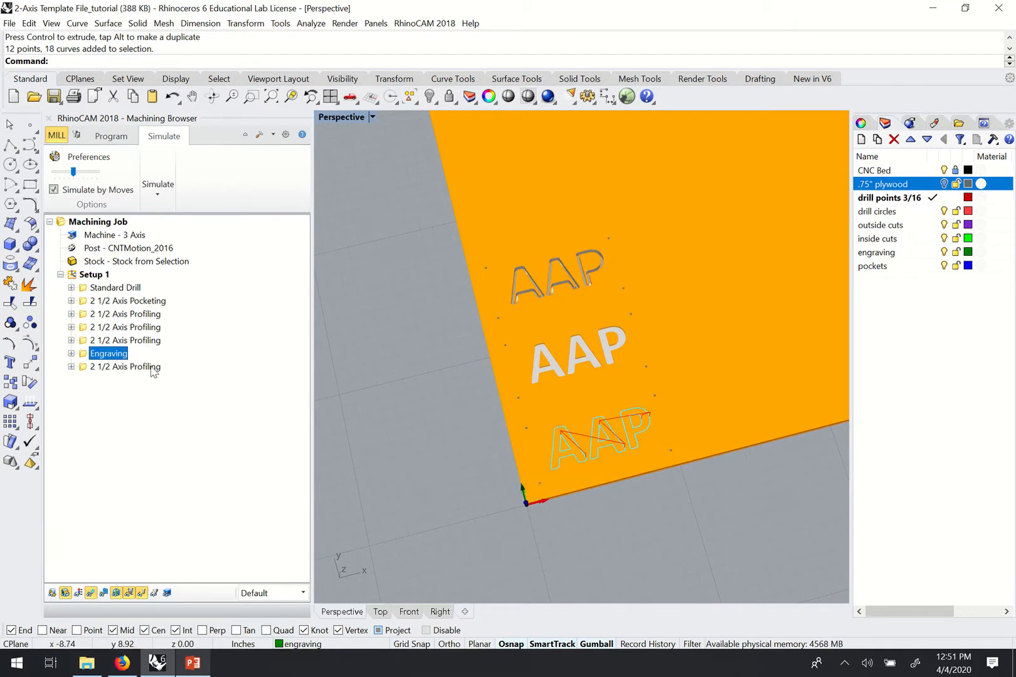
pyautogui.click(153, 369)
pyautogui.moveTo(583, 373); pyautogui.dragTo(552, 344, button='right')
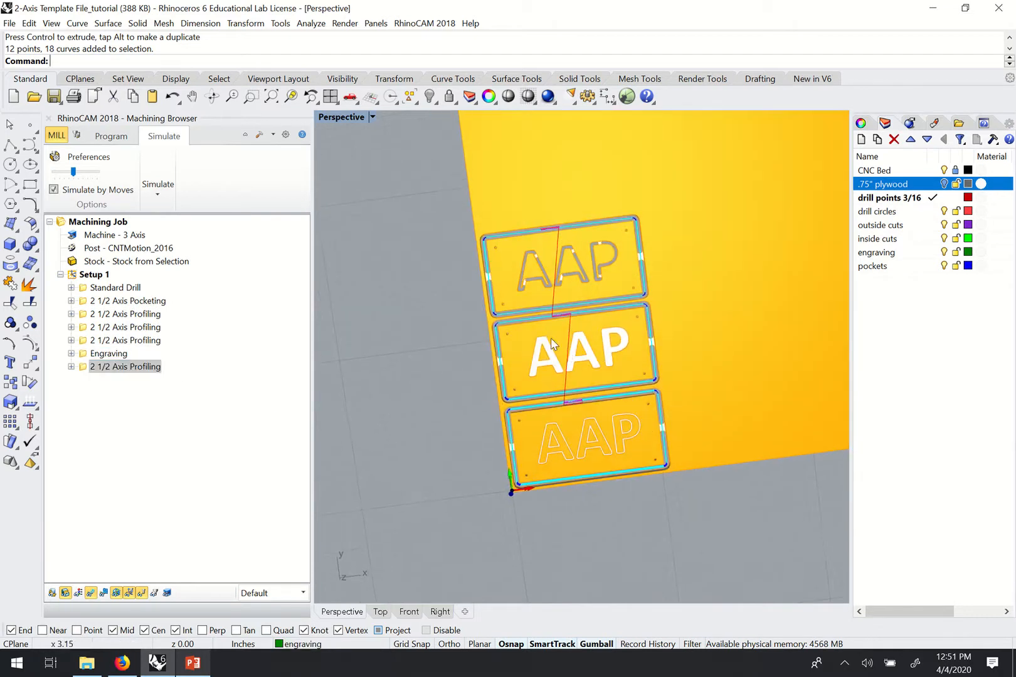
pyautogui.click(86, 369)
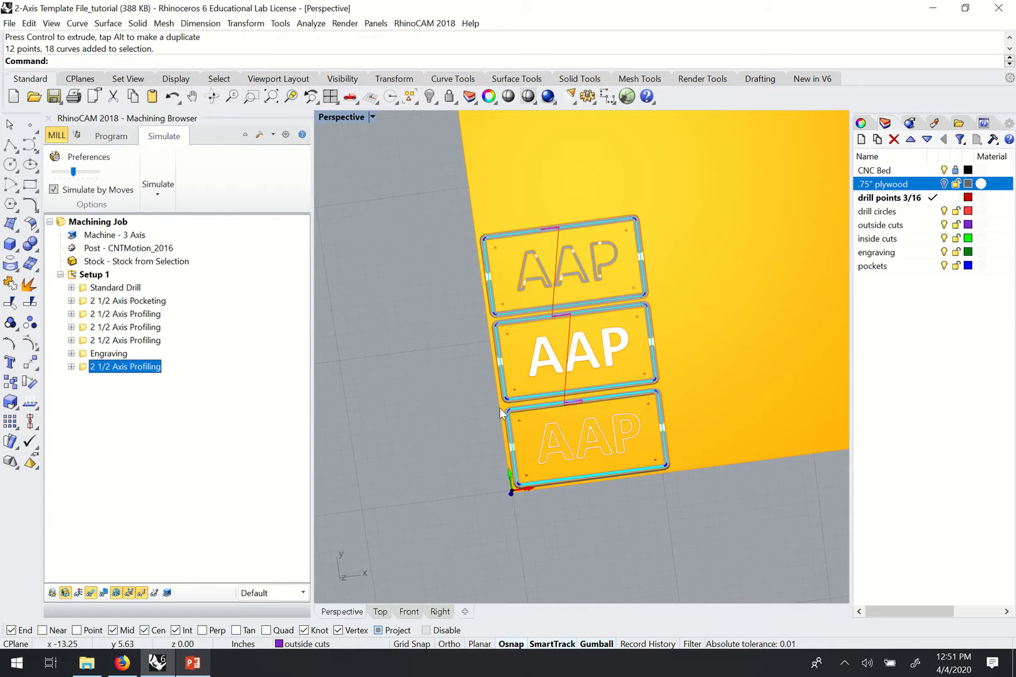
pyautogui.scroll(4, 639, 351)
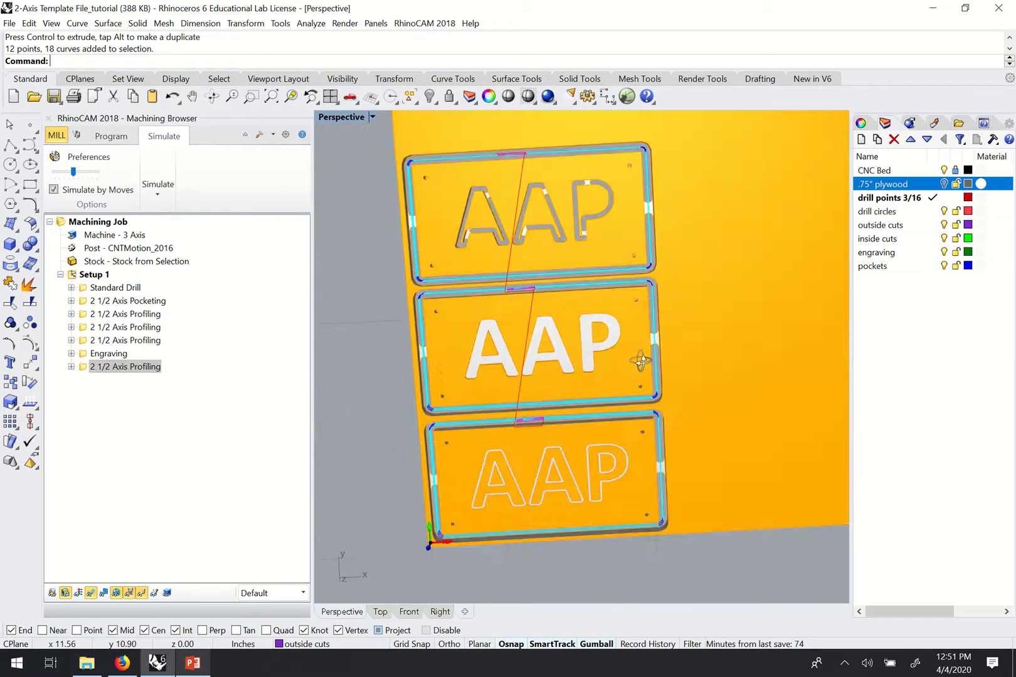
pyautogui.moveTo(641, 362); pyautogui.dragTo(586, 370, button='right')
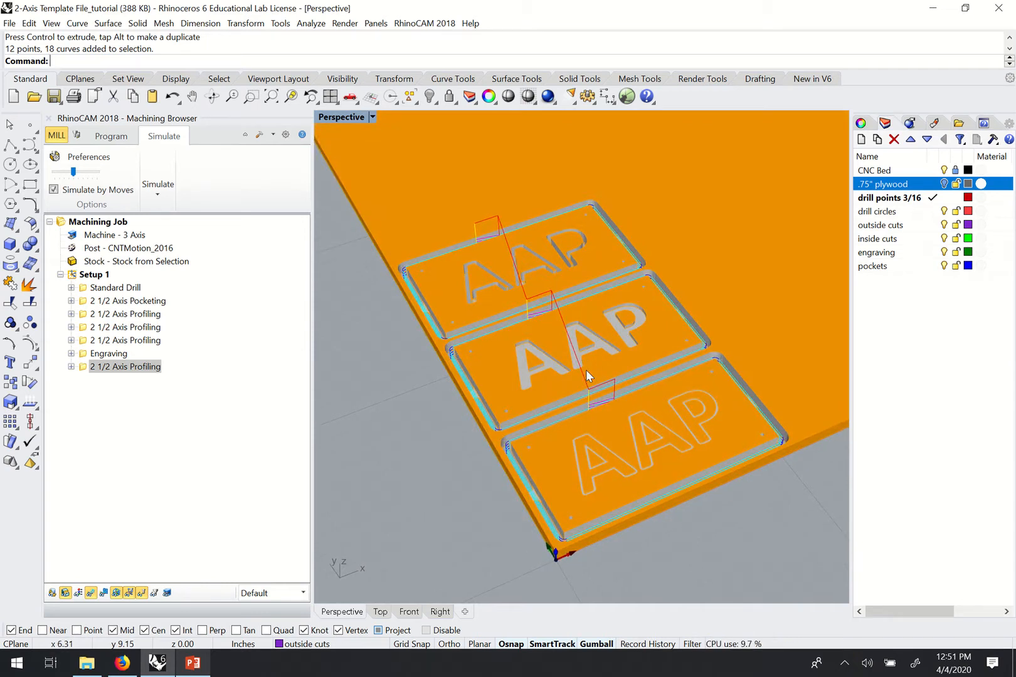
pyautogui.moveTo(644, 348); pyautogui.dragTo(510, 289, button='right')
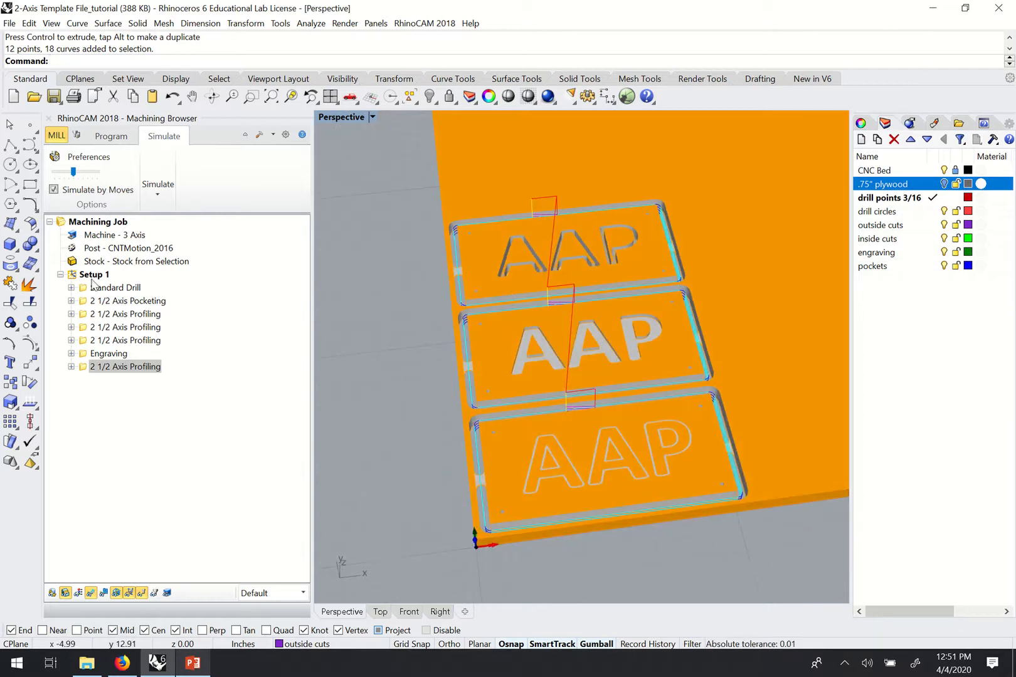
pyautogui.moveTo(419, 417); pyautogui.dragTo(558, 380, button='right')
pyautogui.moveTo(564, 314); pyautogui.dragTo(561, 381, button='right')
pyautogui.scroll(-2, 561, 381)
pyautogui.scroll(4, 561, 381)
pyautogui.moveTo(561, 320)
pyautogui.mouseDown(button='right')
pyautogui.moveTo(567, 334)
pyautogui.moveTo(551, 307)
pyautogui.mouseUp(button='right')
pyautogui.scroll(-2, 561, 319)
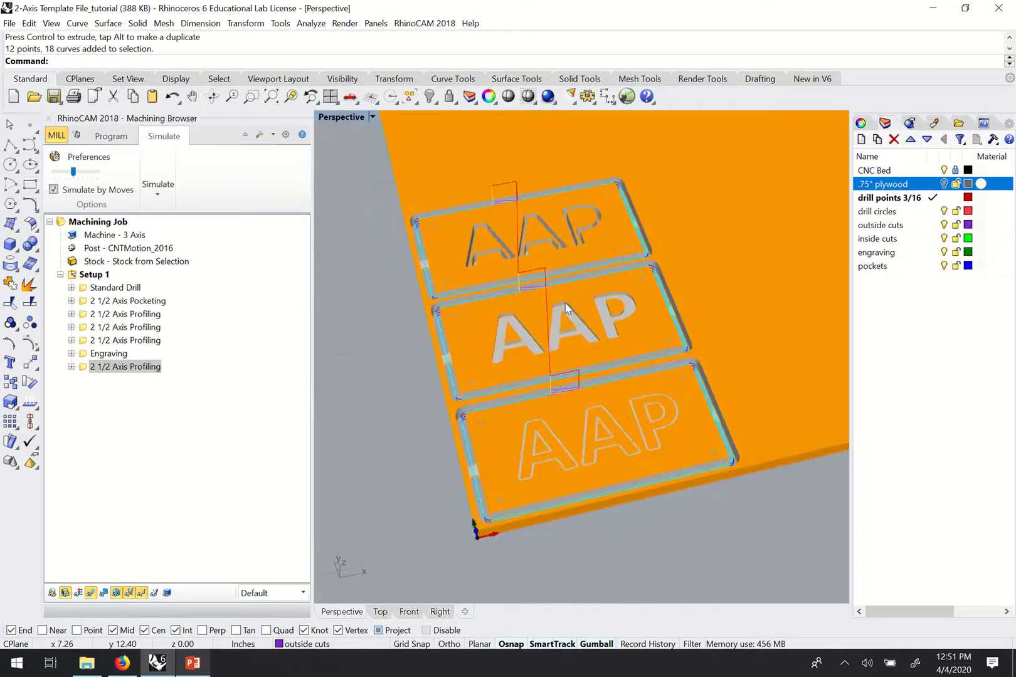